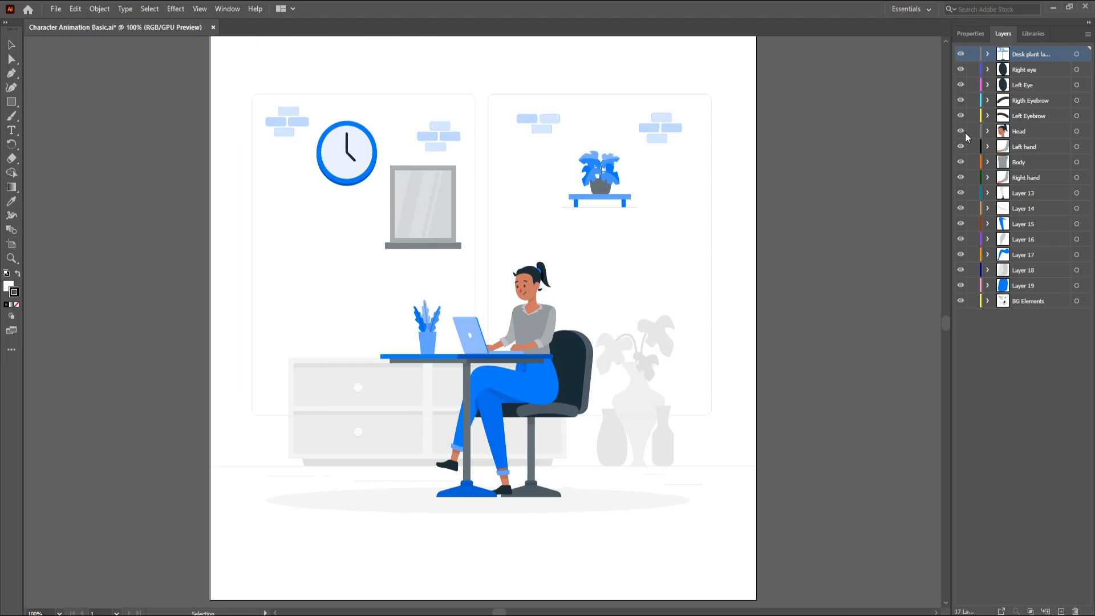
Step: Hide the Head layer of the character artwork briefly and show it again to check its contents
click(962, 131)
click(961, 132)
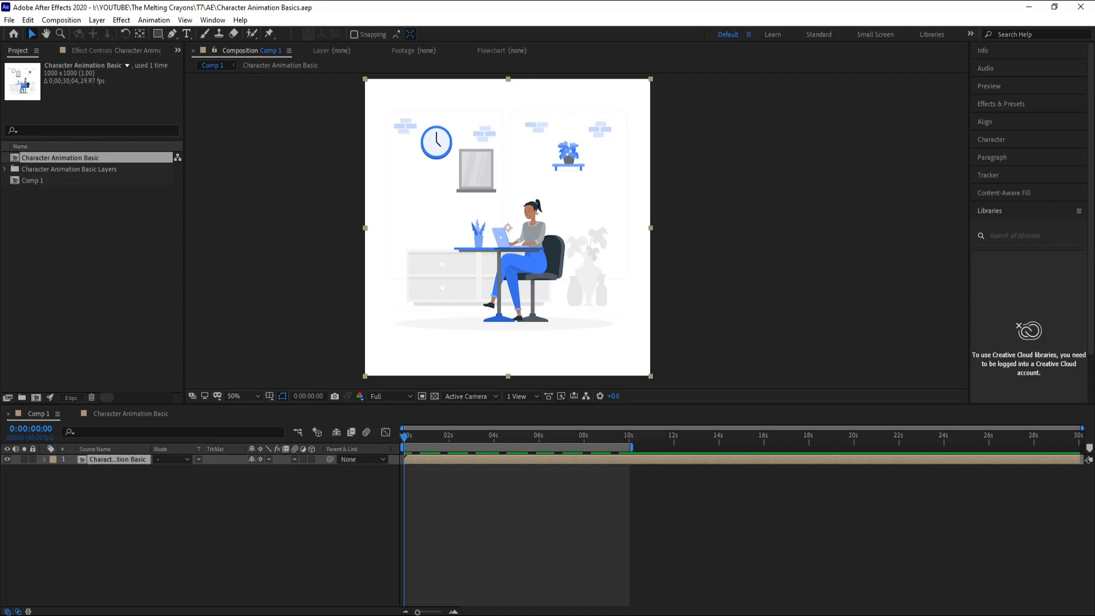
Step: Switch to After Effects and open the Character Animation Basic composition nested in Comp 1
click(437, 517)
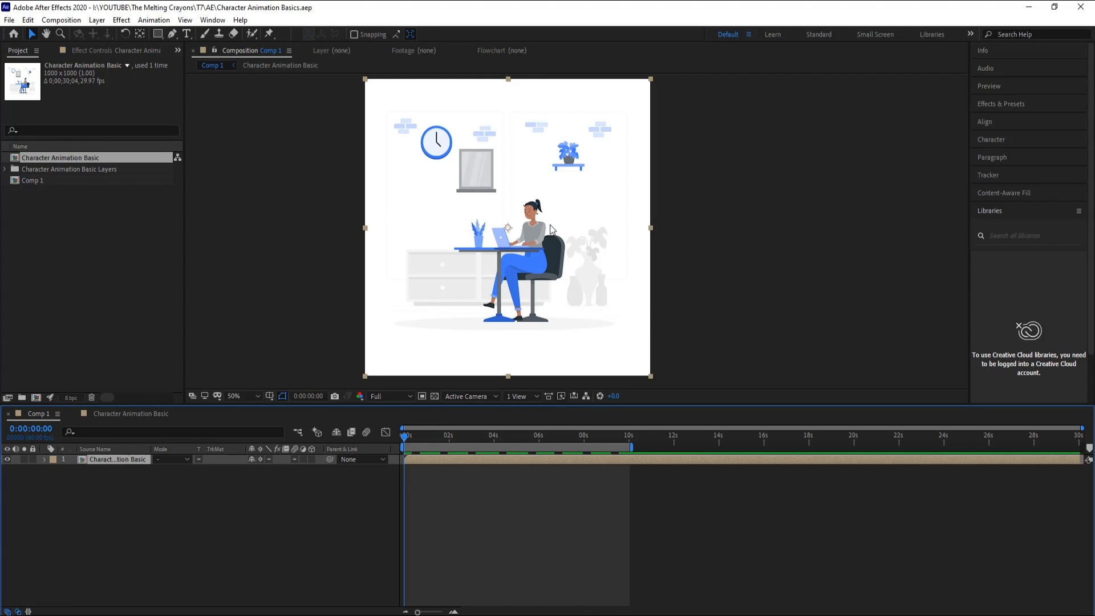
double_click(441, 460)
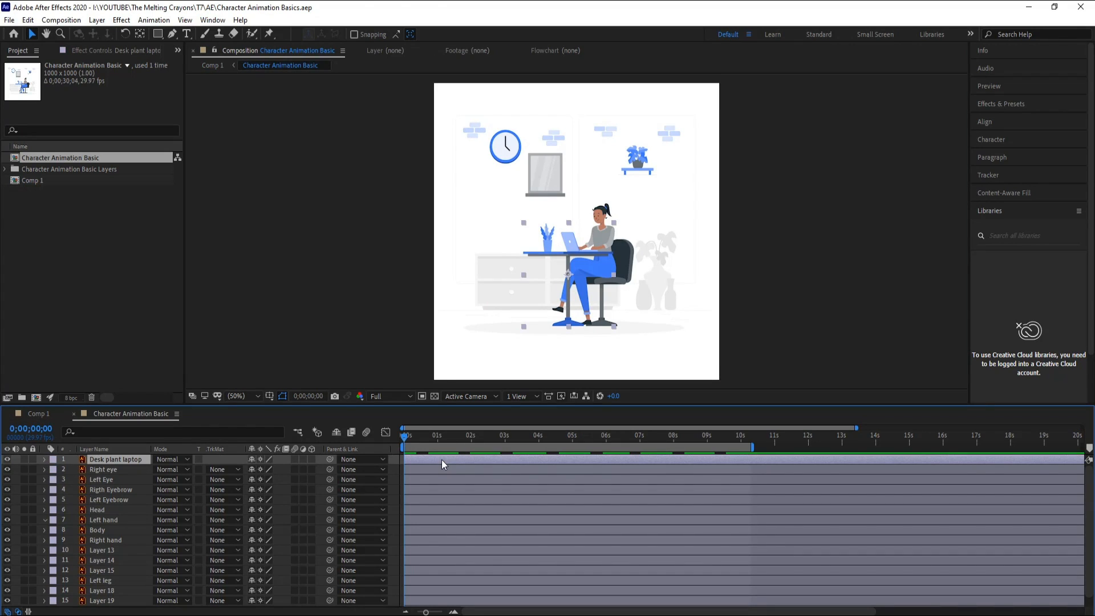
click(705, 213)
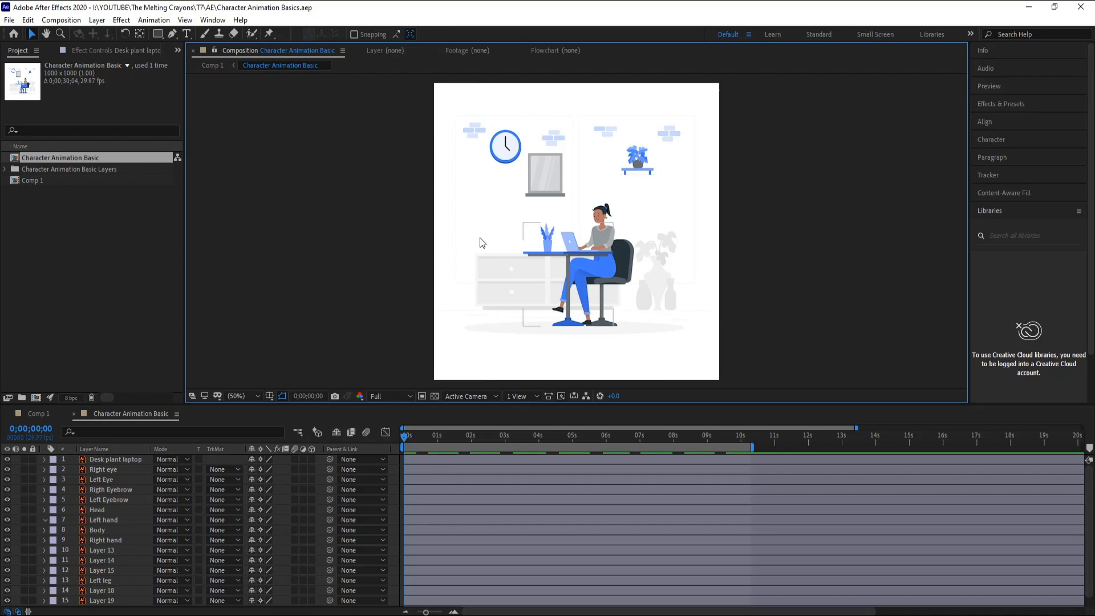
Step: Examine the character's face and the imported layer list, from Desk plant laptop down to BG Elements
scroll(600, 225, up, 4)
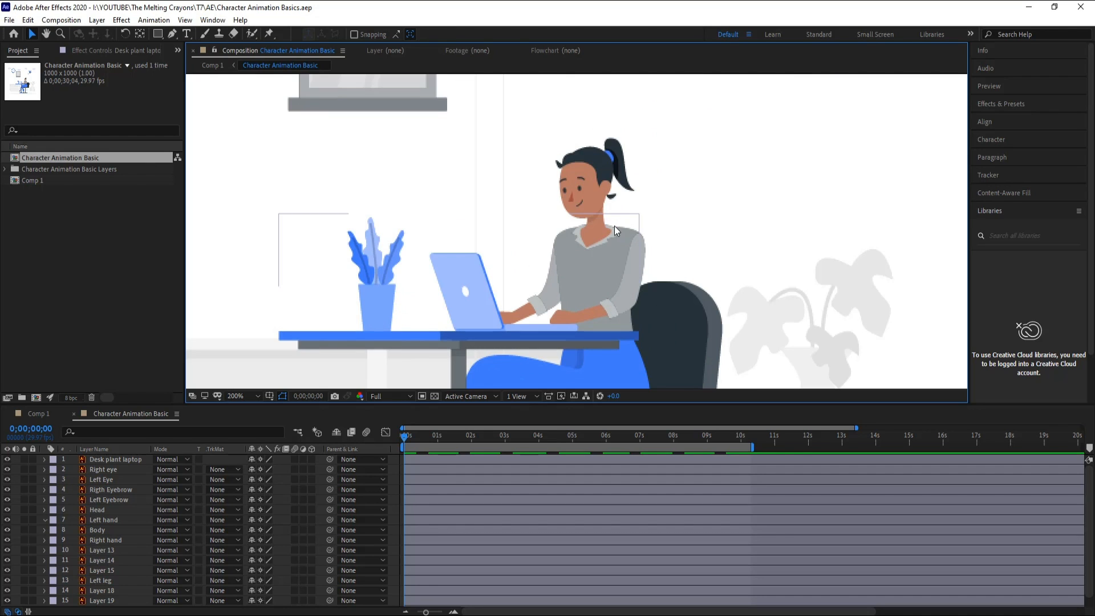
click(582, 190)
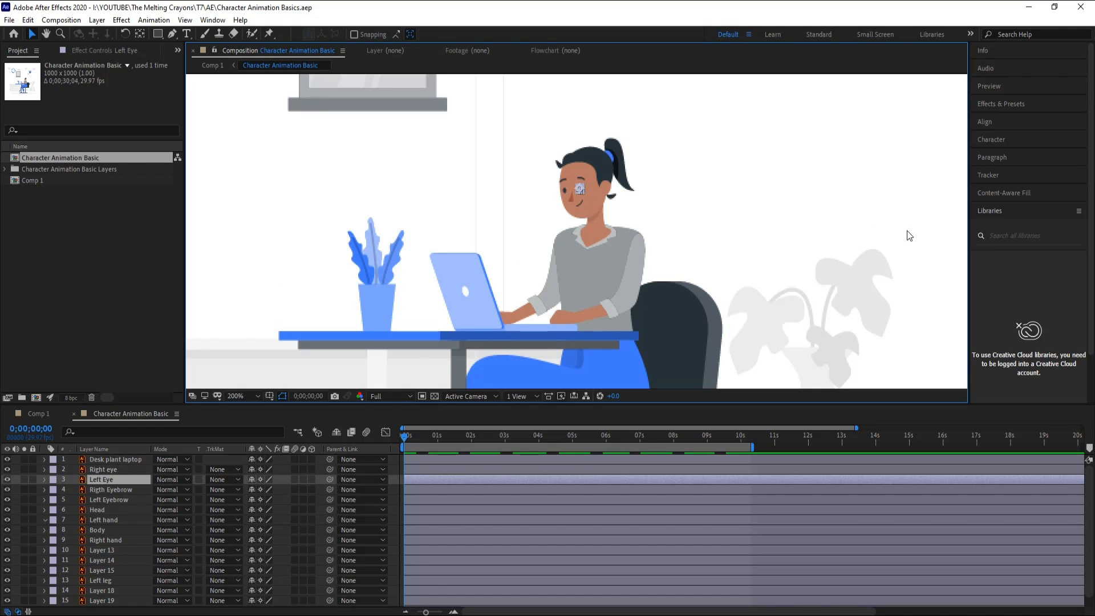
scroll(710, 232, down, 2)
scroll(101, 465, down, 1)
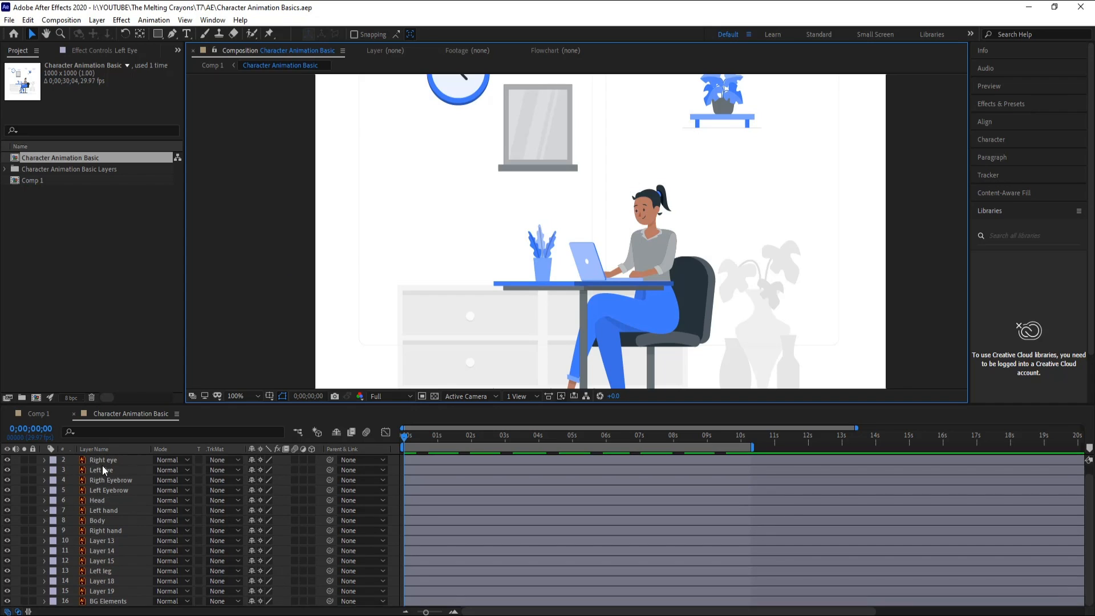
scroll(104, 479, up, 1)
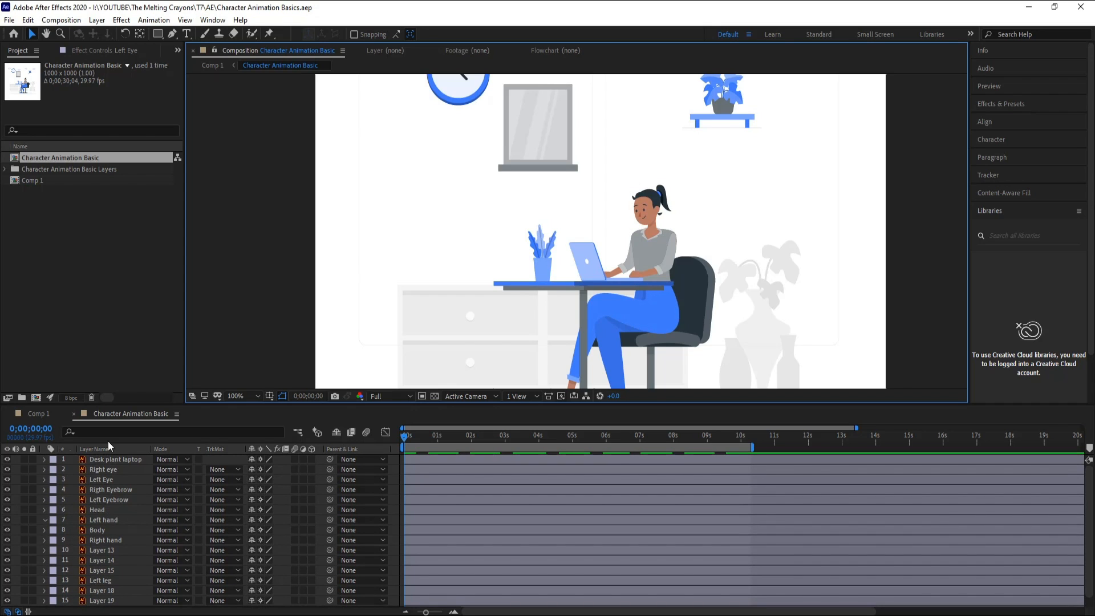
scroll(91, 562, down, 1)
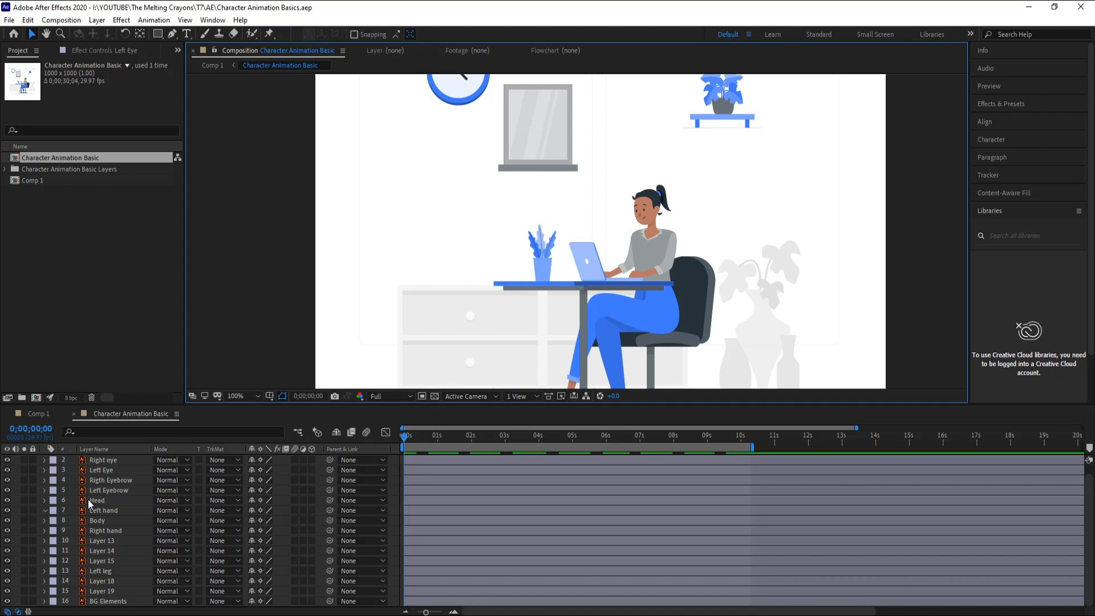
scroll(125, 544, up, 1)
key(space)
drag(276, 163, 262, 223)
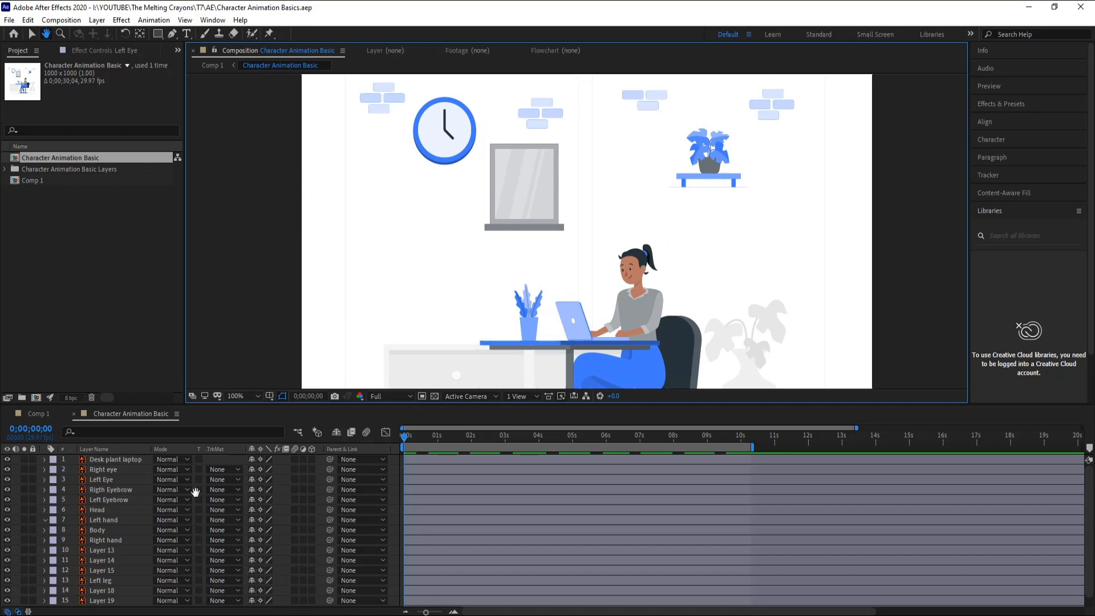
Step: Parent the Right eye and Left Eye layers to the Head layer
click(111, 472)
click(111, 481)
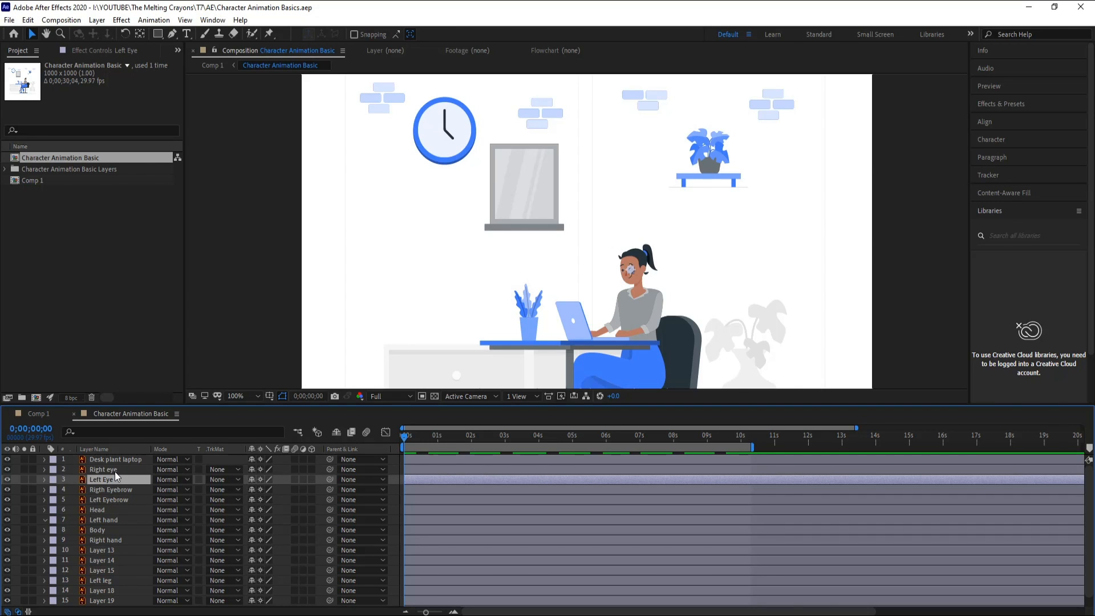
ctrl+click(115, 471)
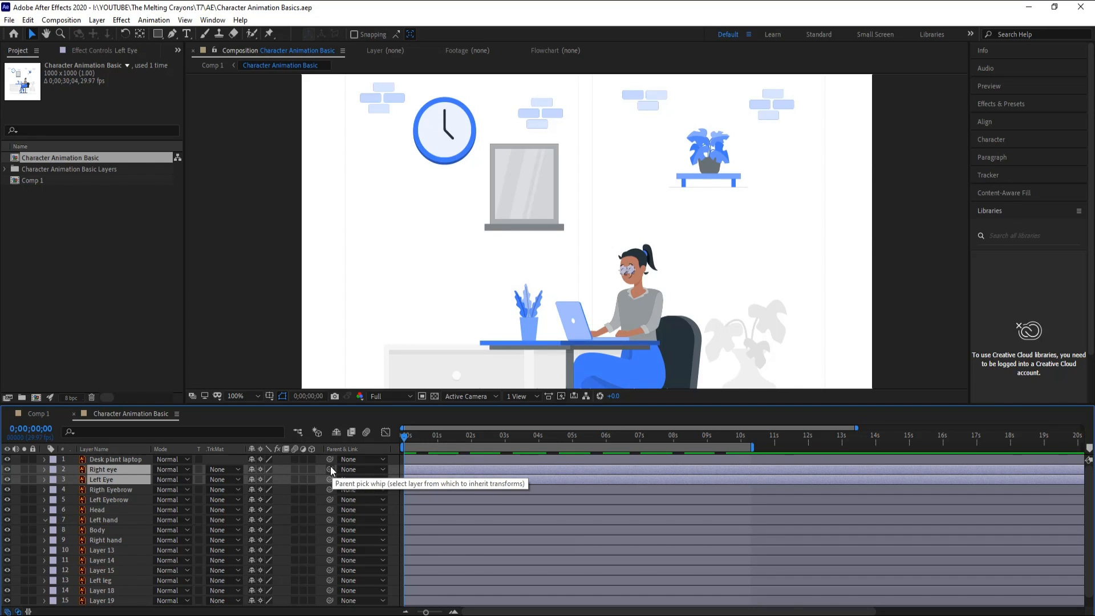
drag(330, 470, 97, 511)
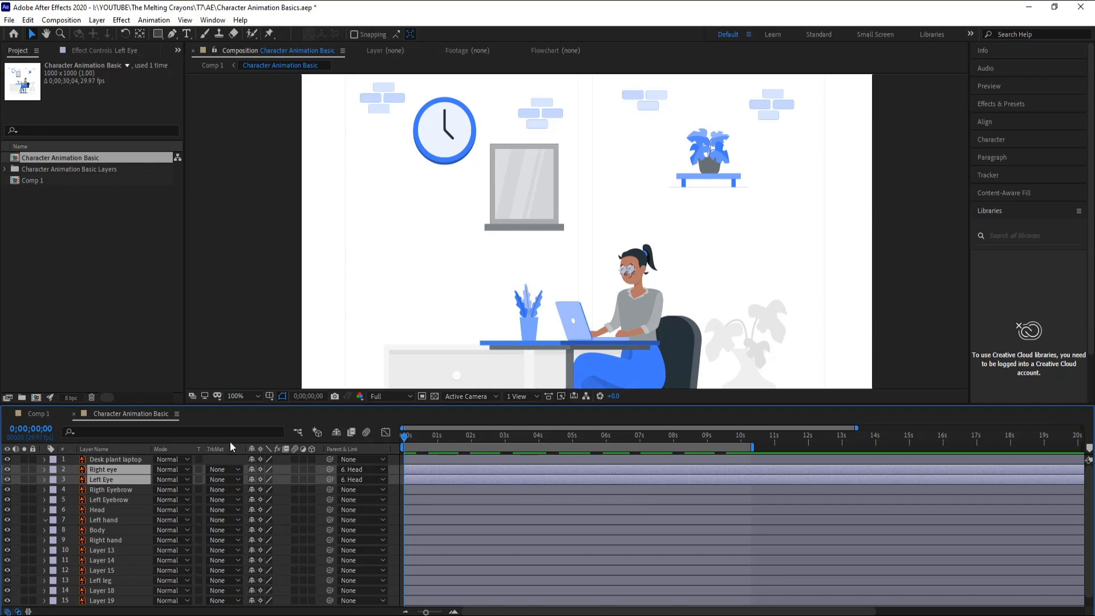
click(938, 244)
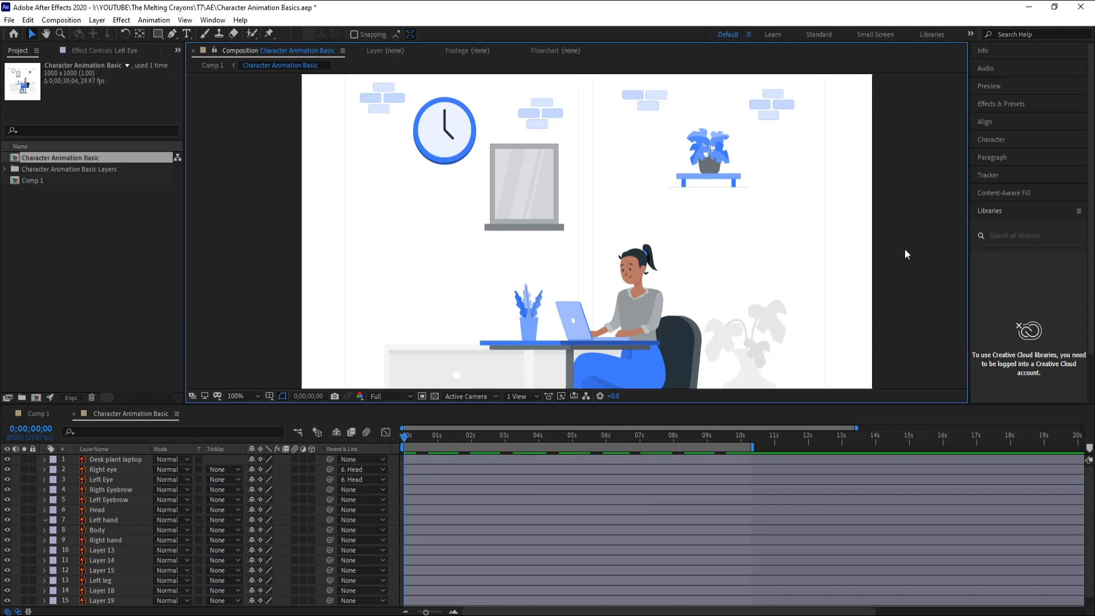
Step: Parent the Rigth Eyebrow and Left Eyebrow layers to the Head layer
click(121, 488)
shift+click(117, 498)
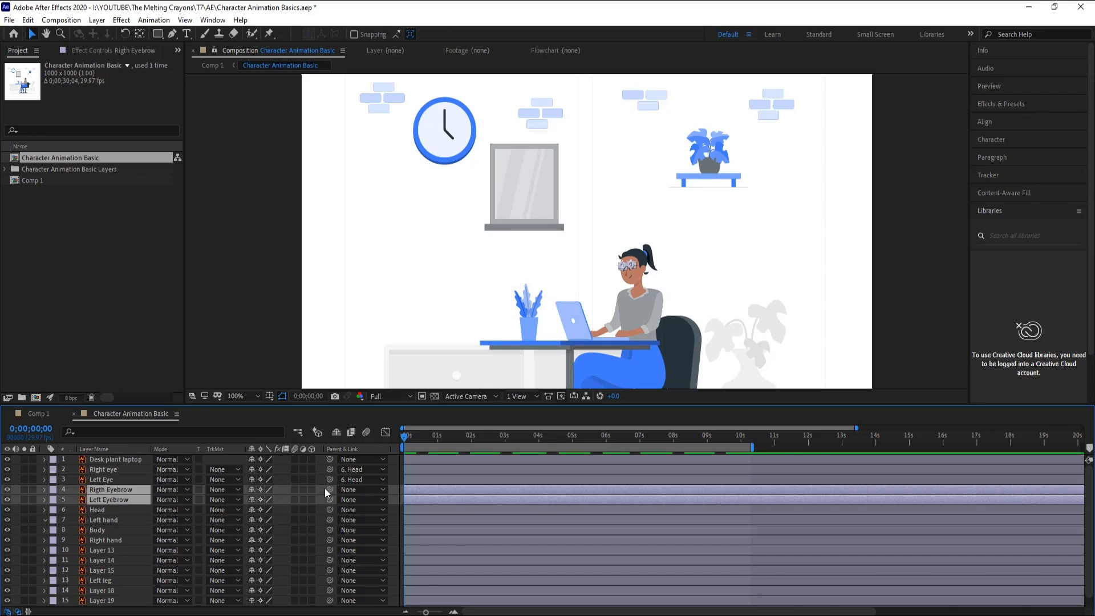
drag(330, 489, 122, 512)
click(883, 229)
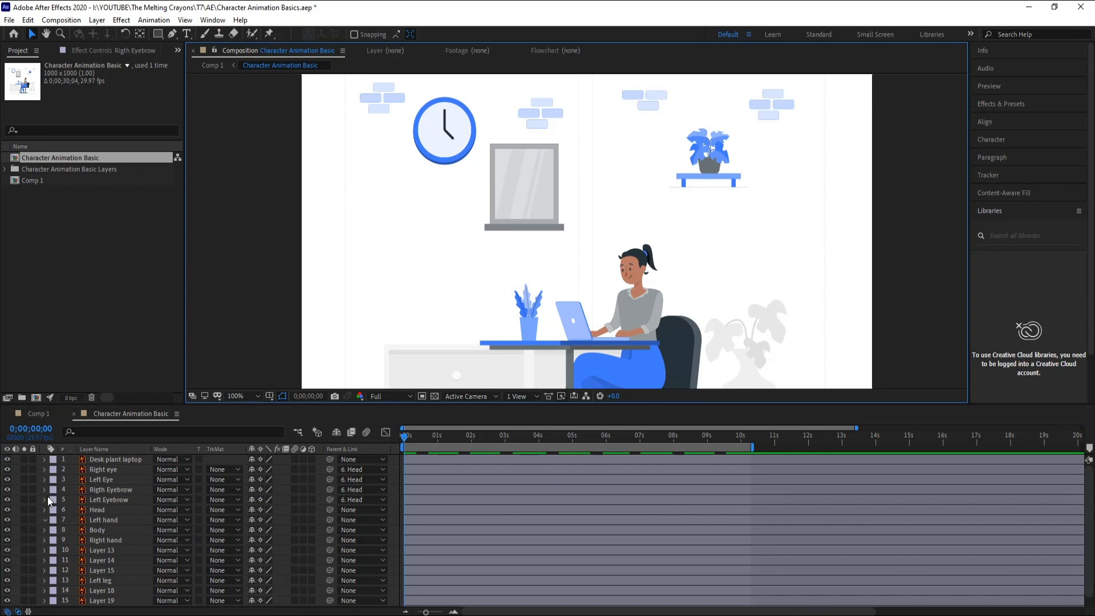
click(106, 508)
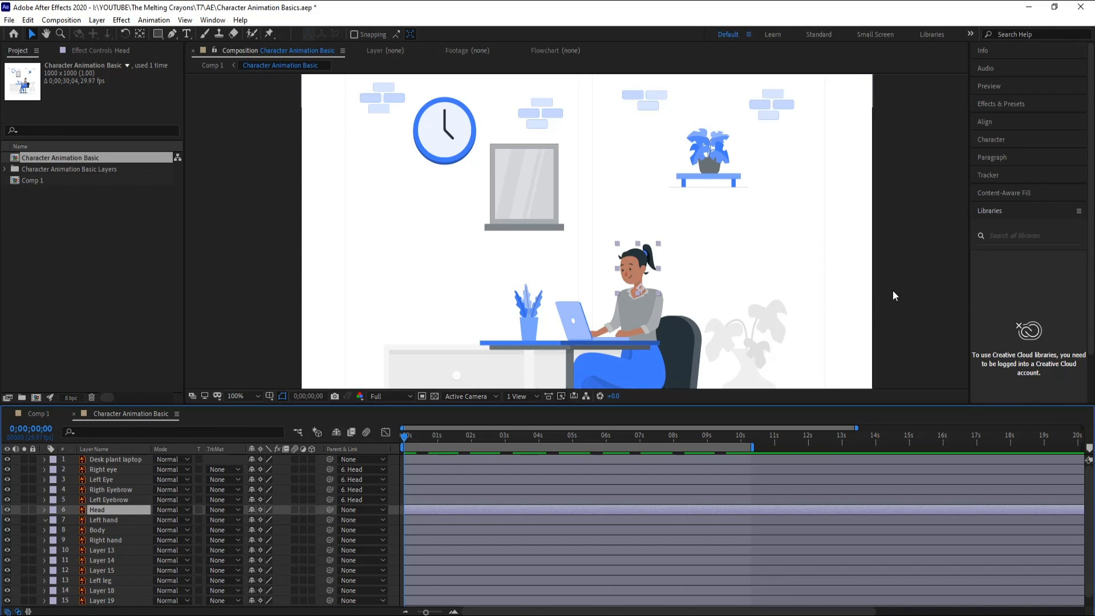
click(877, 299)
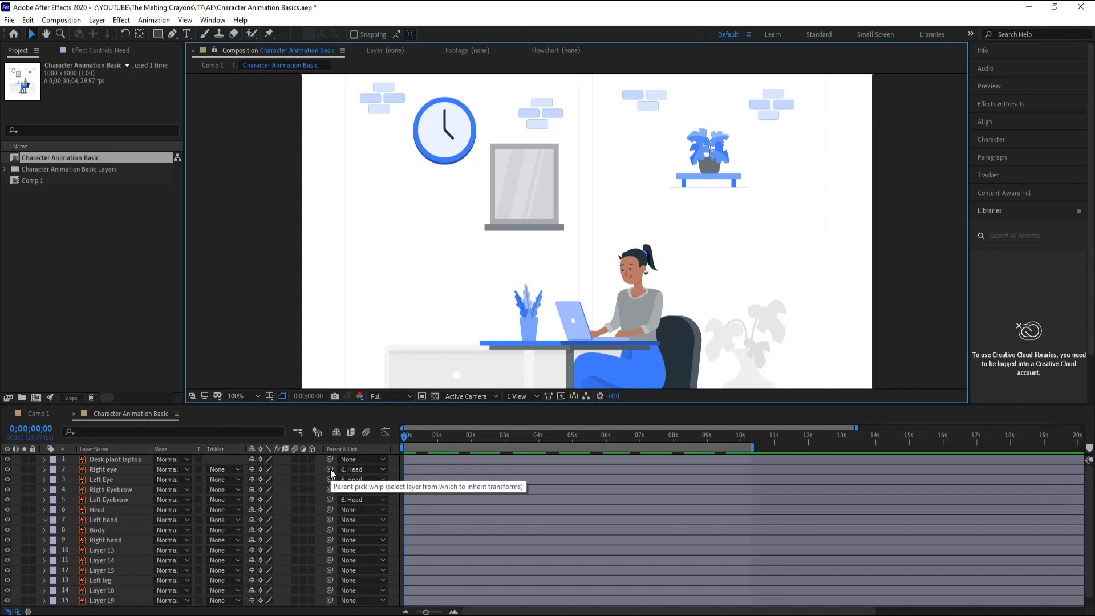
drag(331, 472, 91, 512)
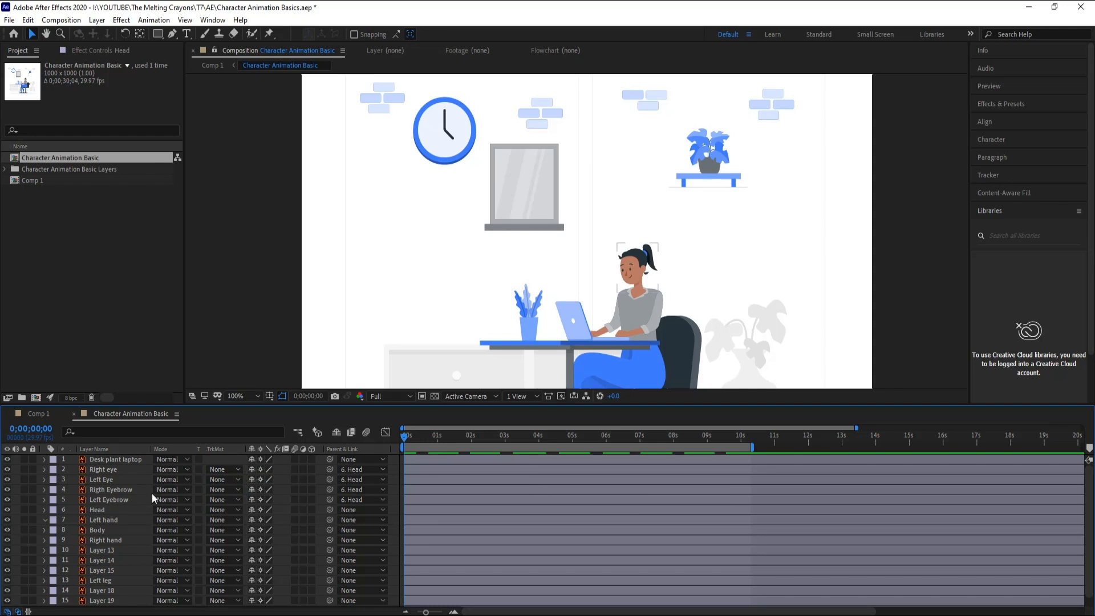
Step: Test the parenting by rotating the Head layer slightly, undo the rotation and collapse the layer's properties
click(104, 509)
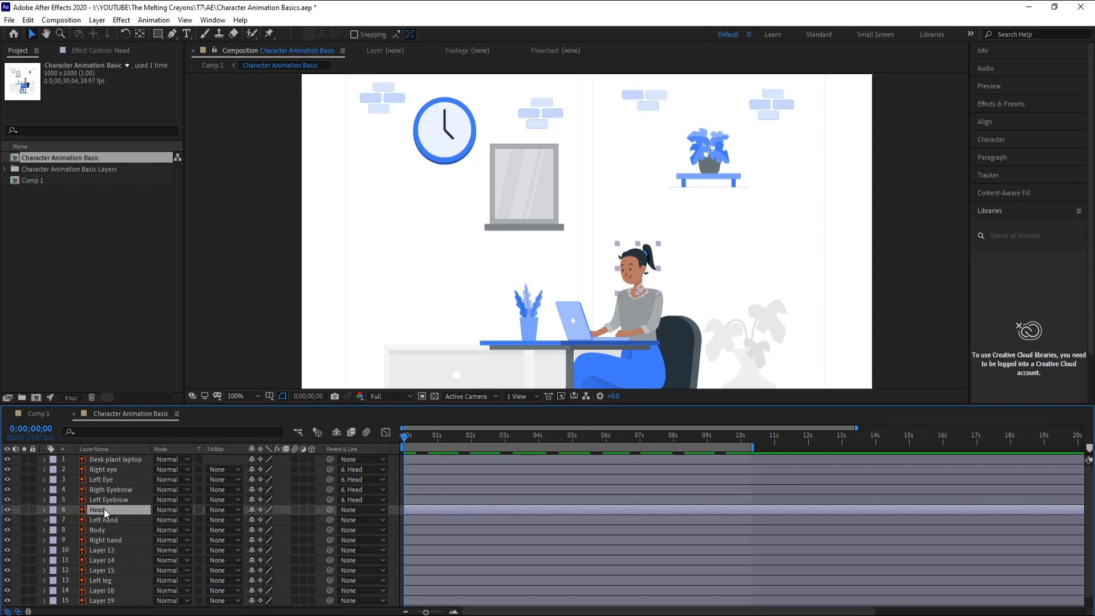
key(r)
drag(265, 521, 271, 522)
key(ctrl+z)
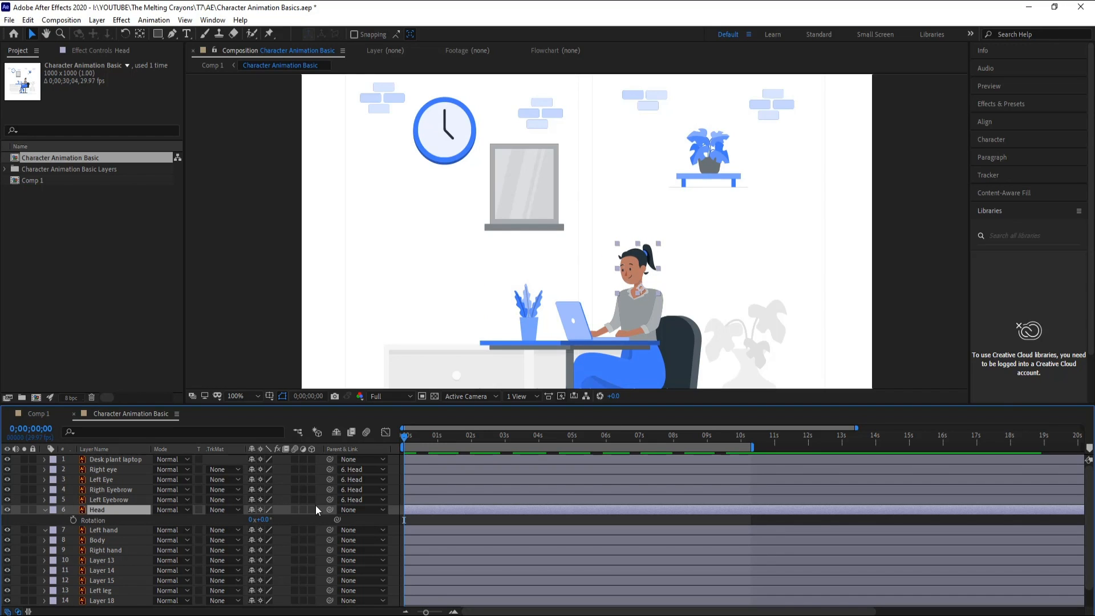
click(936, 299)
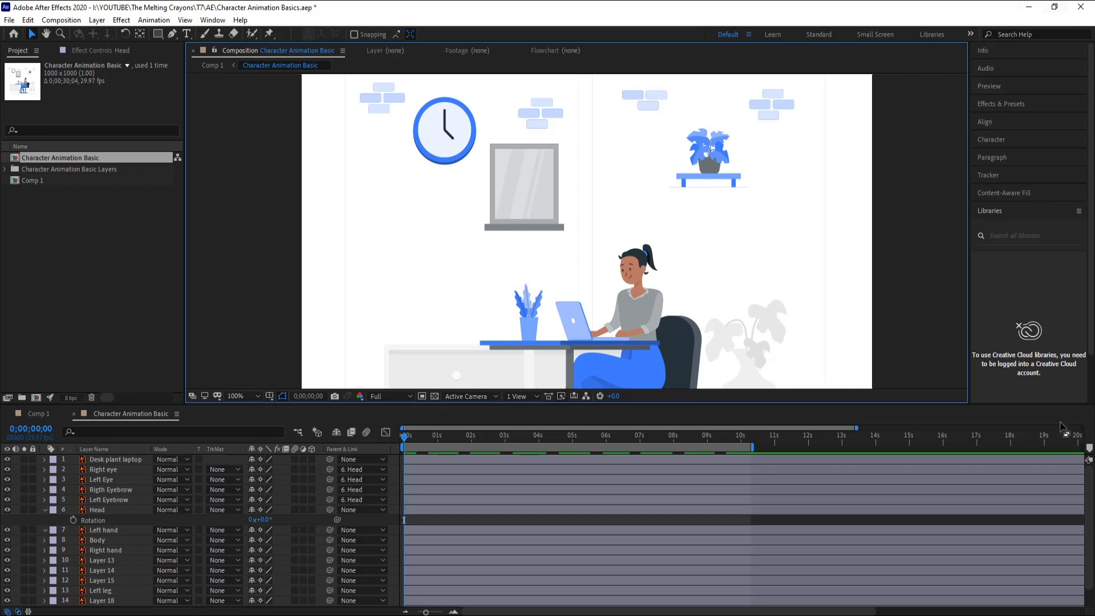
click(52, 513)
click(43, 509)
Step: Parent the Head, Left hand and Right hand layers to the Body layer
click(107, 512)
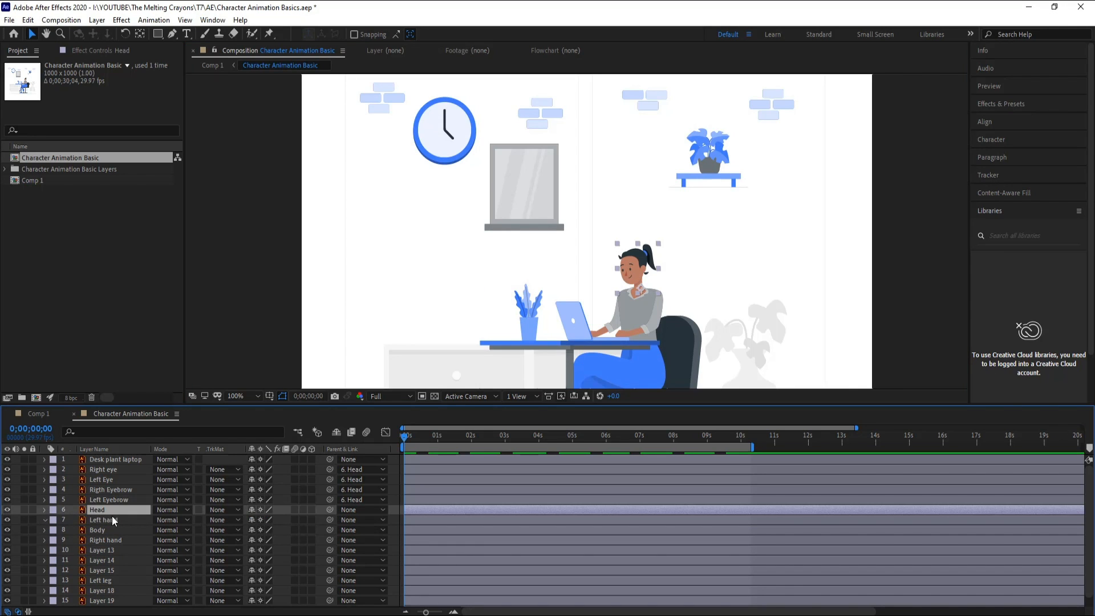
ctrl+click(115, 521)
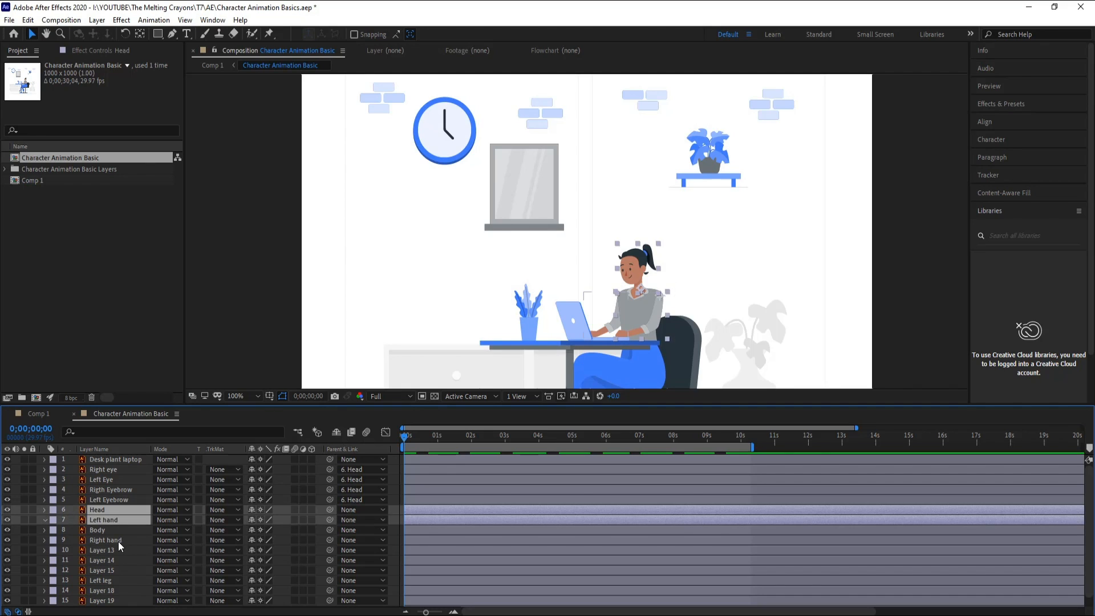
ctrl+click(118, 542)
scroll(493, 187, down, 2)
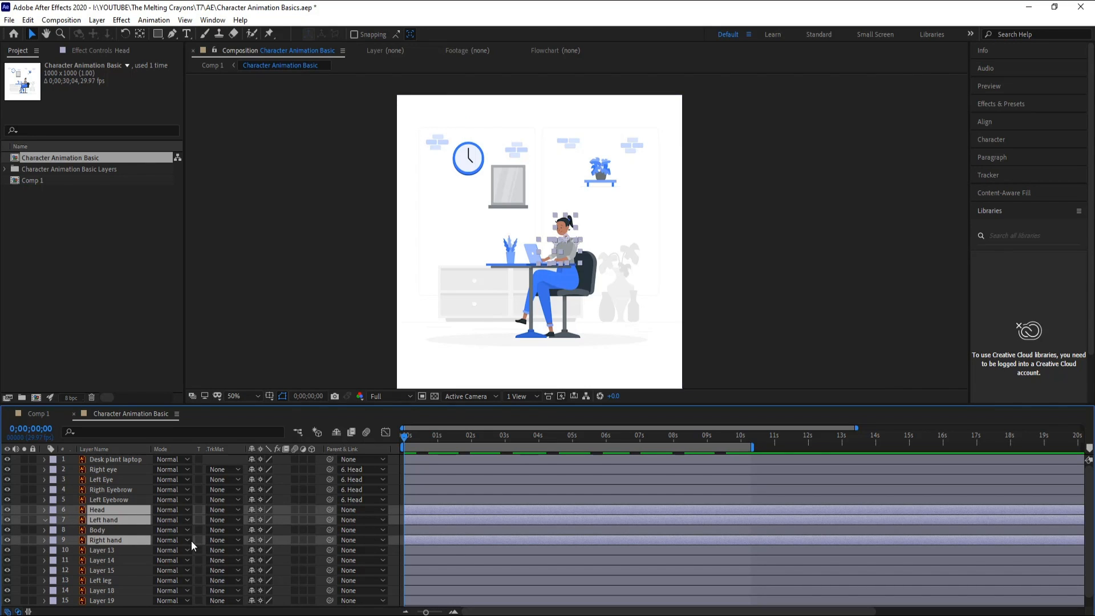
drag(330, 509, 124, 529)
click(783, 328)
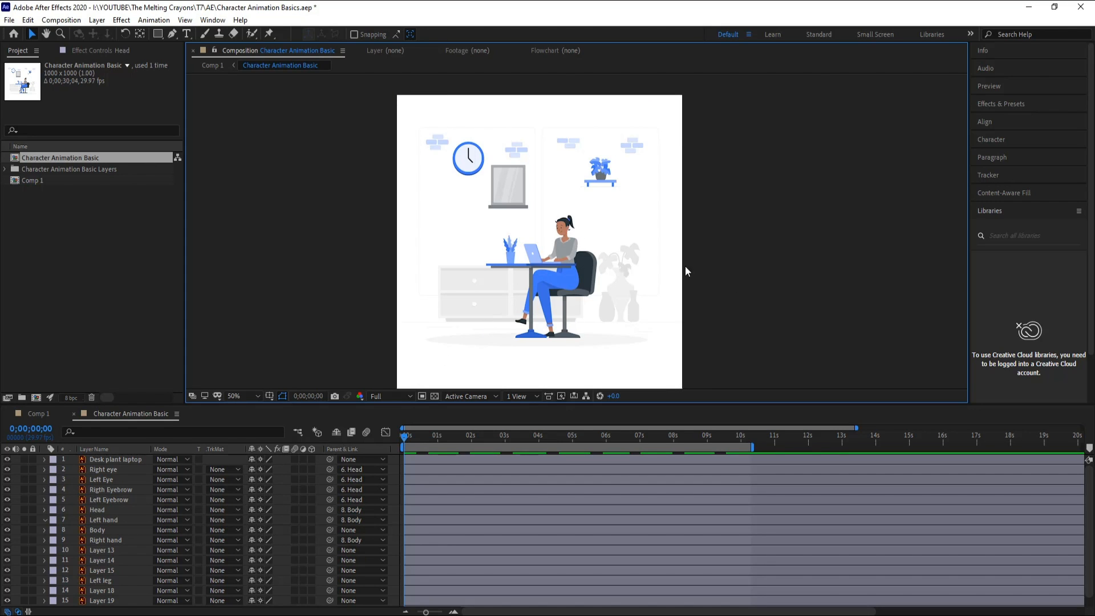
Step: Reveal the Scale property of the Right eye layer and set its first keyframe at 0;00;00;00
scroll(549, 262, up, 2)
key(h)
drag(474, 194, 473, 220)
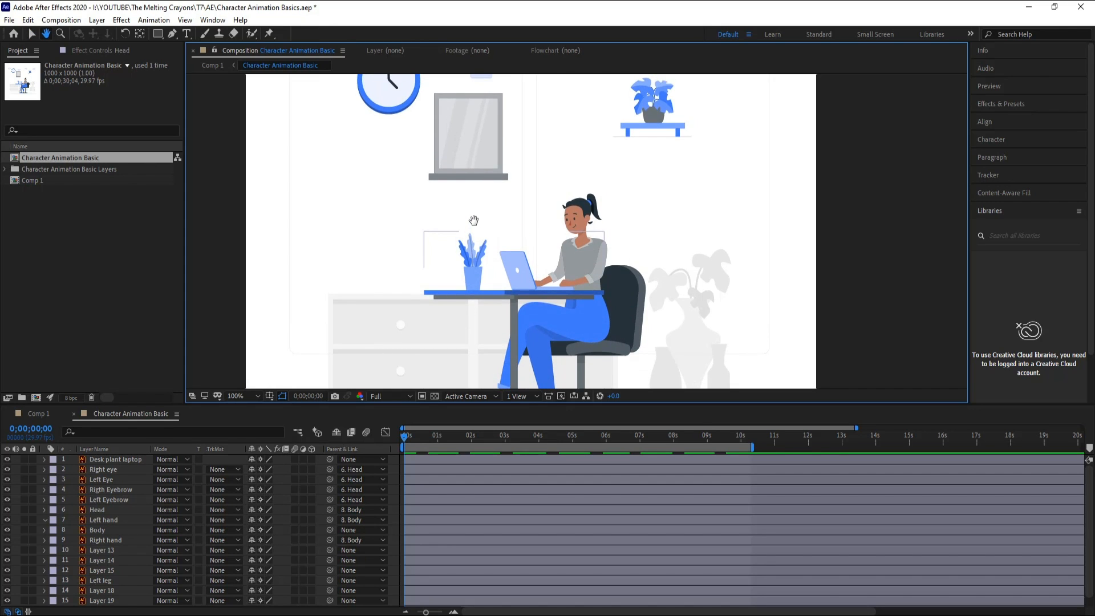
scroll(565, 223, up, 3)
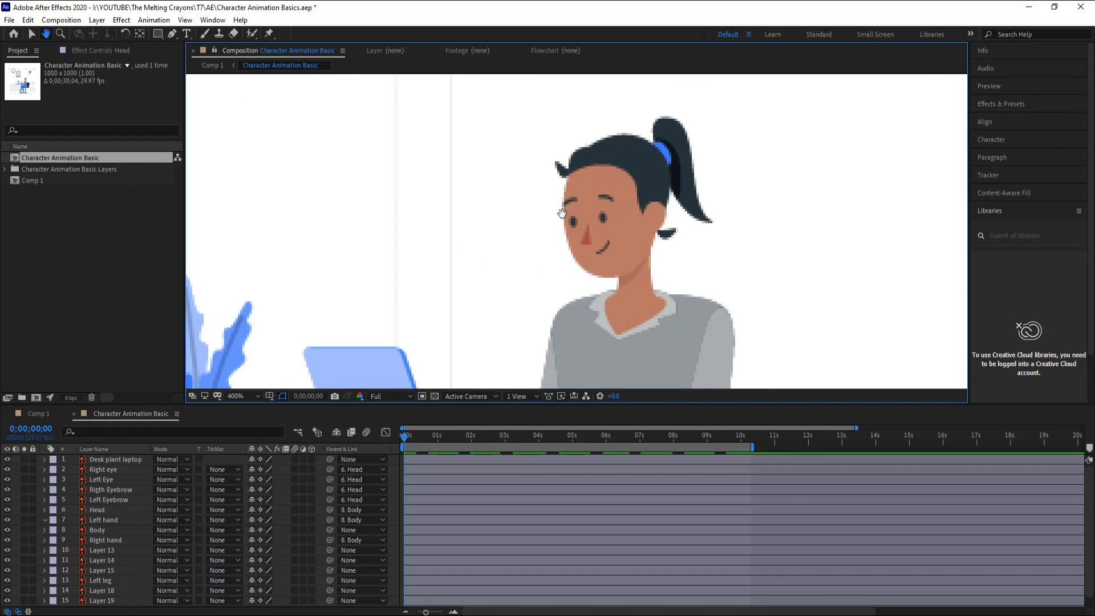
key(v)
scroll(577, 224, down, 2)
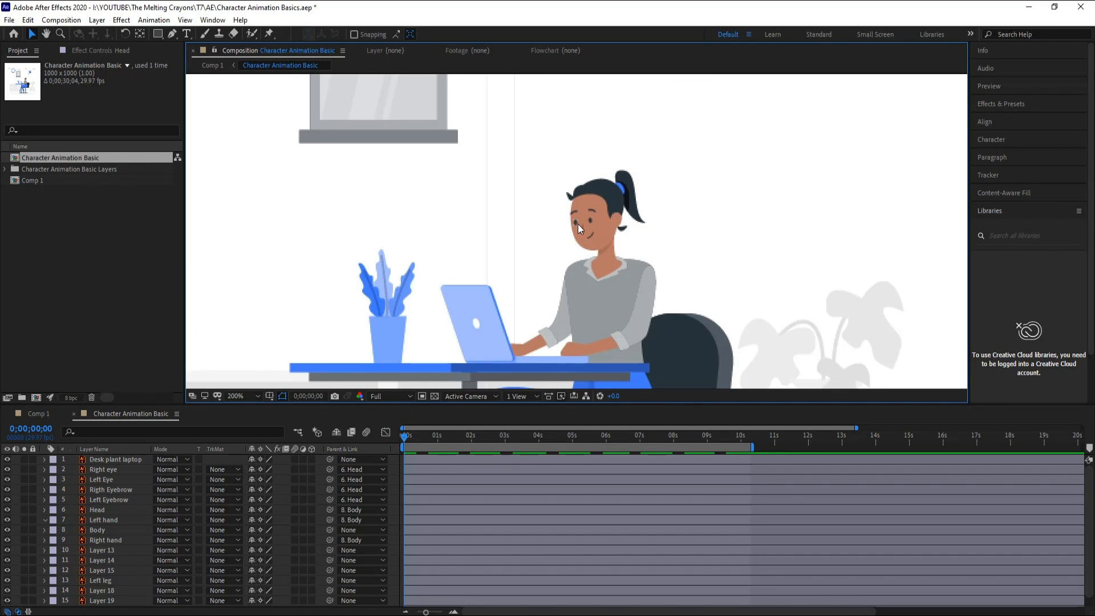
click(578, 226)
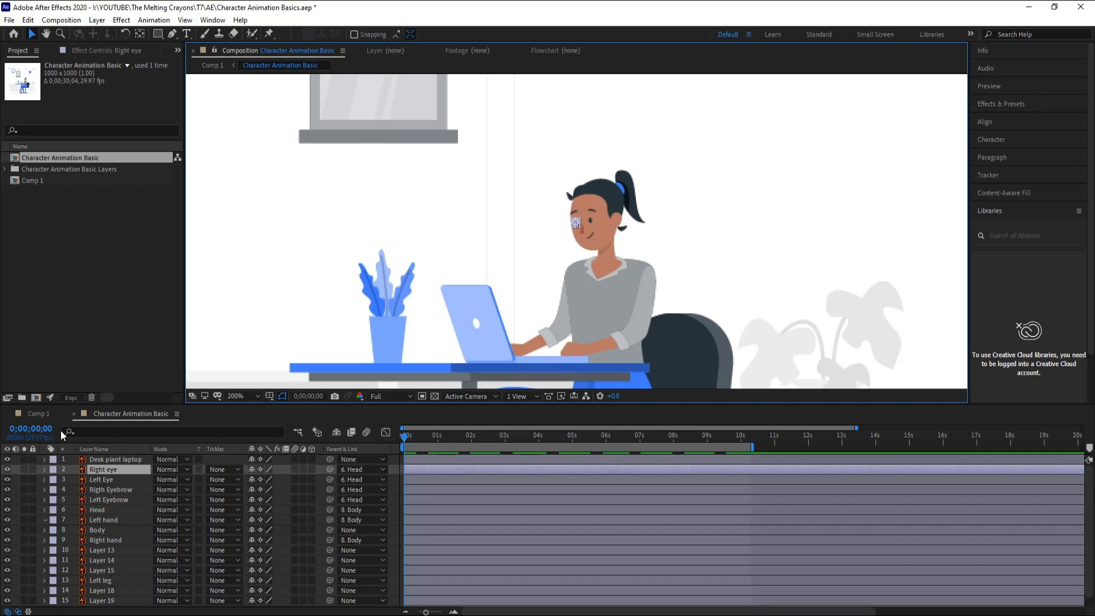
key(u)
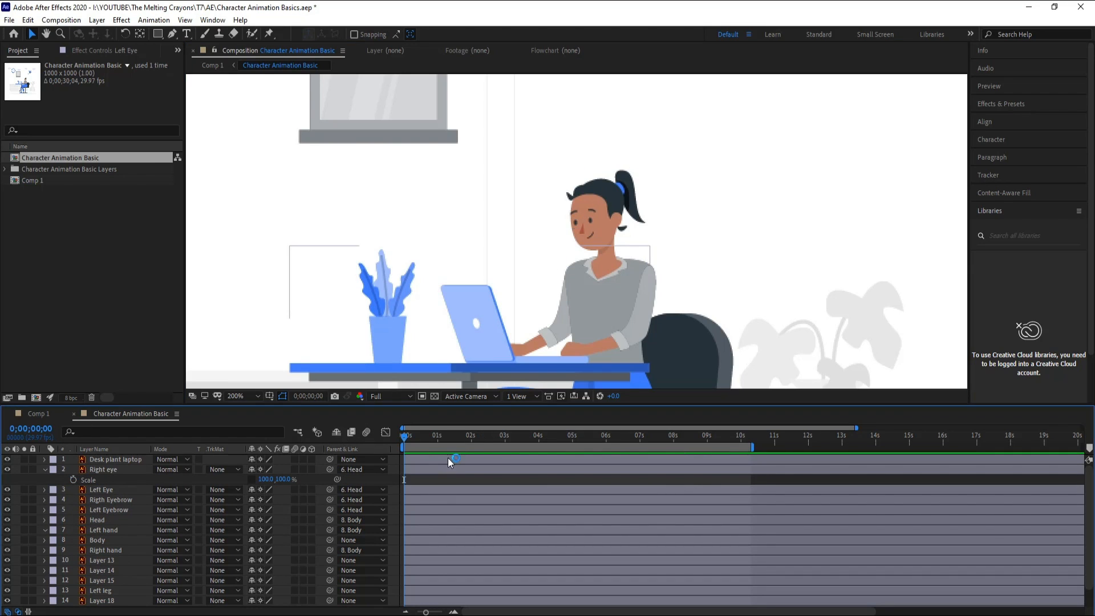
scroll(585, 222, up, 1)
click(416, 468)
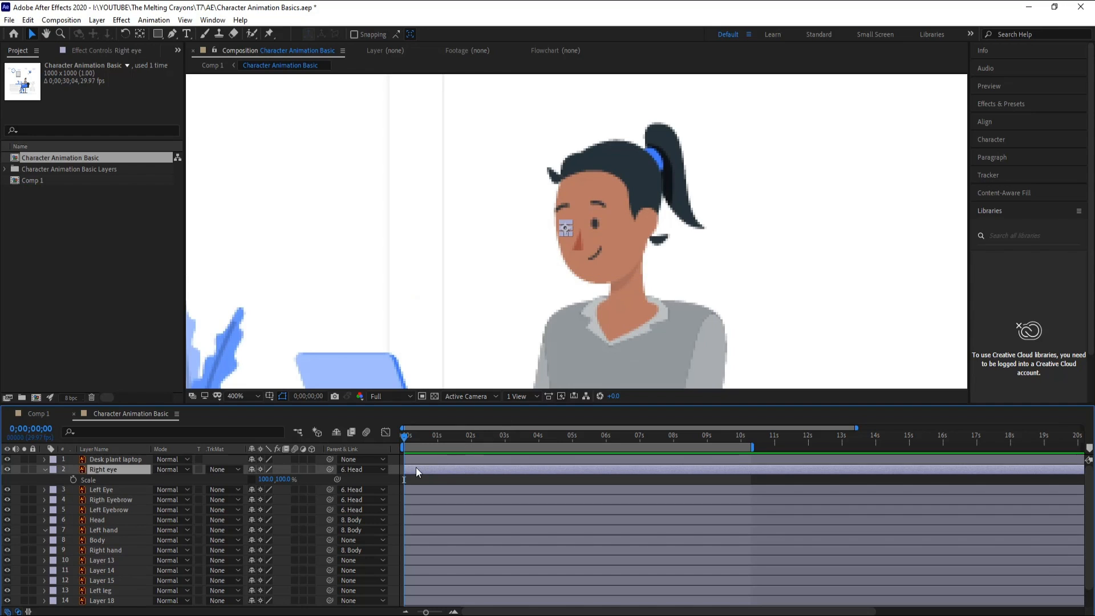
click(73, 480)
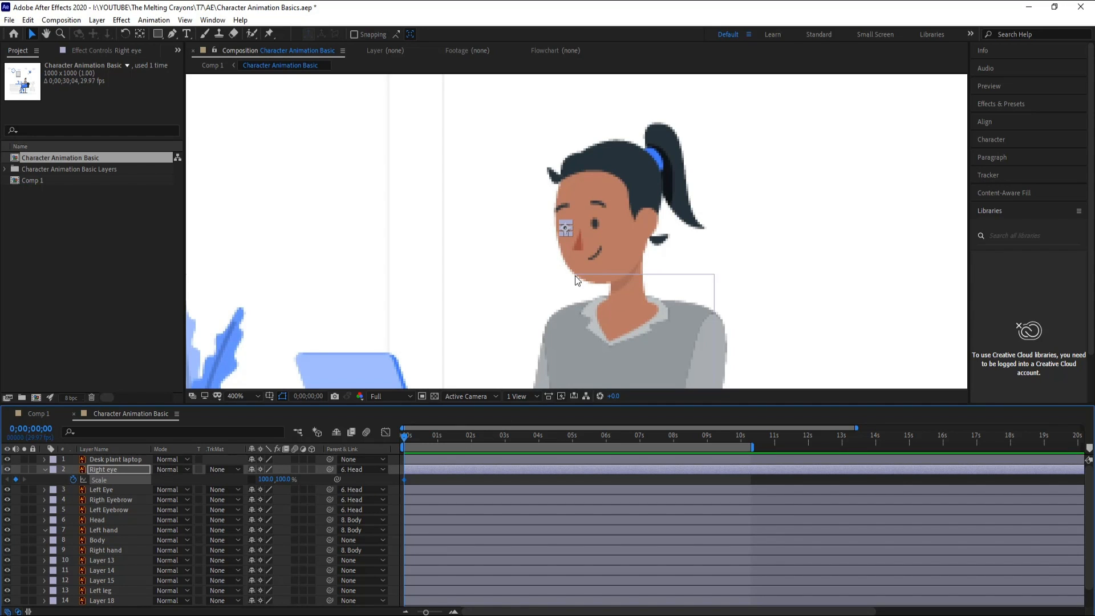
Step: At 0;00;00;05, set the Right eye layer's vertical scale to 0% with the proportions unlinked to close the eye
key(Page_Down)
key(Page_Down)
key(Page_Down)
key(Page_Down)
key(Page_Down)
key(=)
key(=)
key(=)
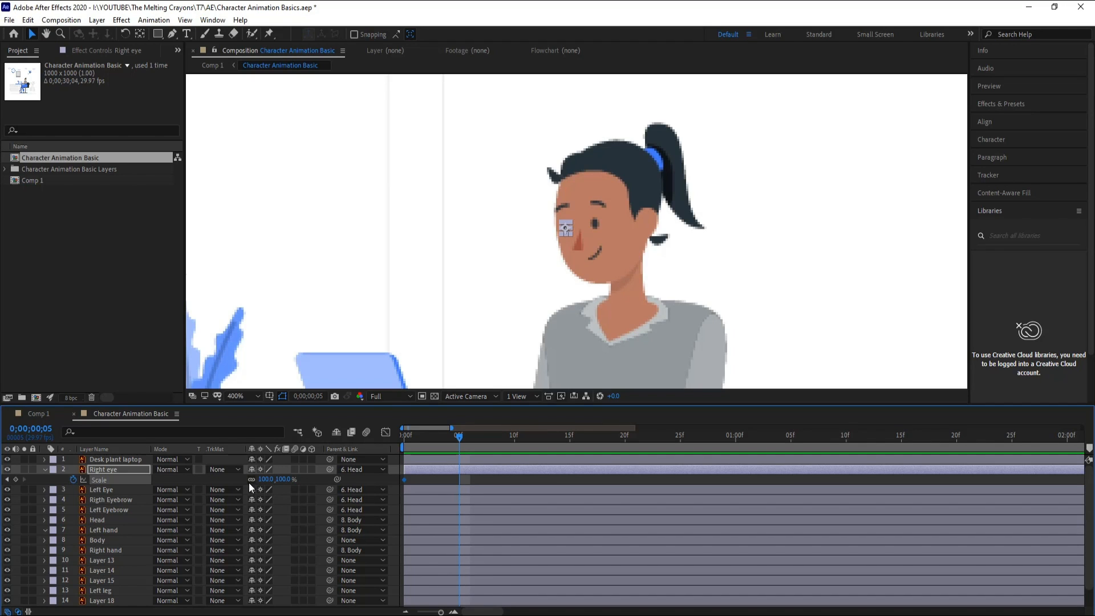
click(286, 479)
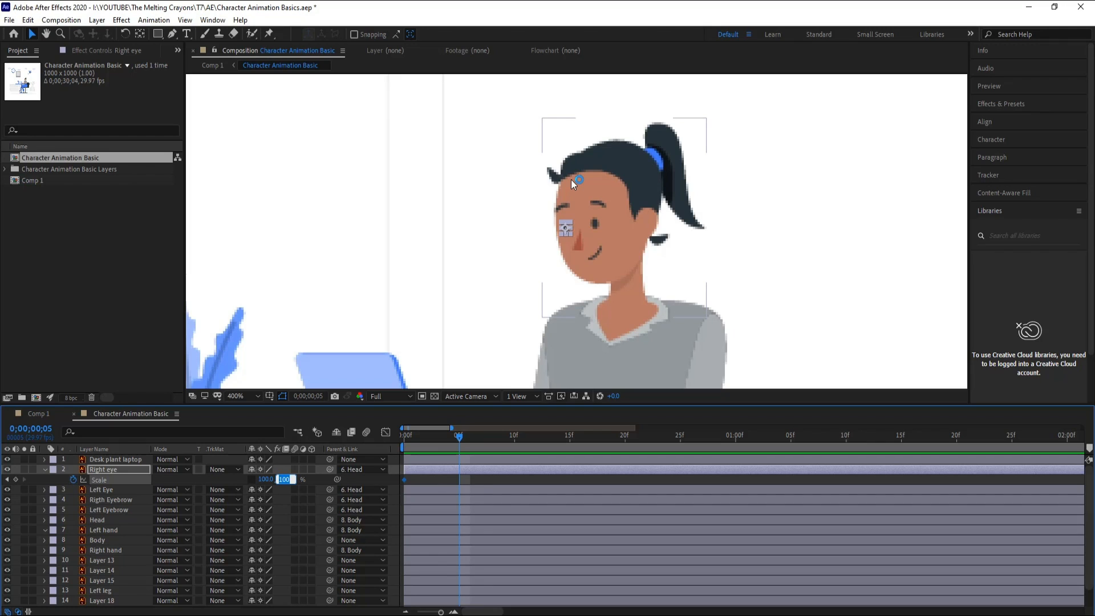
text(0)
key(Return)
Step: At 0;00;00;10, set the Right eye's vertical scale to 100% and scrub through the blink
drag(423, 435, 384, 451)
key(space)
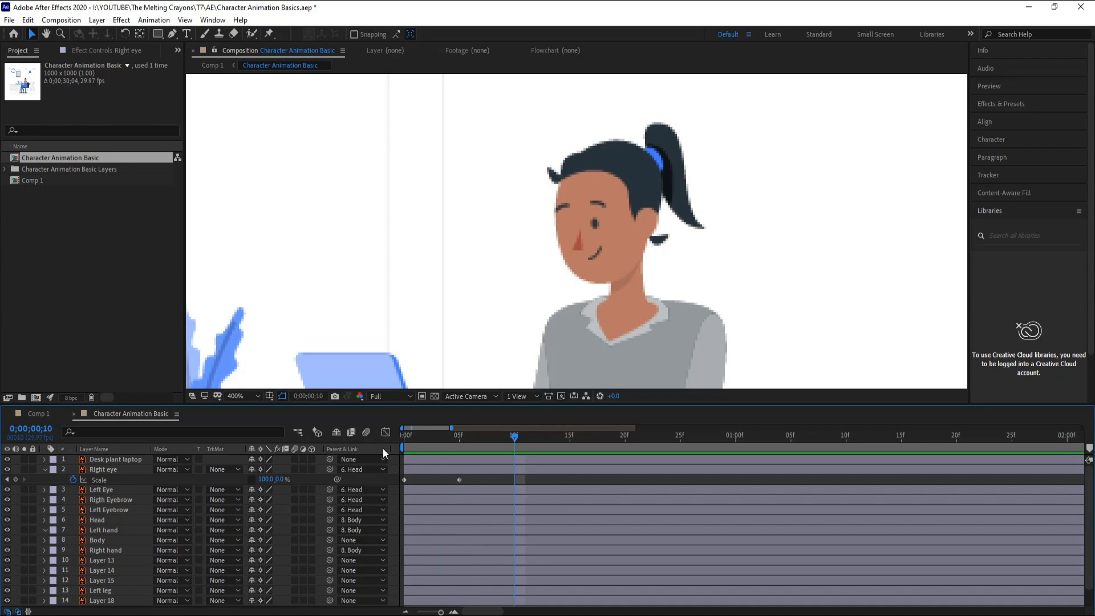
click(282, 479)
text(100)
key(Return)
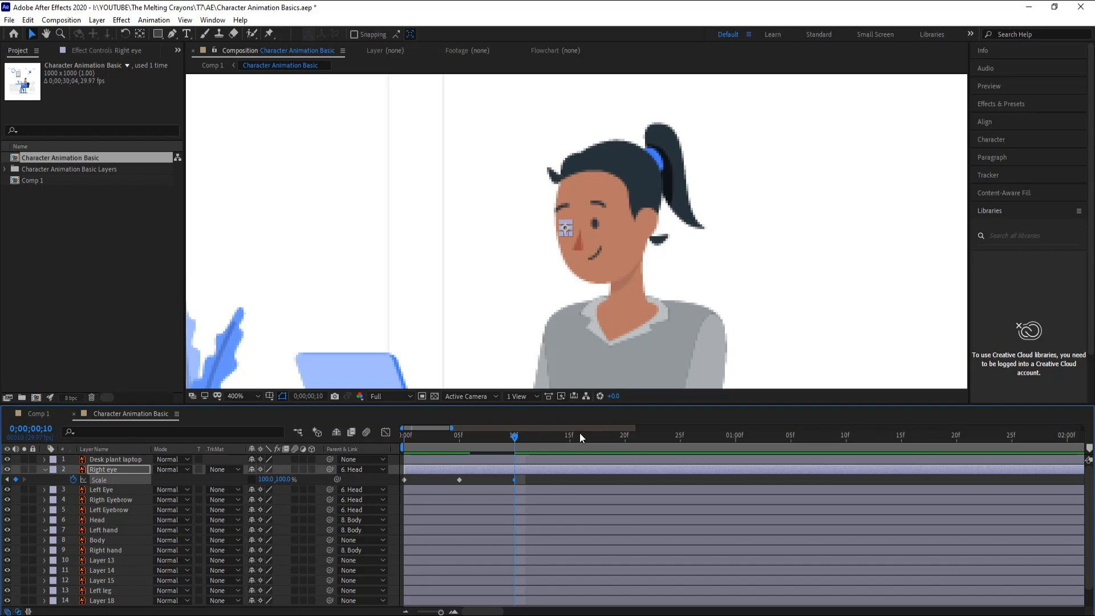
click(528, 481)
drag(515, 438, 542, 471)
Step: Apply Easy Ease to all three Scale keyframes of the Right eye layer
drag(529, 478, 388, 489)
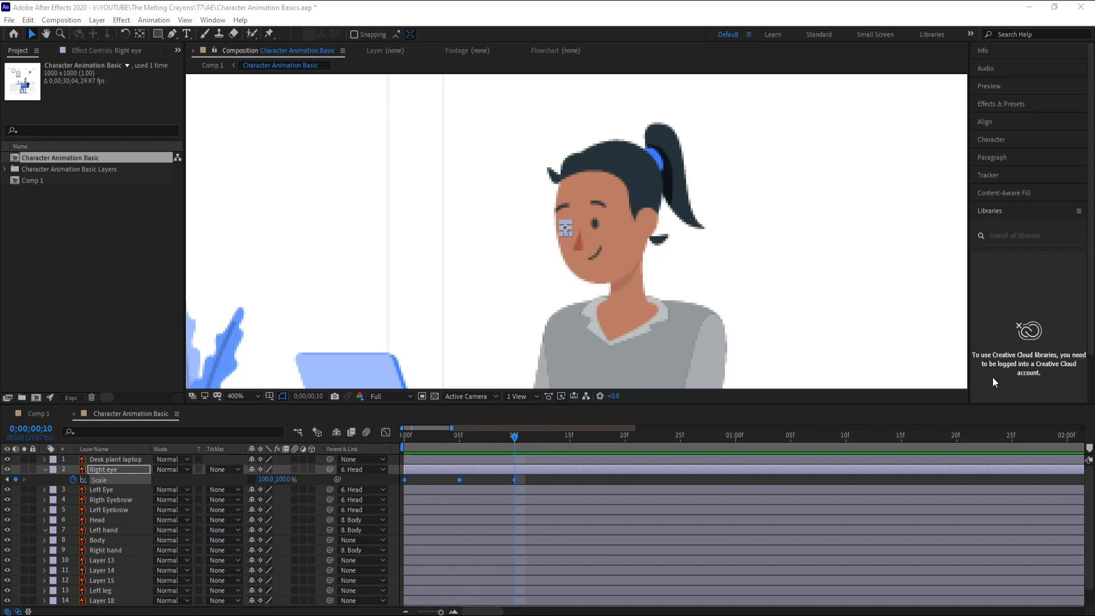
drag(549, 481, 395, 488)
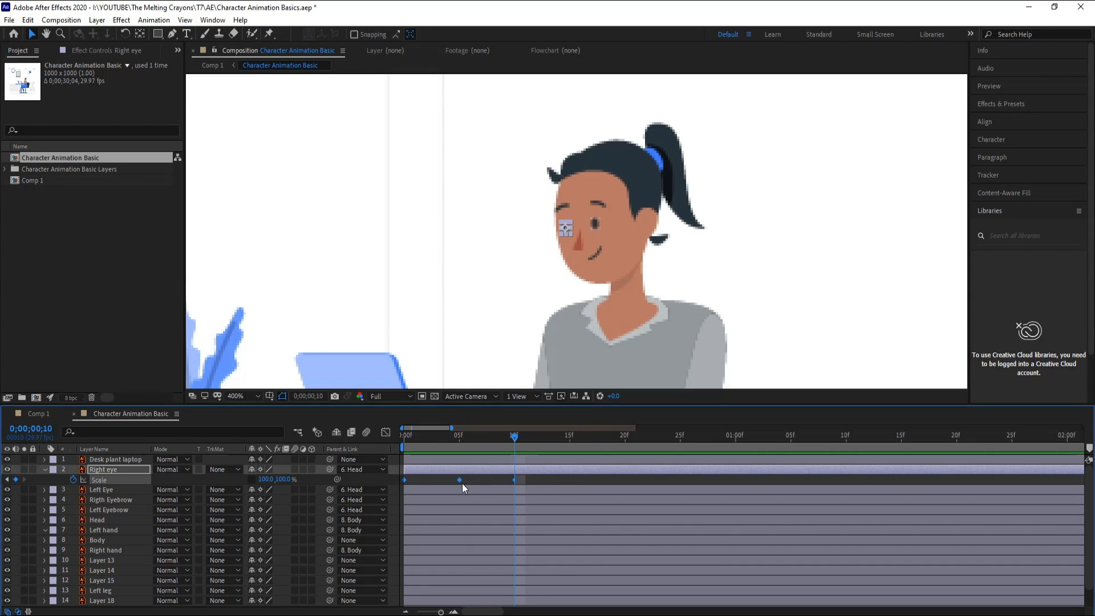
right_click(460, 479)
mouse_move(538, 469)
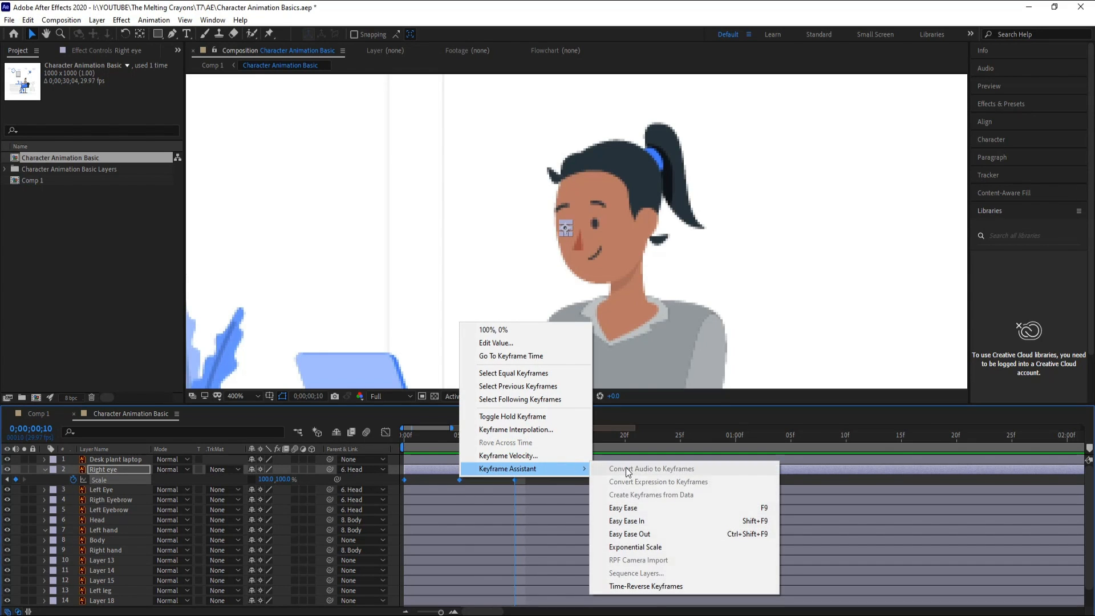
click(651, 506)
click(543, 482)
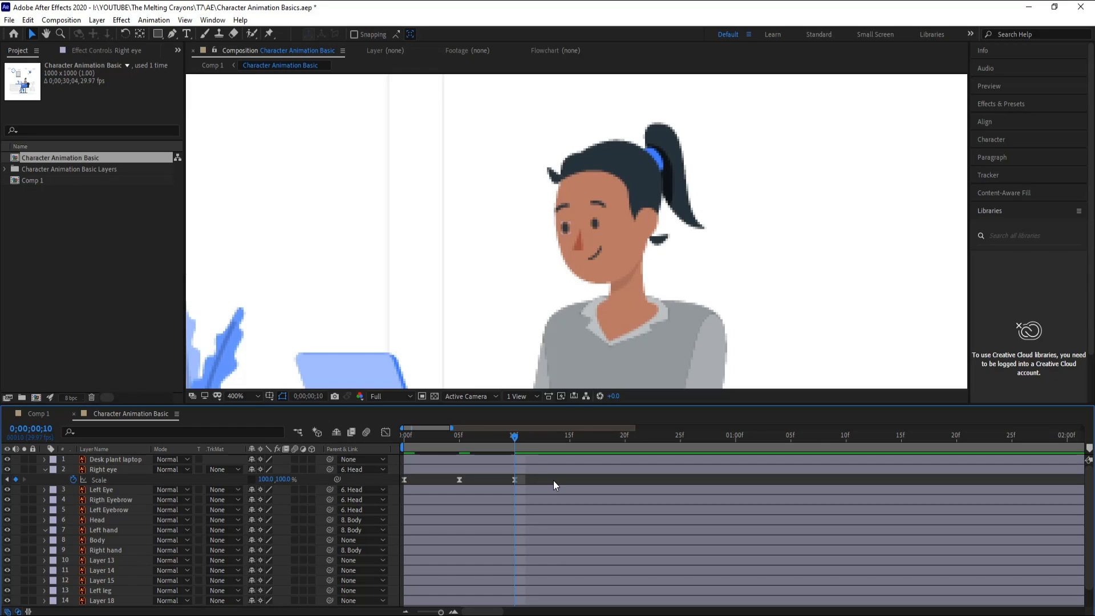
Step: Reveal the Left Eye layer's Scale property and add 100% keyframes at 0;00;00;10 and 0;00;00;00
click(496, 487)
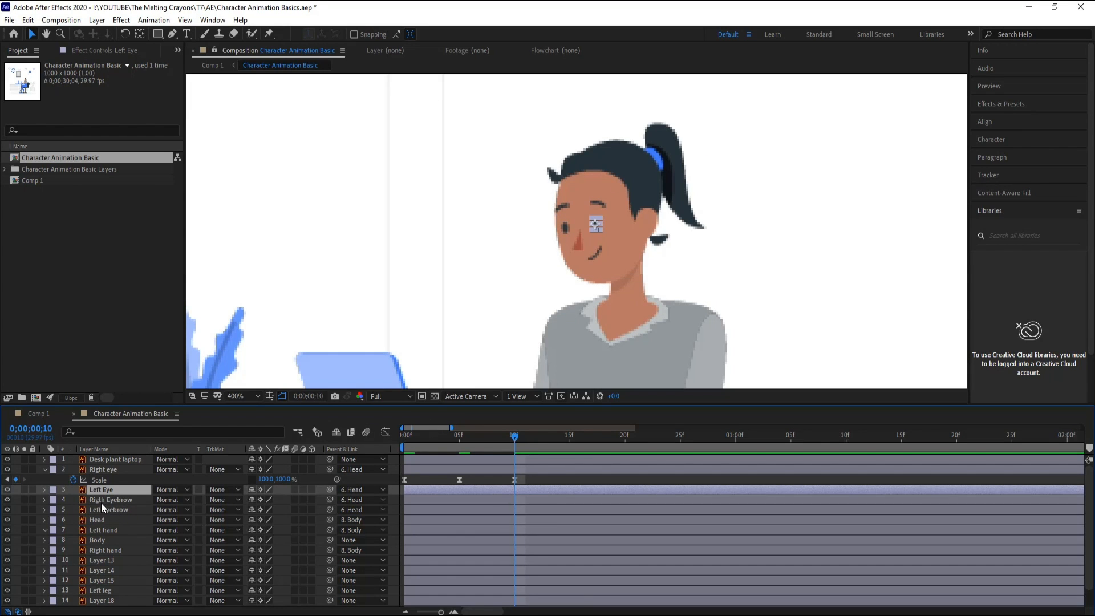
key(s)
click(73, 500)
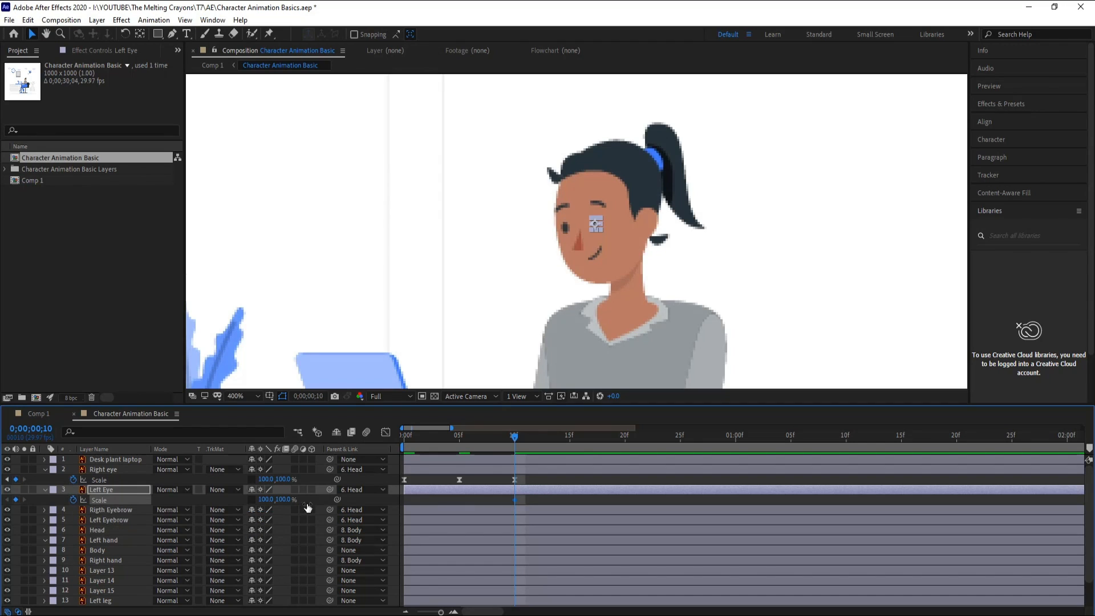
drag(516, 499, 404, 508)
click(15, 500)
Step: At 0;00;00;05, set the Left Eye's vertical scale to 0% and scrub through the blink
click(461, 443)
click(286, 500)
text(0)
key(Return)
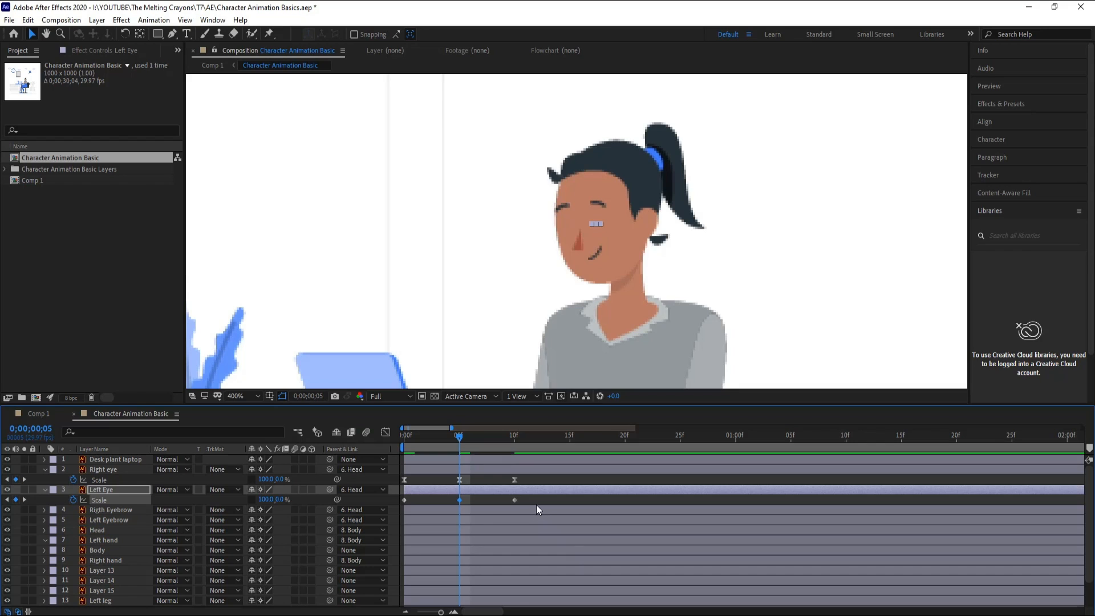
click(537, 505)
drag(461, 438, 512, 454)
Step: Apply Easy Ease to all three Scale keyframes of the Left Eye layer
drag(548, 498, 477, 505)
right_click(512, 500)
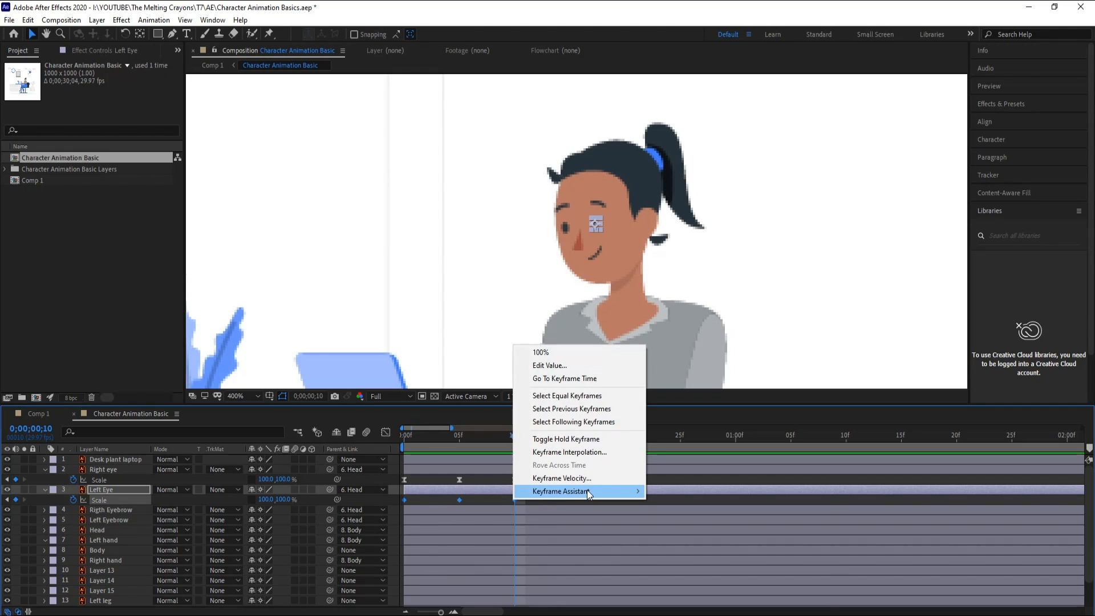
mouse_move(587, 491)
click(772, 542)
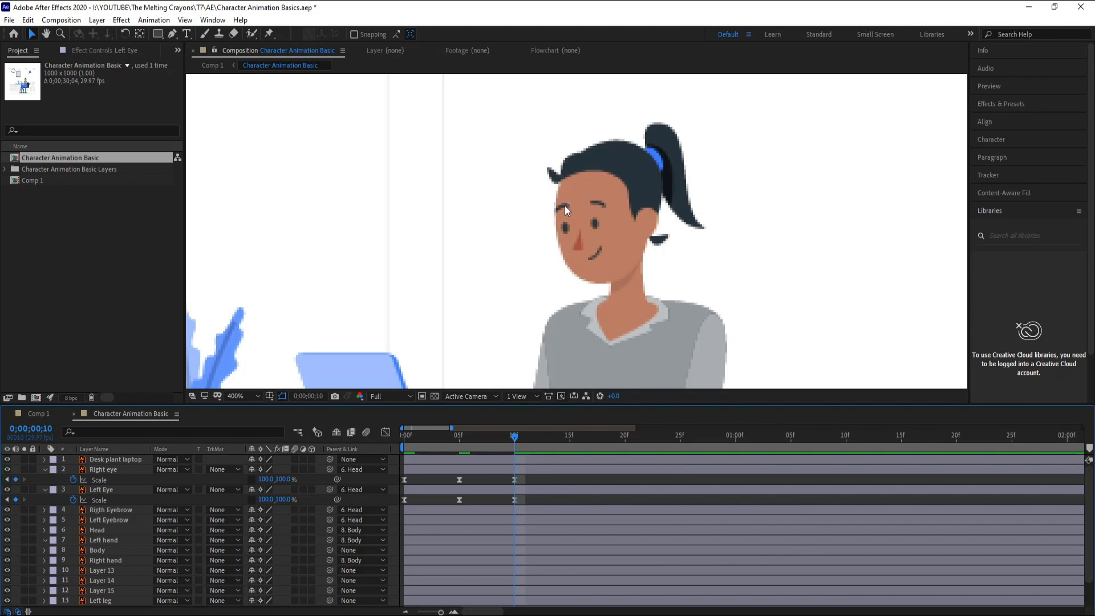
Step: Reveal Position on the Rigth Eyebrow and Left Eyebrow layers and add keyframes at 0;00;00;10 and 0;00;00;00
click(433, 512)
shift+click(431, 522)
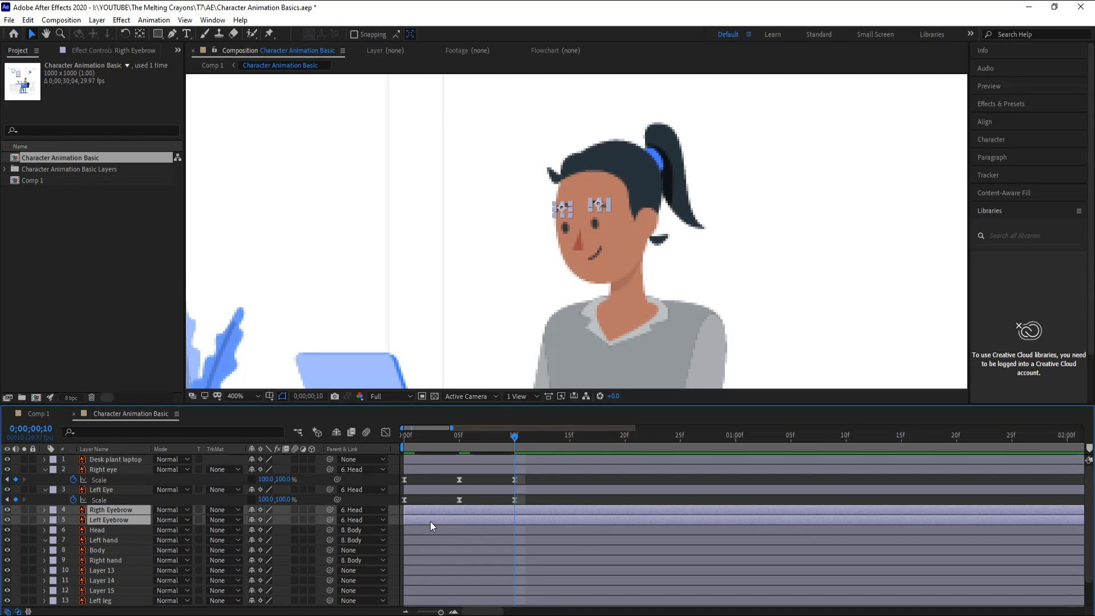
key(p)
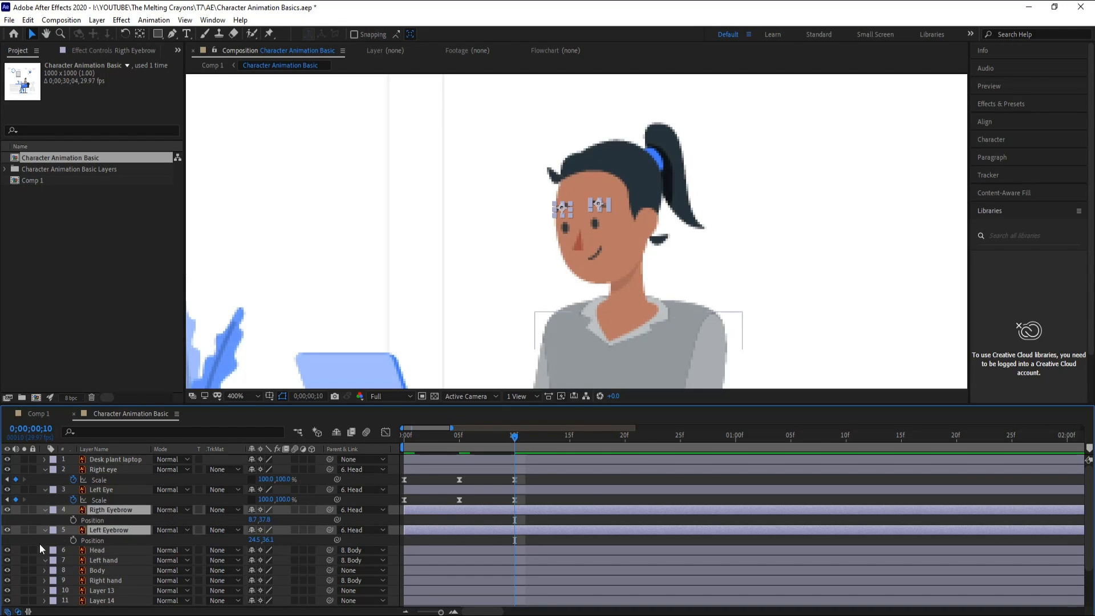
click(74, 520)
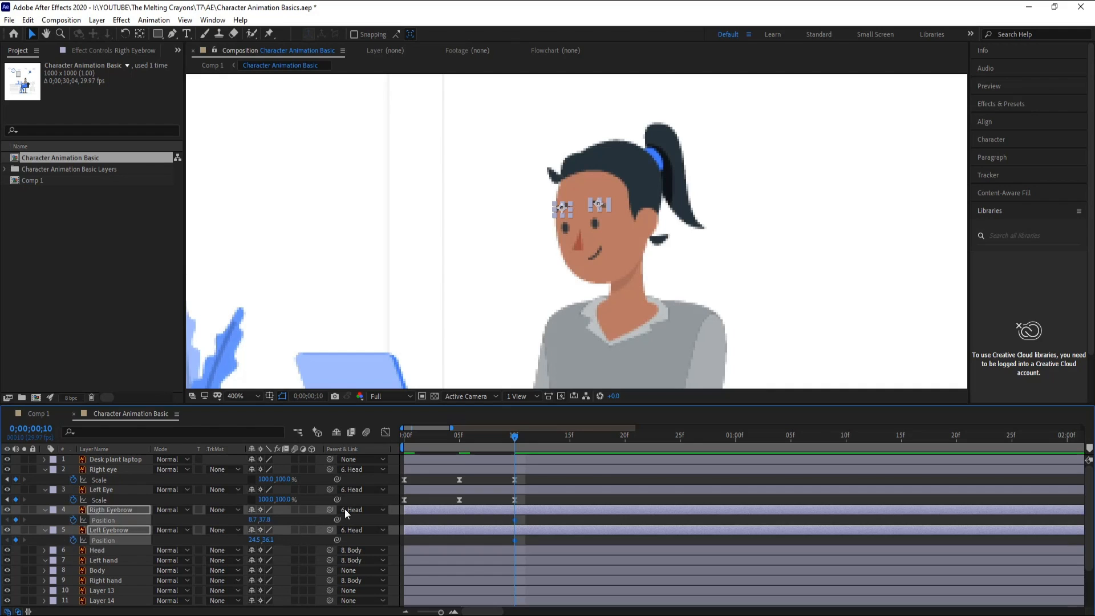
drag(423, 443, 402, 445)
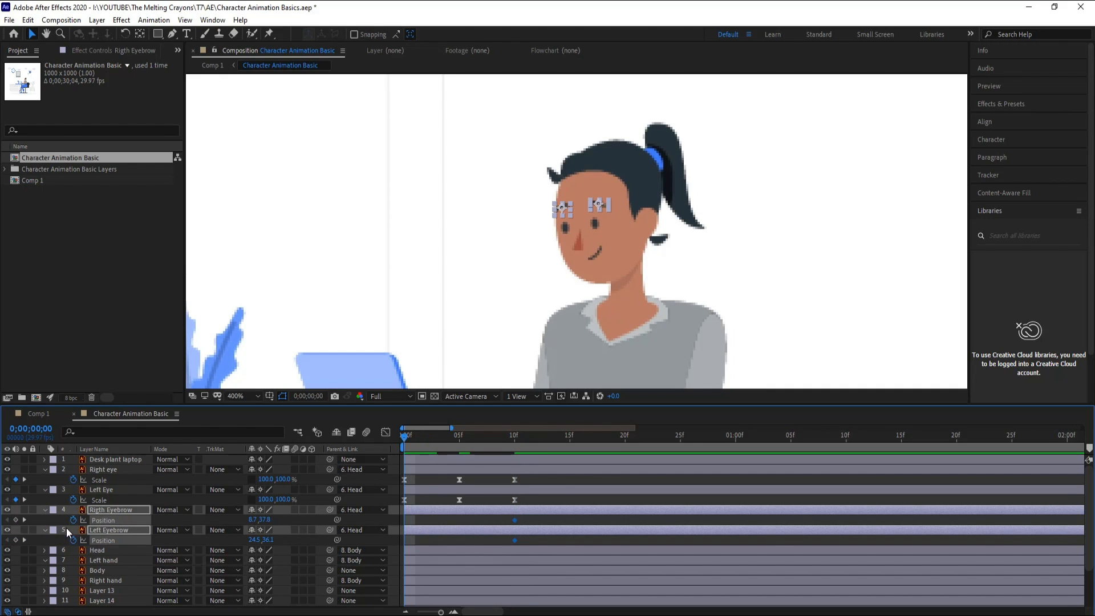
click(15, 520)
Step: At 0;00;00;05, nudge both eyebrows down to vertical positions of 39.1 and 37.4, then scrub through the motion
click(459, 443)
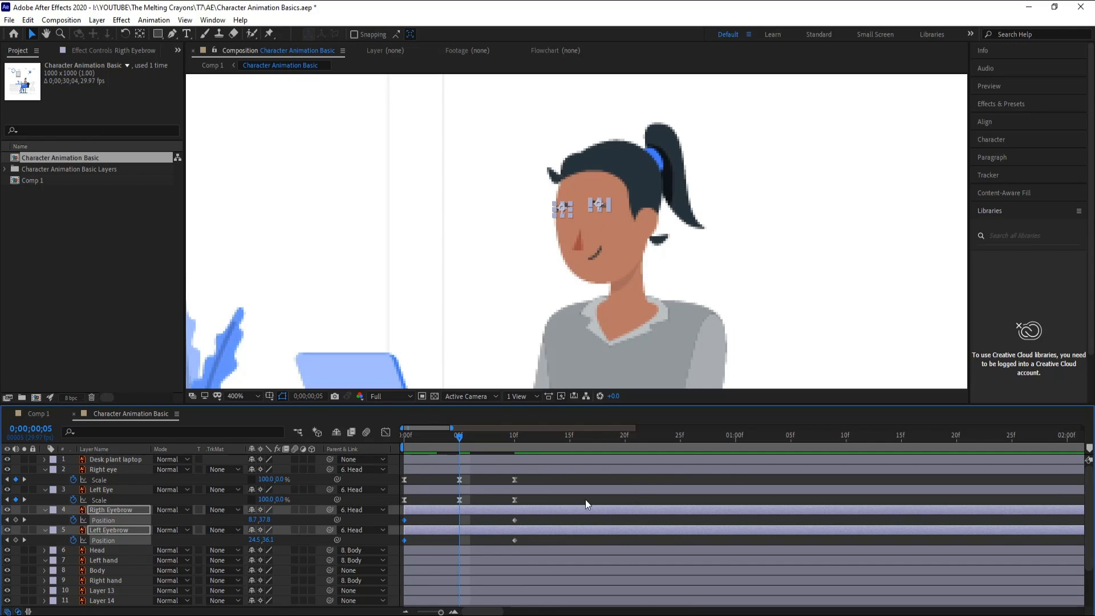
key(Down)
key(Down)
key(Down)
key(Down)
click(481, 522)
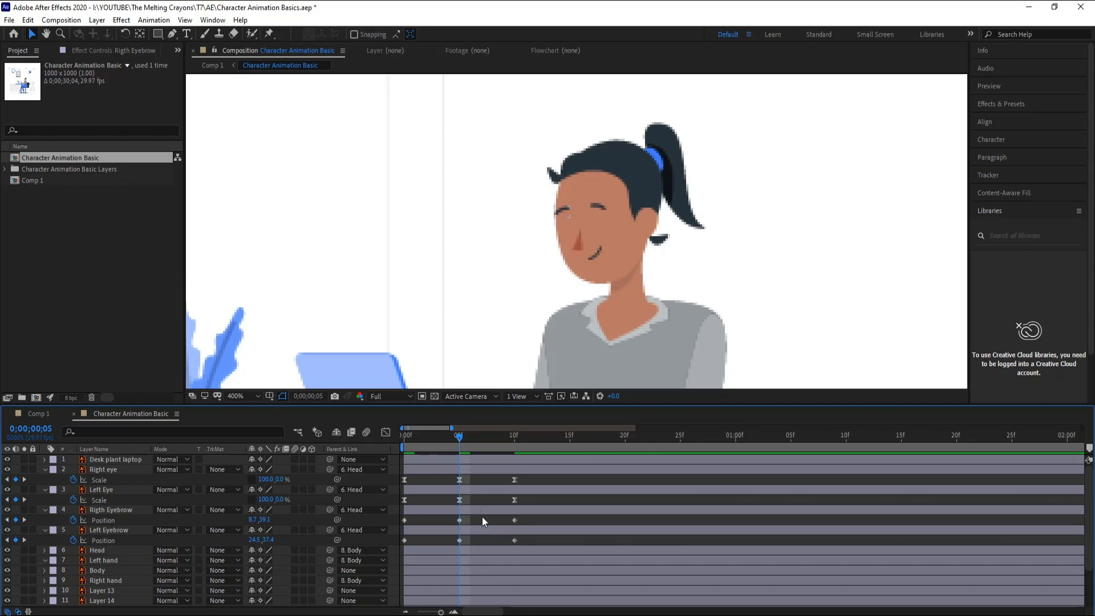
drag(446, 432, 456, 465)
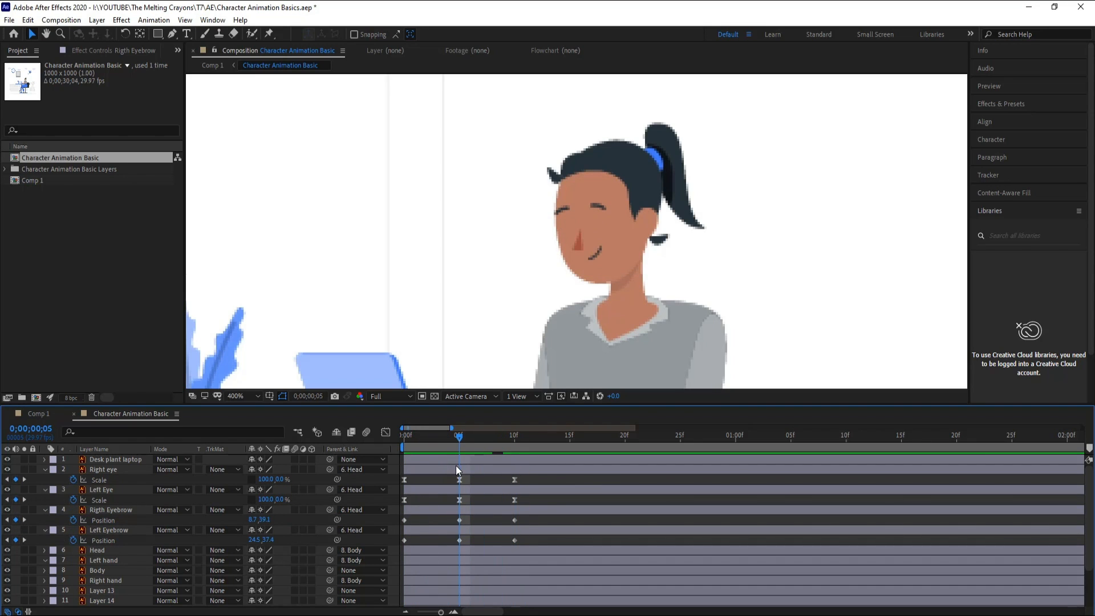
Step: Nudge both eyebrow layers down one more increment at 0;00;00;05 and scrub to 0;00;00;10
click(475, 511)
shift+click(467, 529)
key(Down)
click(478, 521)
drag(420, 442, 513, 463)
Step: Apply Easy Ease to the Position keyframes of both eyebrow layers and scrub through the complete blink
drag(537, 517, 400, 547)
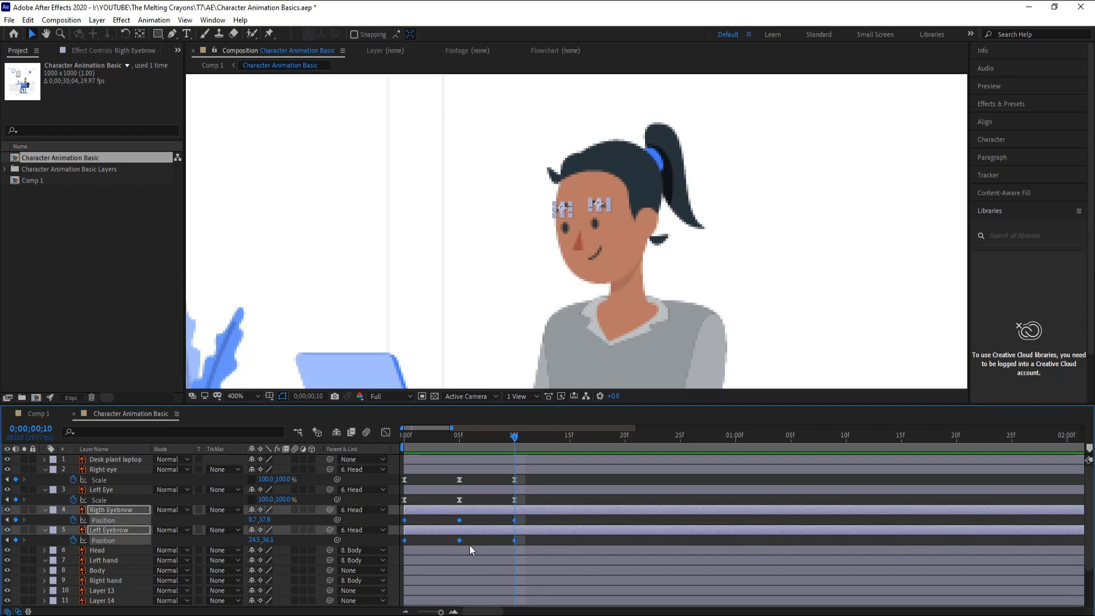
right_click(514, 542)
mouse_move(591, 533)
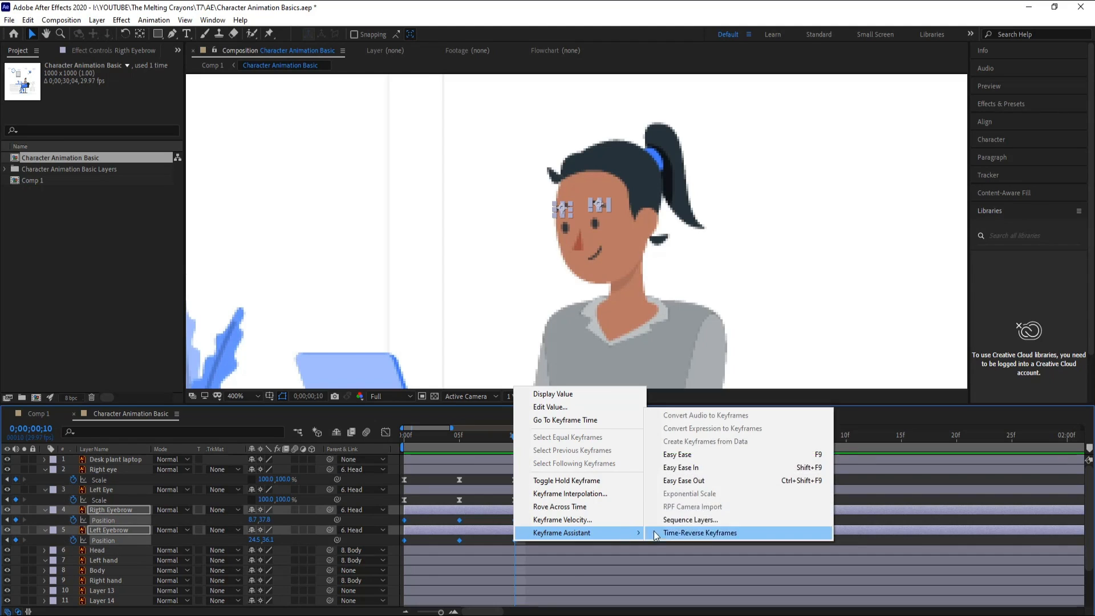
click(710, 460)
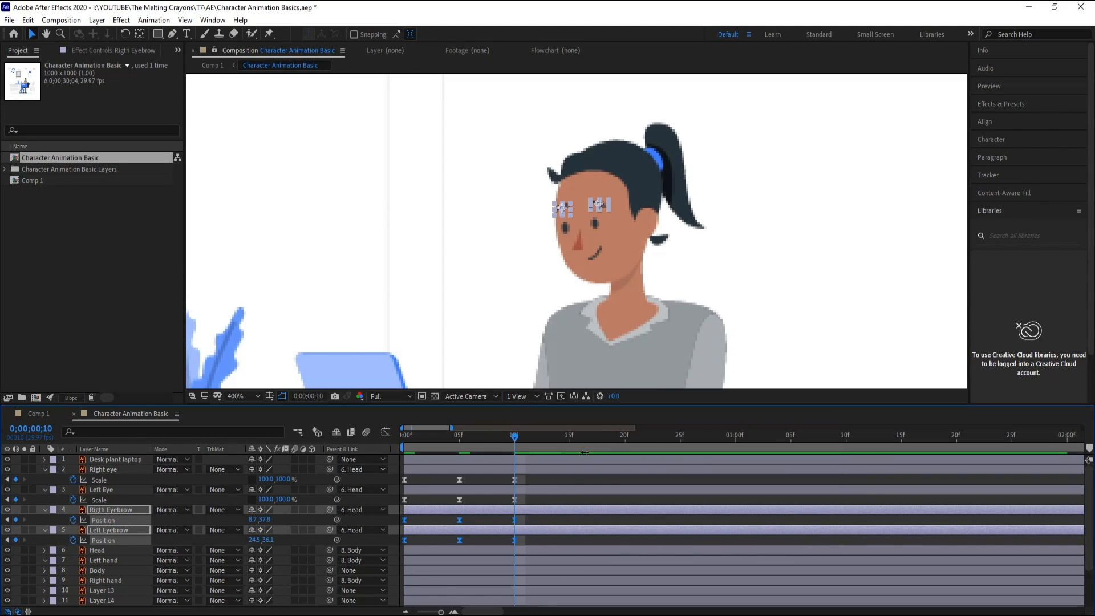
click(540, 519)
drag(433, 442, 526, 467)
Step: Copy the Scale keyframes of both eye layers and paste them on their layers at 0;00;01;00
scroll(504, 213, down, 2)
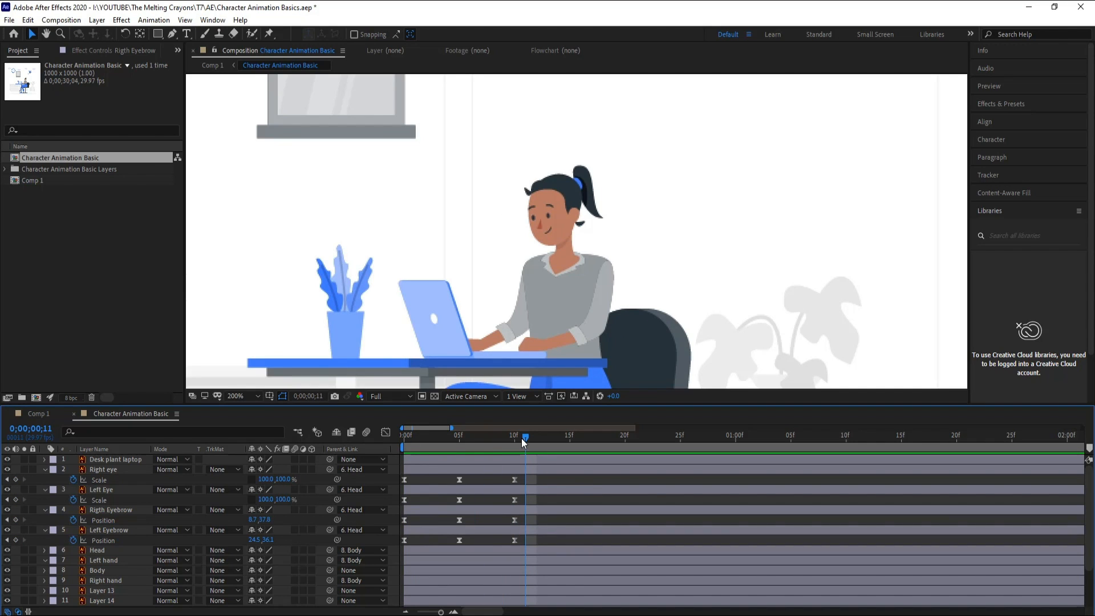
key(minus)
key(minus)
click(505, 440)
drag(460, 481, 386, 503)
key(ctrl+c)
key(ctrl+v)
key(ctrl+c)
key(ctrl+v)
Step: Copy the Position keyframes of both eyebrow layers and paste them on their layers at 0;00;01;00
drag(450, 516, 382, 522)
key(ctrl+c)
key(ctrl+v)
drag(470, 540, 399, 549)
key(ctrl+c)
key(ctrl+v)
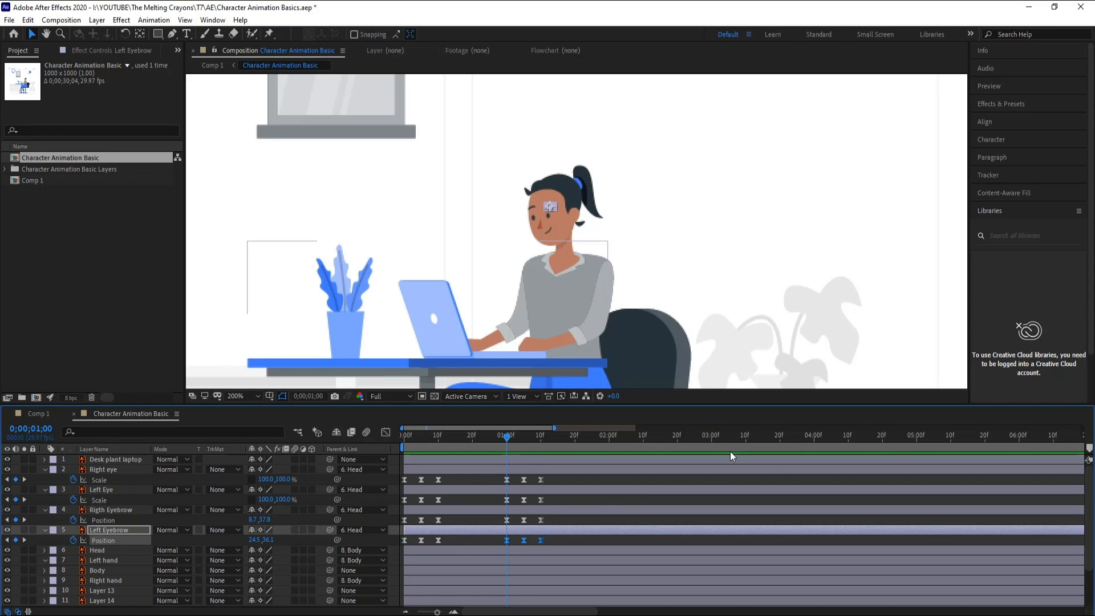
Step: Copy all Scale keyframes of the Right eye and Left Eye layers and paste them at 0;00;02;00
click(612, 444)
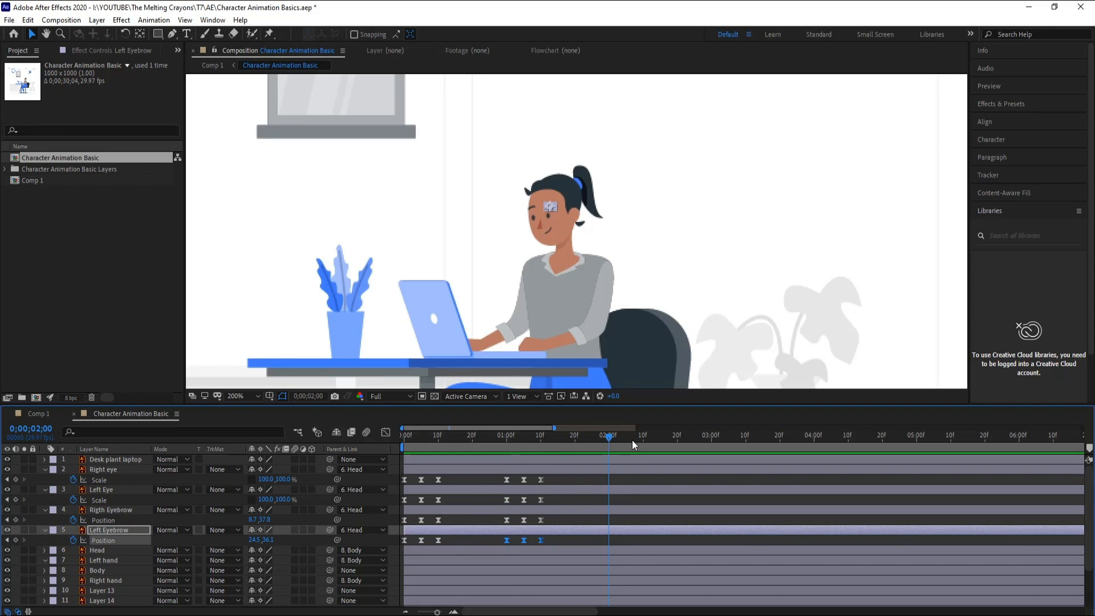
drag(562, 483, 393, 478)
key(ctrl+c)
key(ctrl+v)
drag(558, 502, 398, 507)
key(ctrl+c)
key(ctrl+v)
Step: Copy all Position keyframes of the Rigth Eyebrow and Left Eyebrow layers and paste them at 0;00;02;00
drag(559, 522, 379, 525)
key(ctrl+c)
key(ctrl+v)
drag(562, 543, 395, 542)
key(ctrl+c)
key(ctrl+v)
Step: Copy all Scale keyframes of the Right eye and Left Eye layers and paste them at 0;00;04;00
click(815, 439)
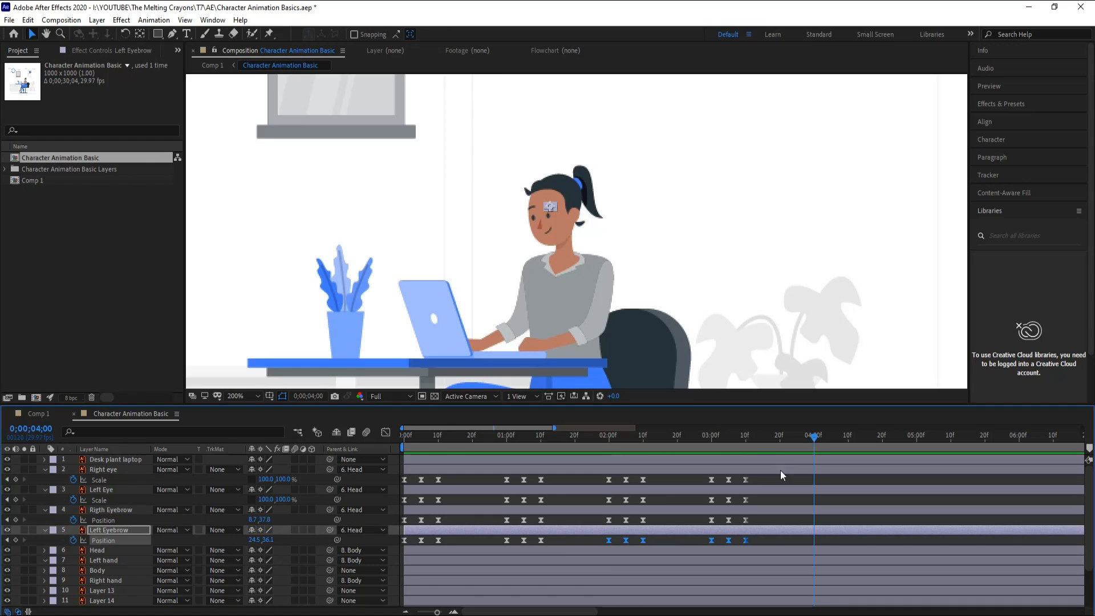
drag(758, 481, 395, 484)
key(ctrl+c)
key(ctrl+v)
drag(755, 498, 355, 504)
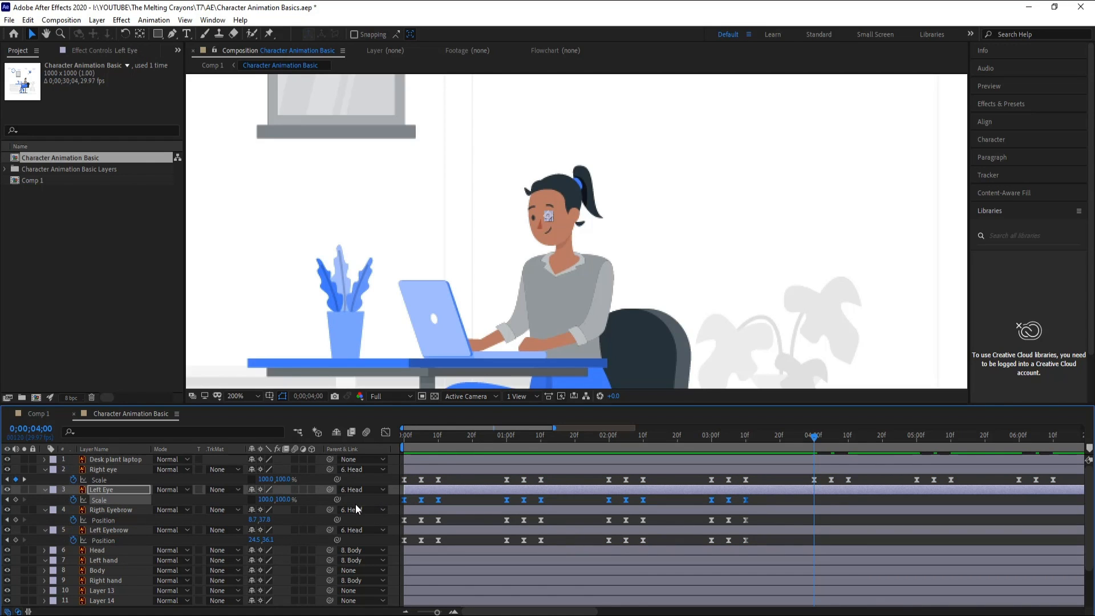
key(ctrl+c)
key(ctrl+v)
Step: Copy all Position keyframes of the Rigth Eyebrow and Left Eyebrow layers and paste them at 0;00;04;00
drag(754, 518, 351, 523)
key(ctrl+c)
key(ctrl+v)
drag(755, 542, 392, 539)
key(ctrl+c)
key(ctrl+v)
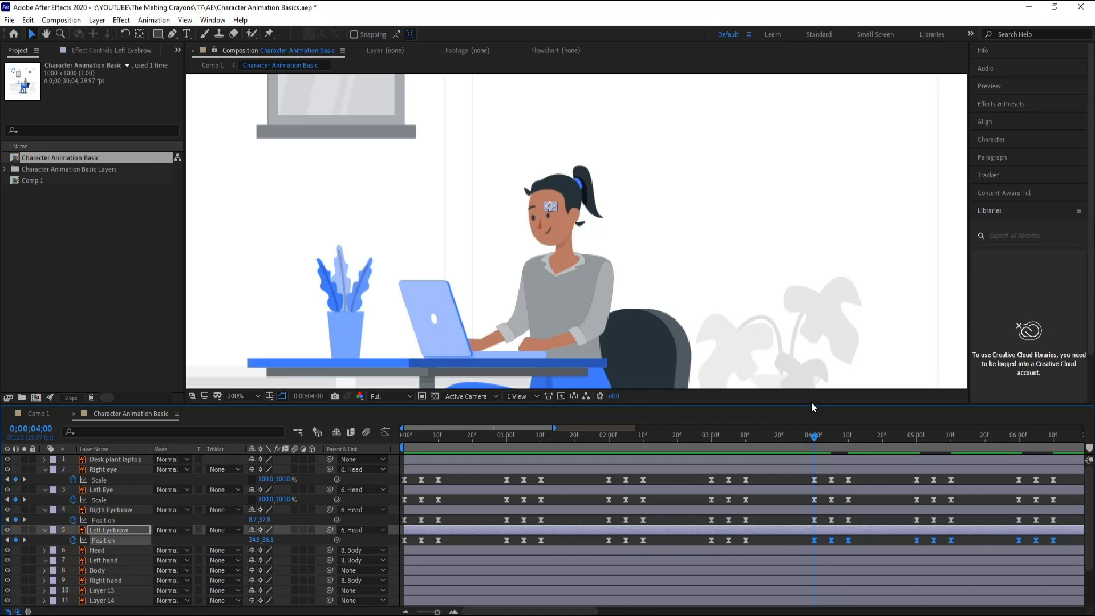
Step: Preview the repeated blinking animation from the start of the composition
click(460, 498)
click(402, 443)
key(space)
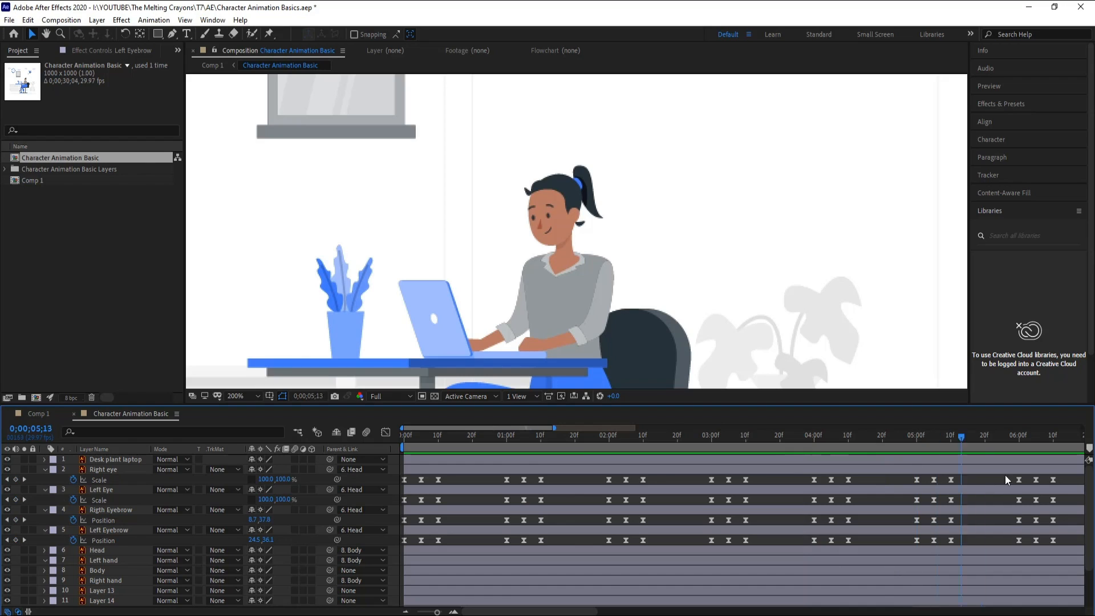
key(space)
Step: Show only the Head layer's Rotation property and start keyframing it at 0;00;00;00
click(428, 552)
key(r)
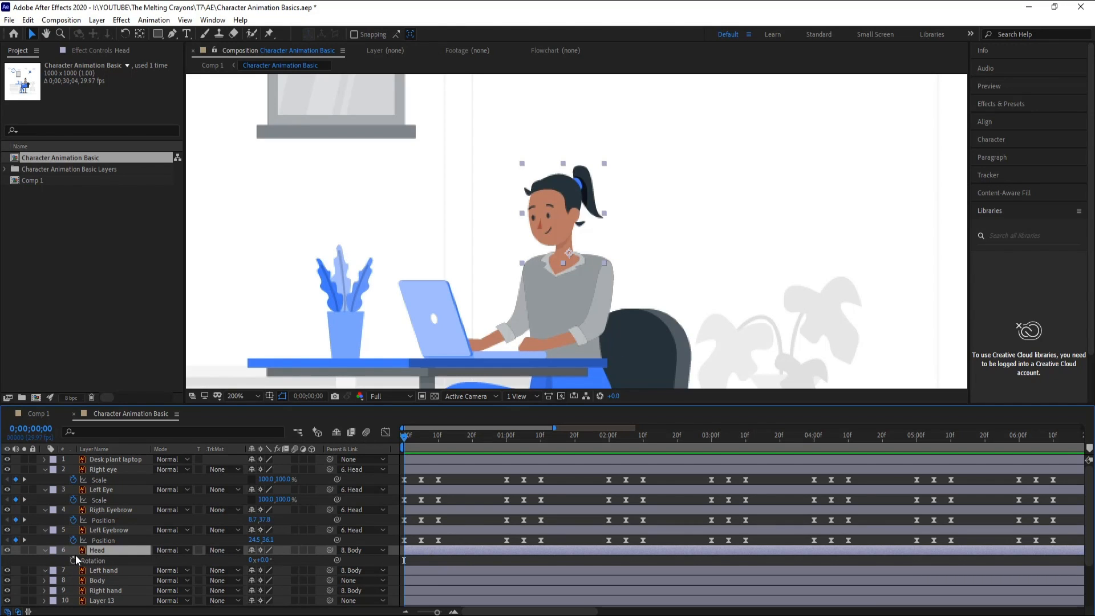
click(45, 550)
click(46, 550)
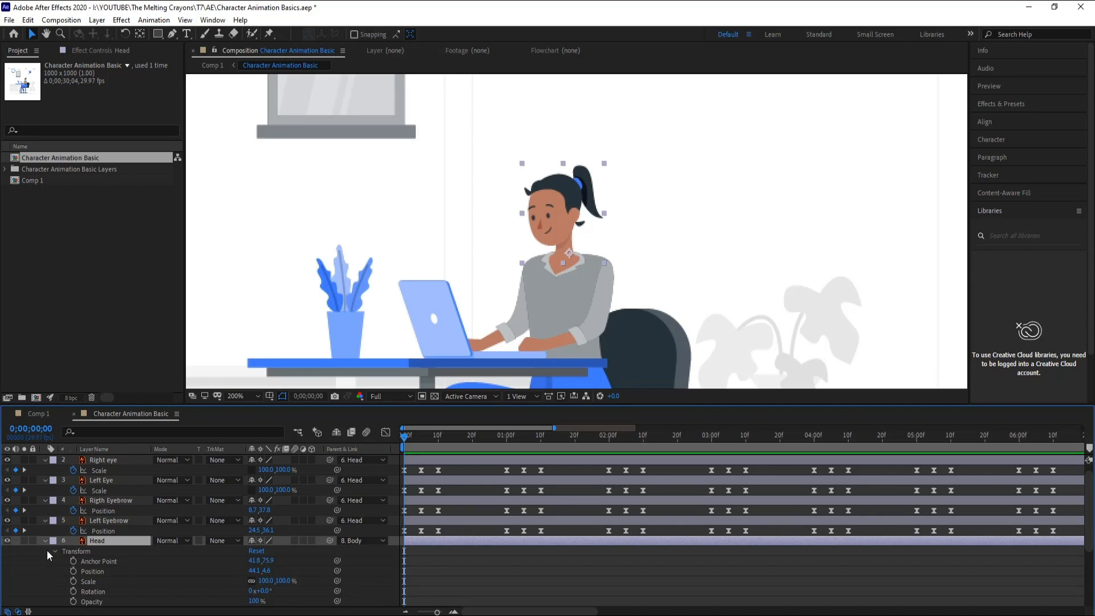
scroll(97, 563, down, 1)
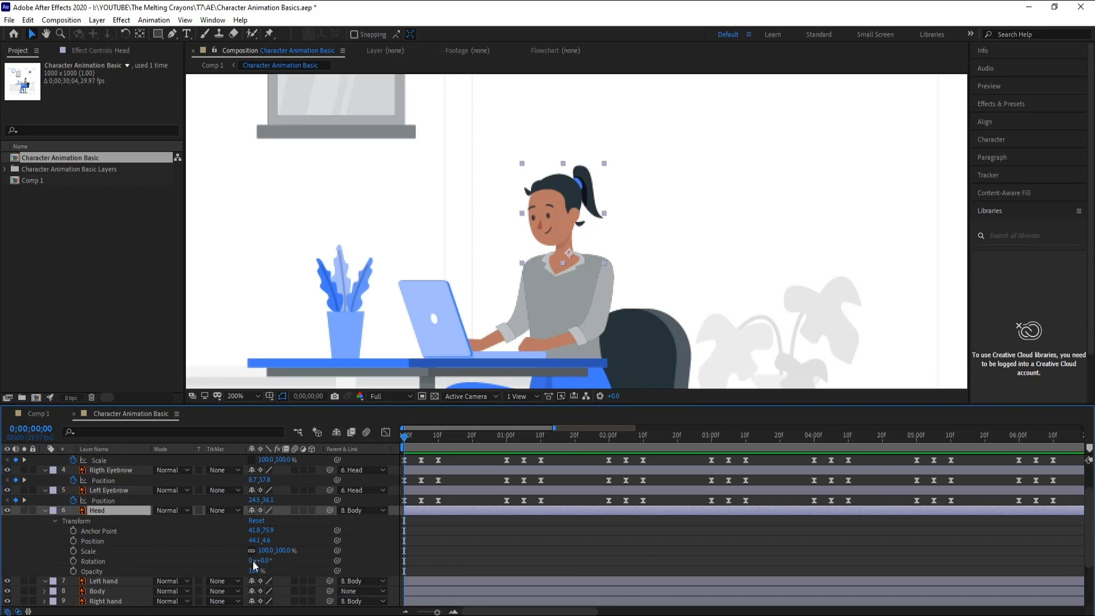
click(46, 511)
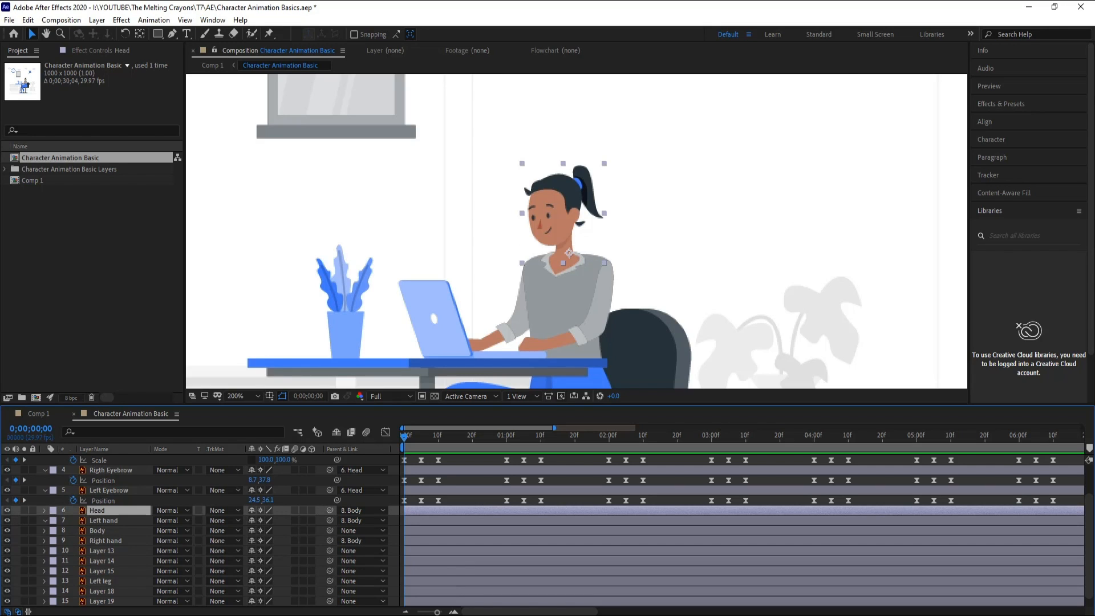
key(r)
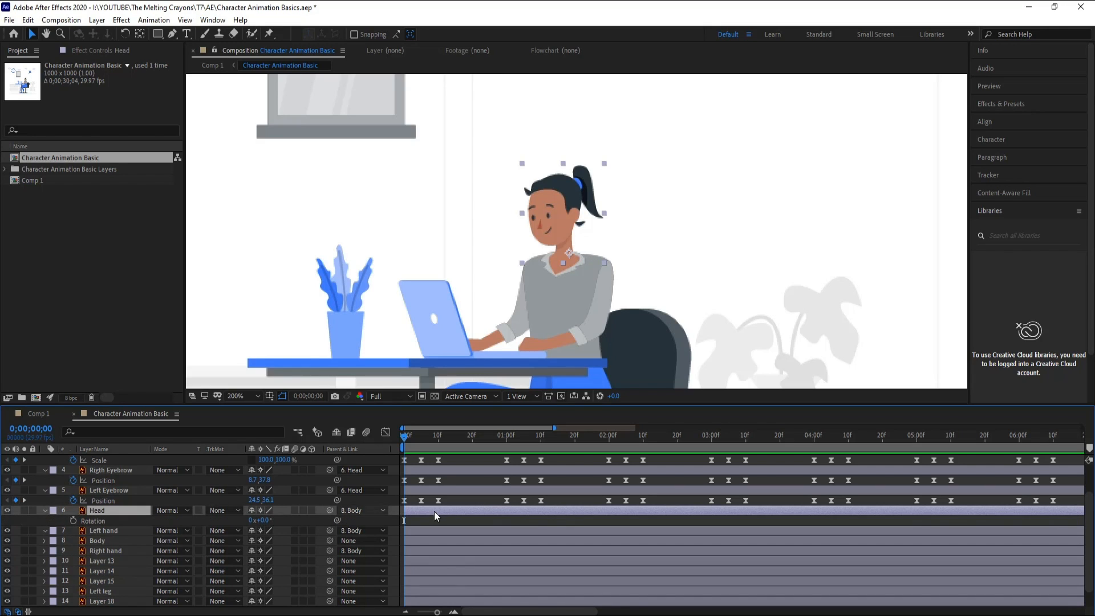
click(73, 521)
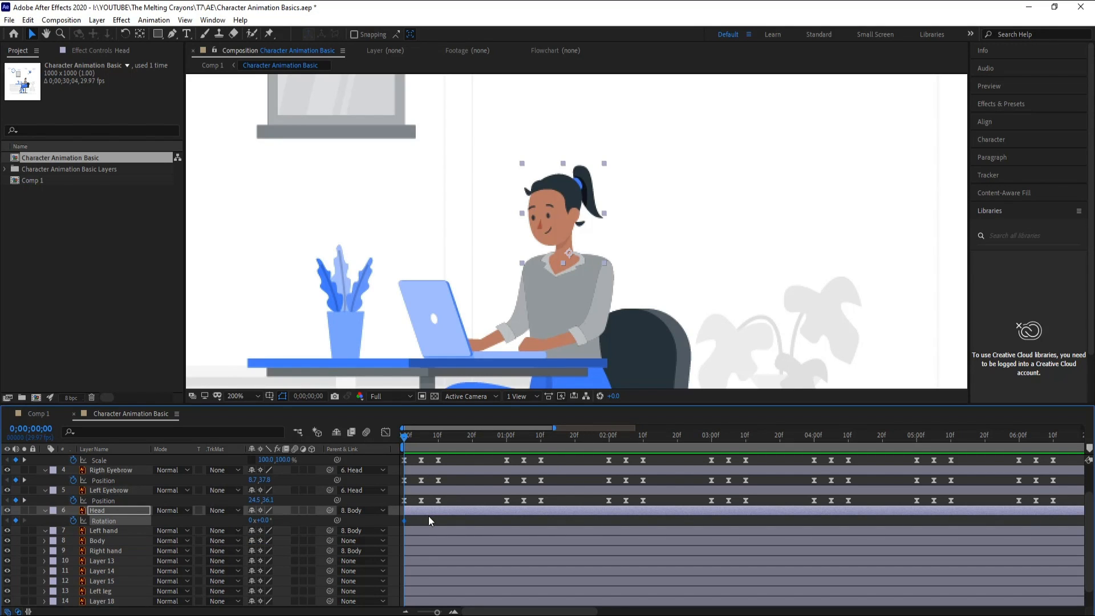
Step: Set the Head layer's Rotation to -10° at 0;00;00;10 and add a keyframe holding that value at 0;00;00;20
key(shift+Page_Down)
drag(264, 520, 263, 522)
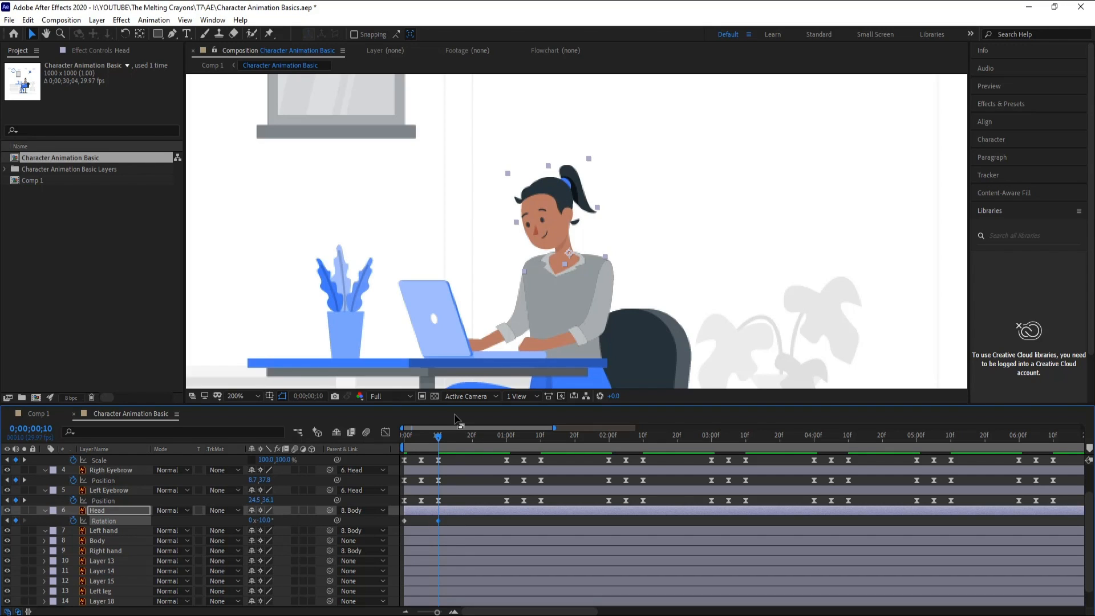
key(shift+Page_Down)
click(15, 521)
Step: Apply Easy Ease to the three Rotation keyframes of the Head layer
drag(490, 525, 389, 525)
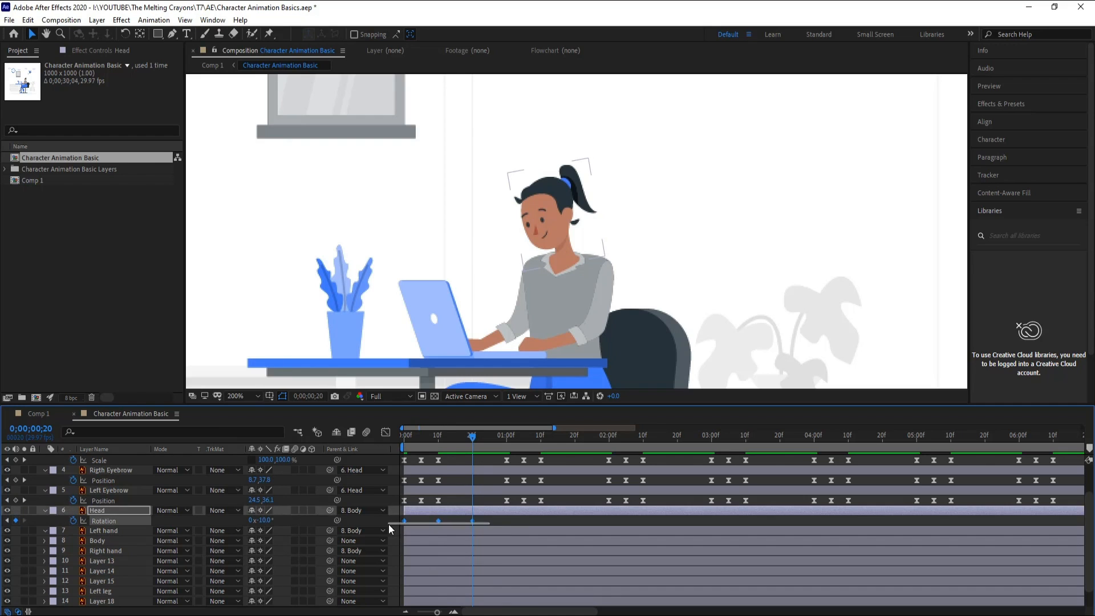
right_click(474, 522)
mouse_move(584, 515)
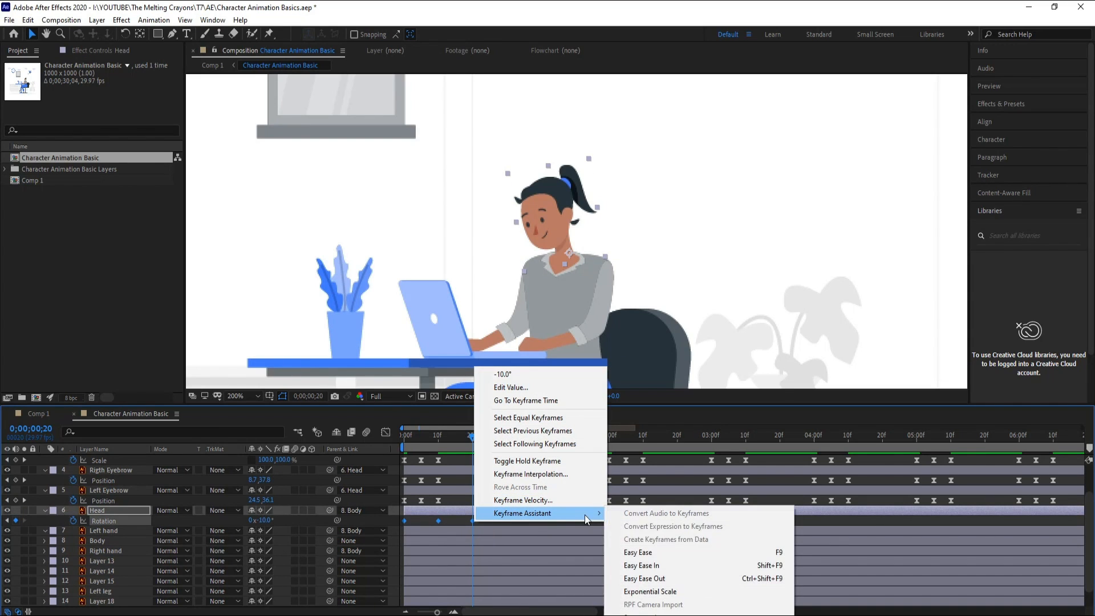
click(710, 550)
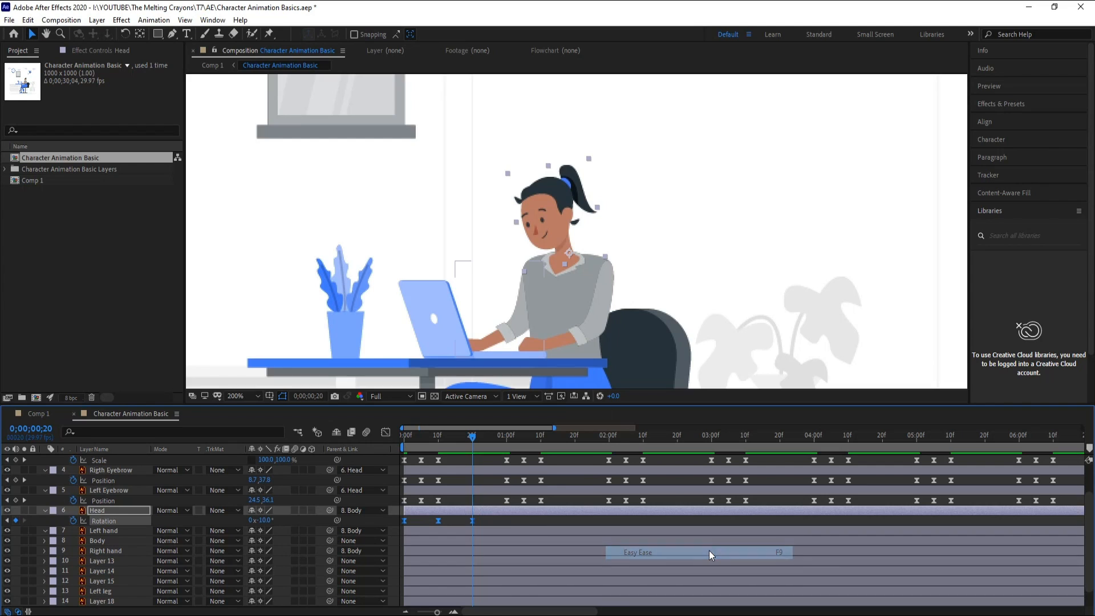
click(522, 520)
Step: Preview the eased head rotation from the start of the composition
click(405, 440)
key(space)
drag(471, 452, 408, 468)
Step: Copy the three Head Rotation keyframes and paste them at 0;00;02;00, 0;00;04;00 and 0;00;06;00
click(473, 520)
drag(478, 520, 389, 523)
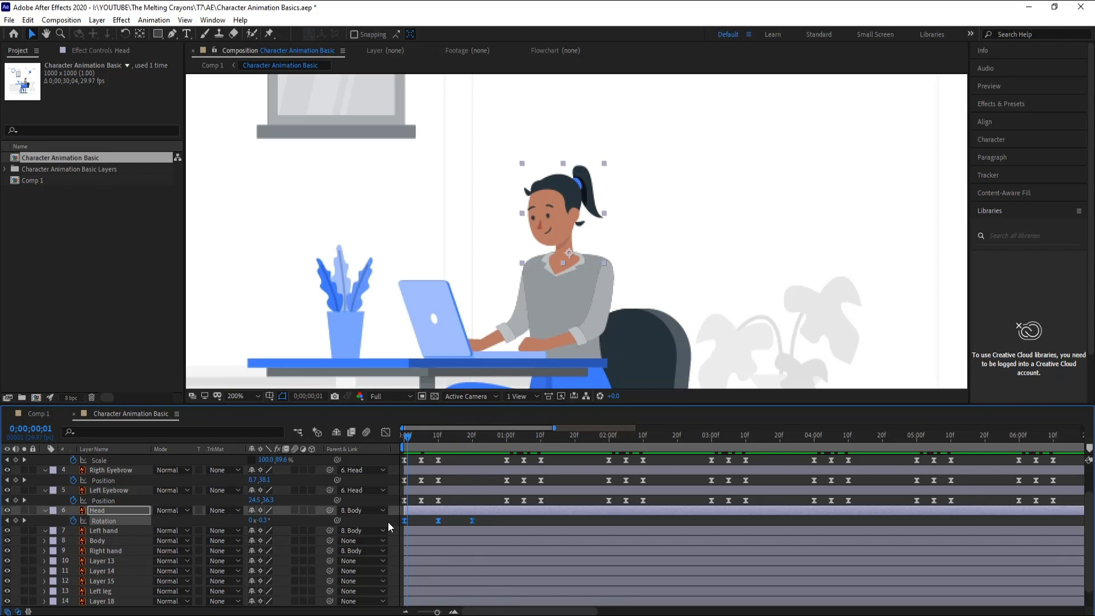
click(609, 437)
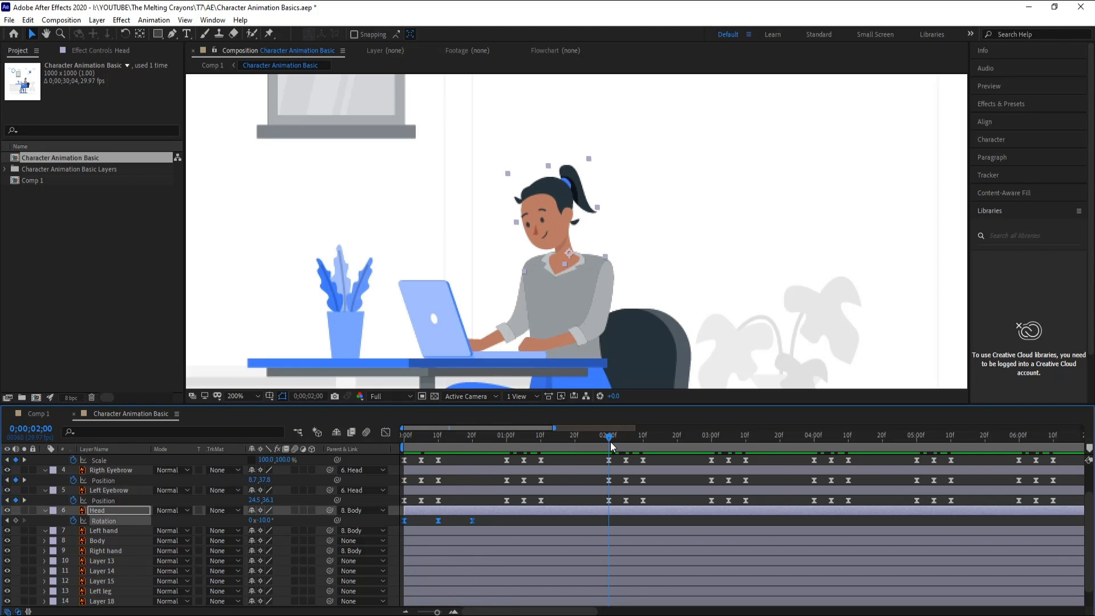
key(ctrl+v)
drag(610, 441, 814, 456)
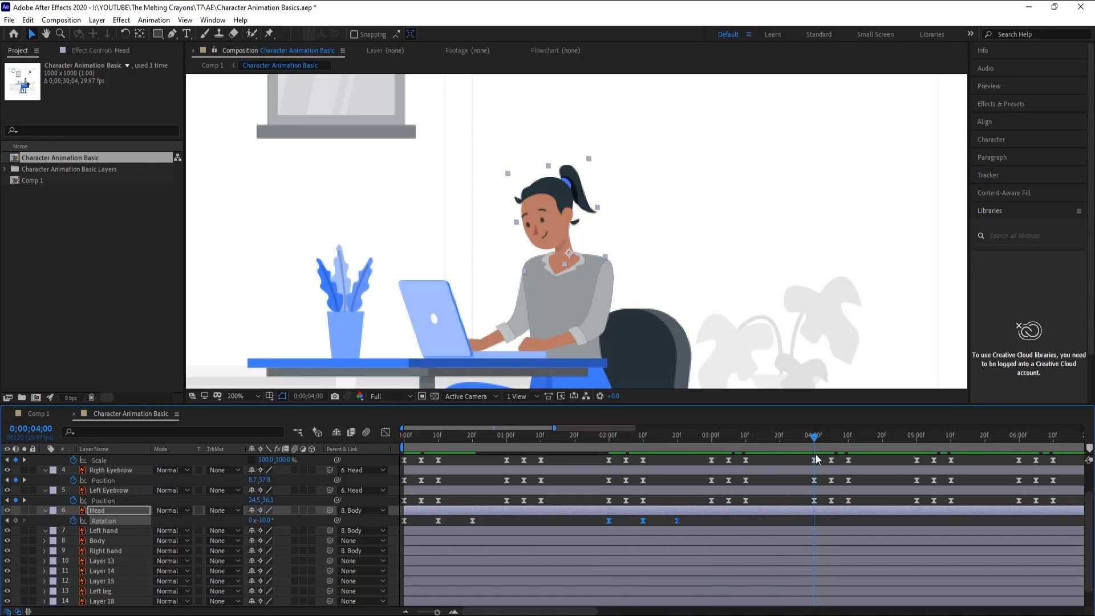
key(ctrl+v)
drag(937, 443, 1017, 444)
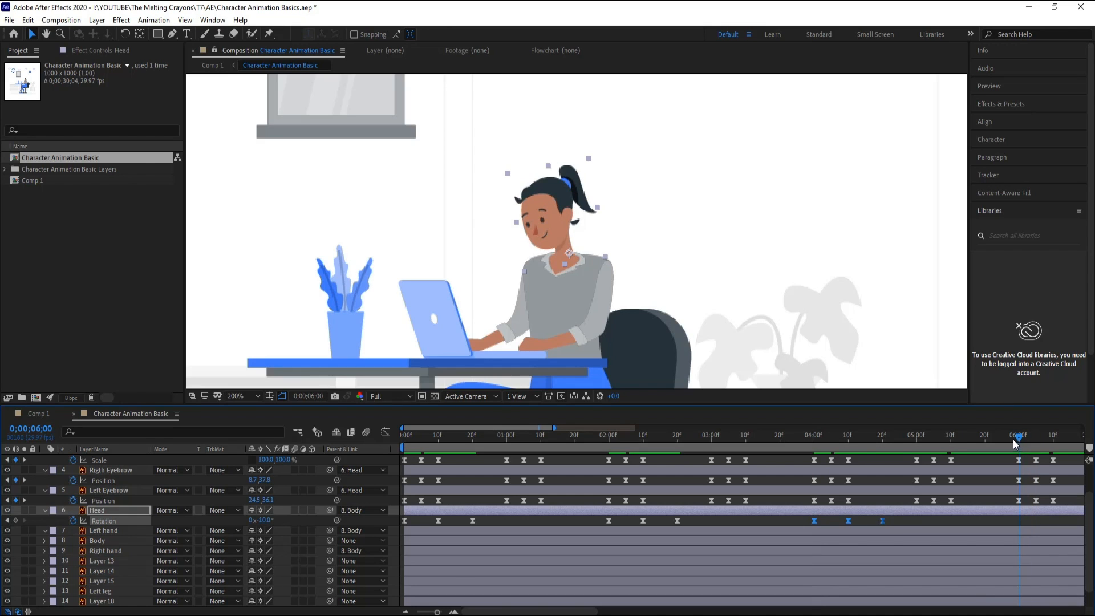
key(ctrl+v)
Step: Preview the blinking together with the repeated head rotation and scrub back through the first movement
key(space)
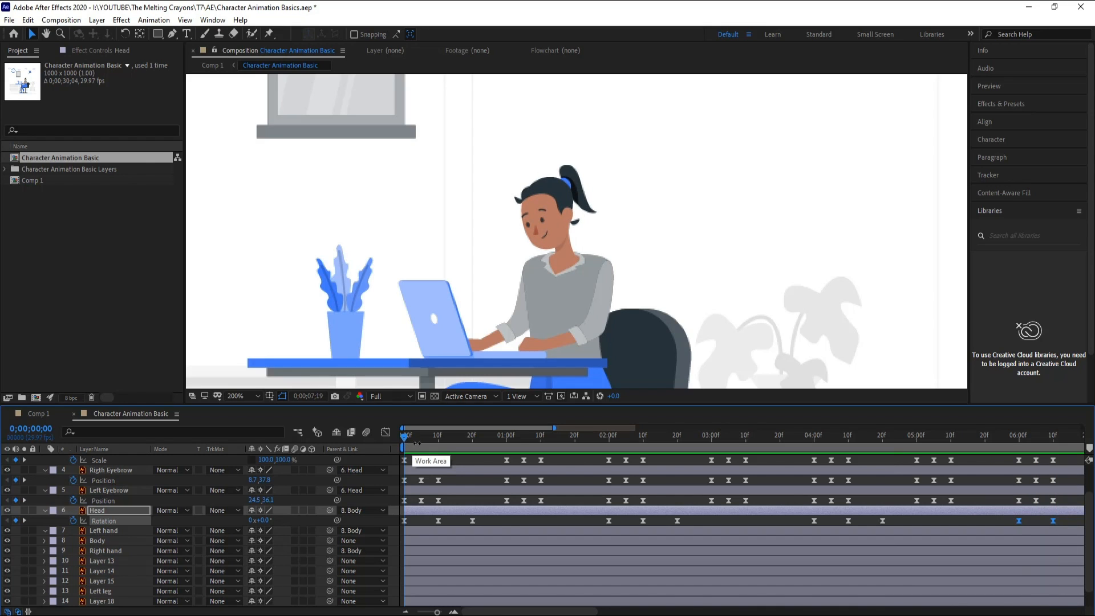
key(space)
scroll(642, 471, down, 2)
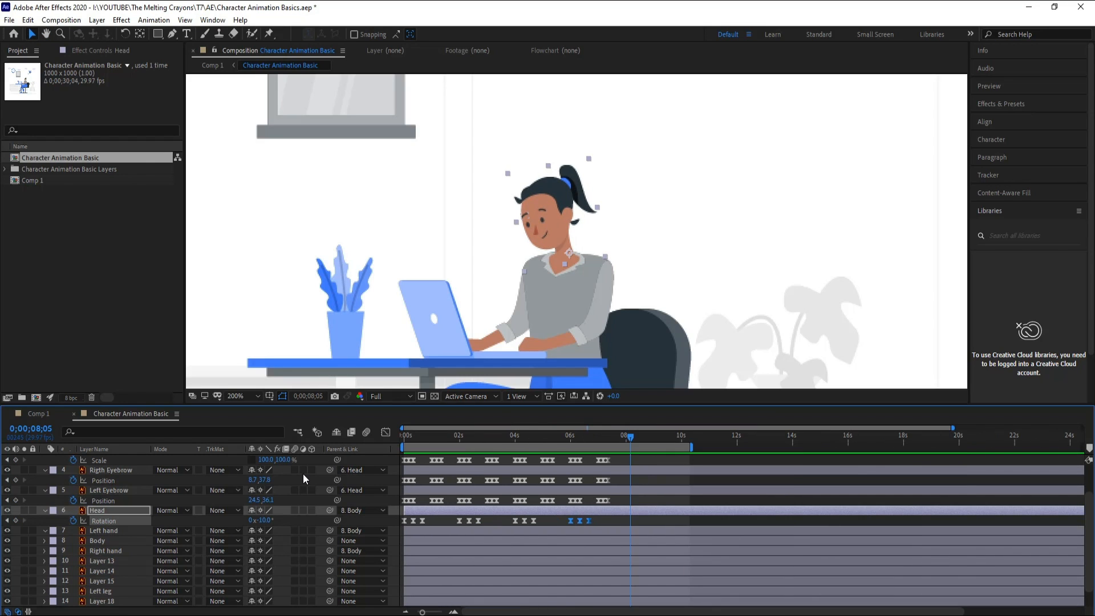
drag(660, 428, 440, 459)
scroll(441, 465, down, 4)
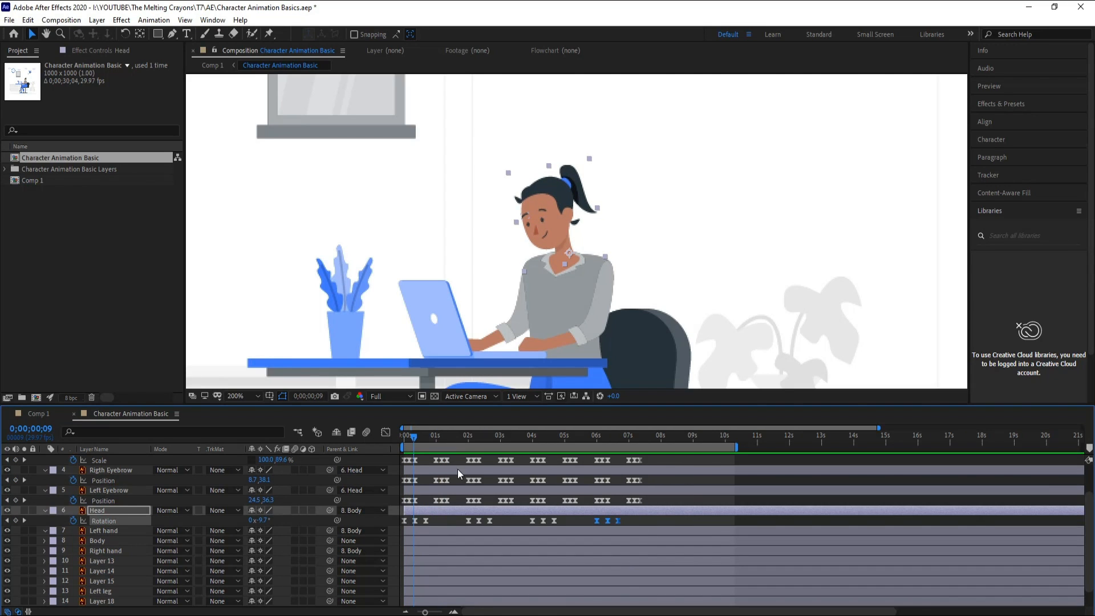
Step: Shift the Left Eye Scale keyframes and both eyebrows' Position keyframes 22 frames later, past the first head rotation
drag(669, 461, 429, 505)
click(451, 522)
key(equal)
key(equal)
key(equal)
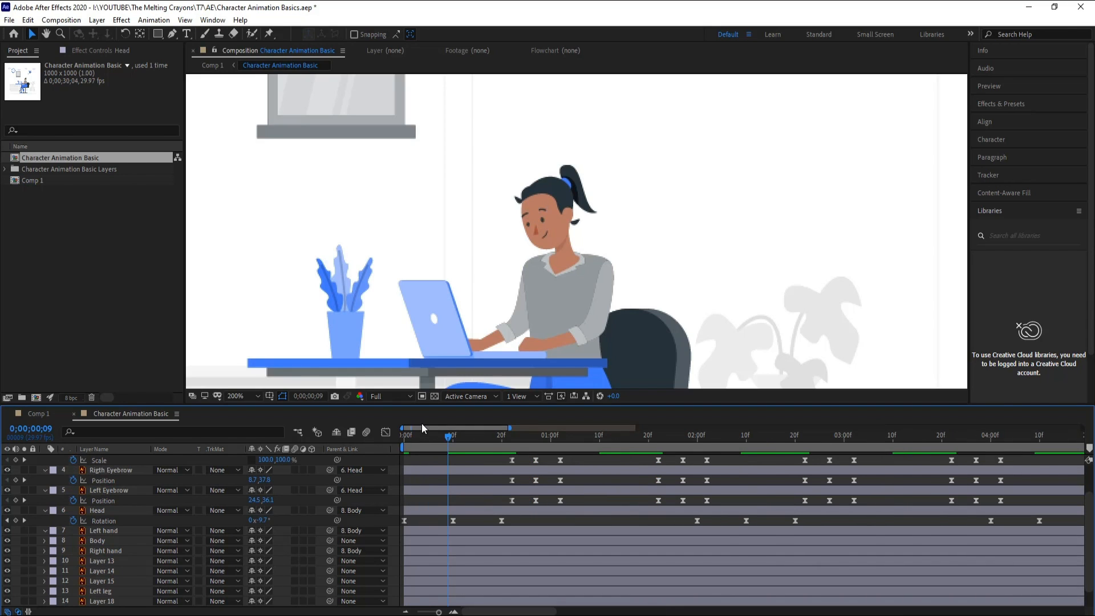
Step: Shift all Right eye Scale keyframes to line up with the Left Eye keyframes, starting at 0;00;00;22
mouse_move(403, 443)
mouse_down()
mouse_move(491, 454)
mouse_move(405, 448)
mouse_up()
scroll(423, 477, up, 1)
key(minus)
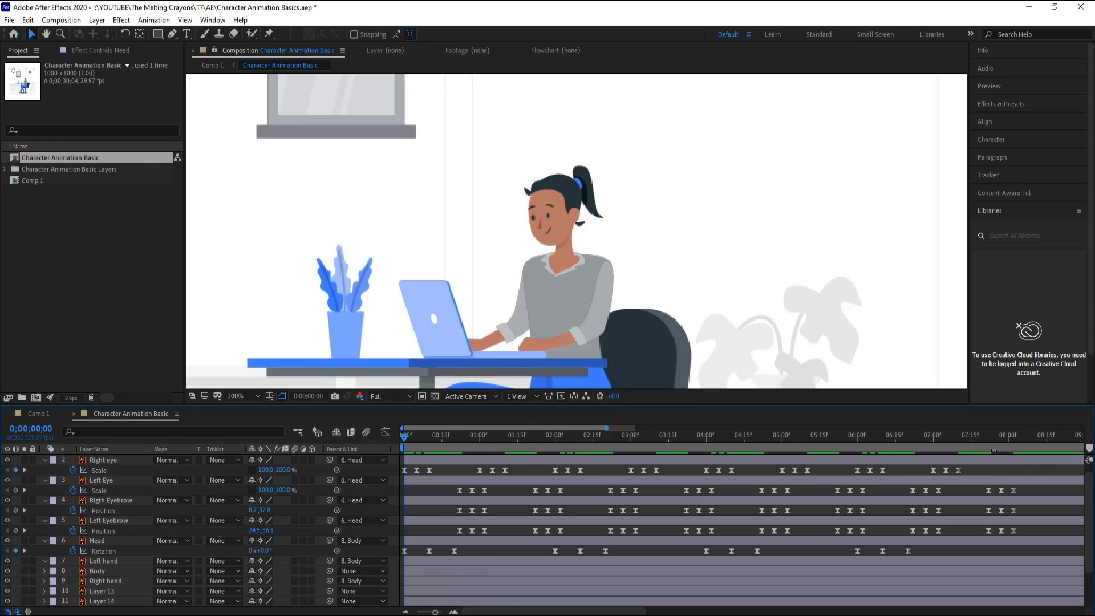
drag(988, 468, 461, 487)
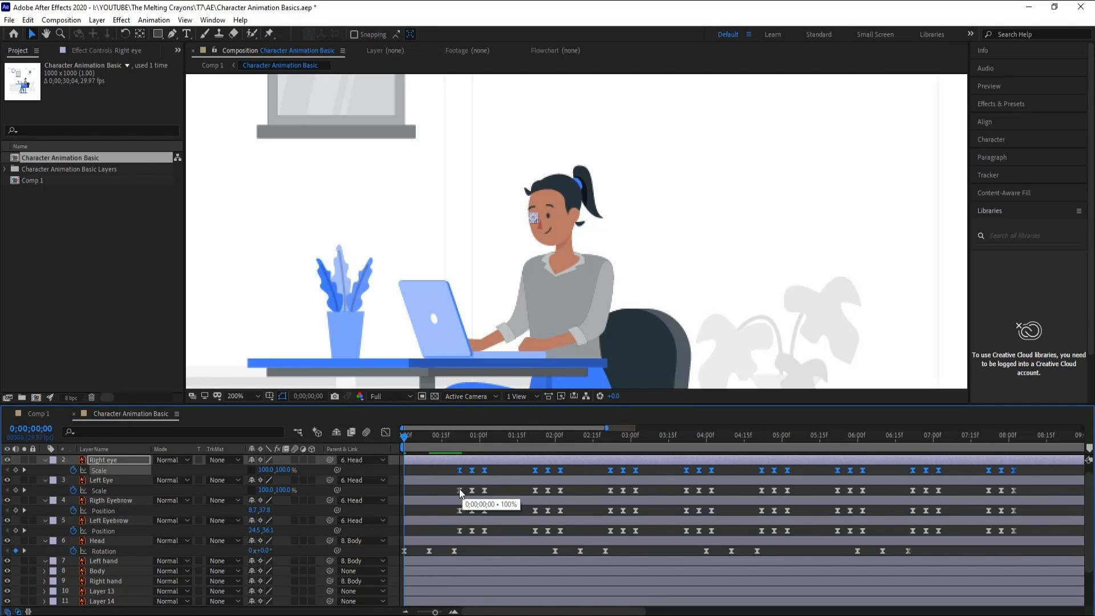
click(436, 472)
Step: Preview and scrub the retimed blinks against the head rotation up to 0;00;03;04
drag(403, 438, 459, 453)
key(space)
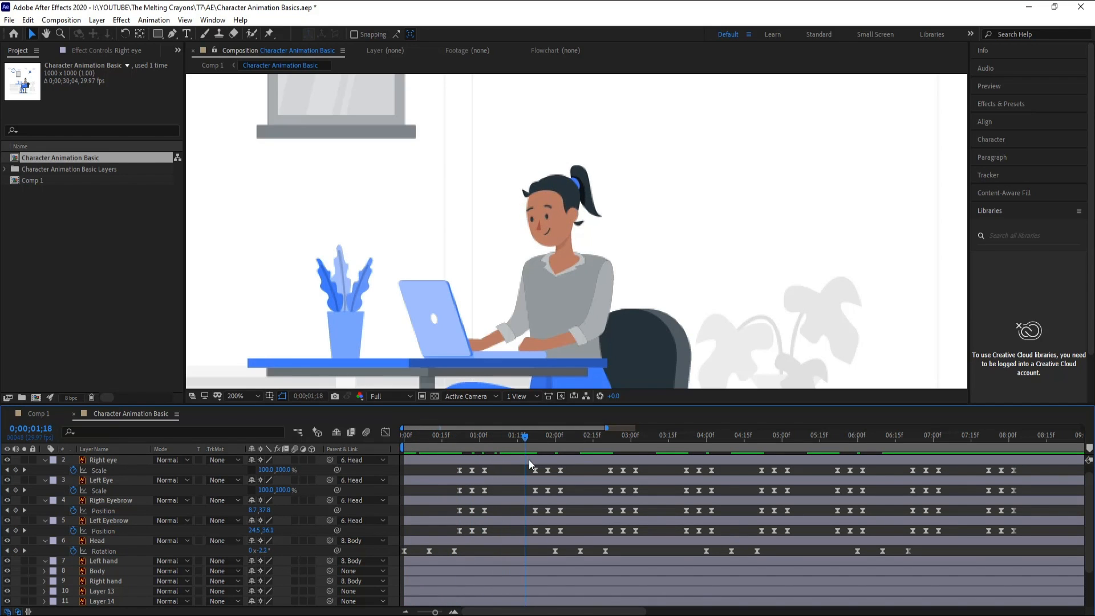
drag(586, 470, 640, 481)
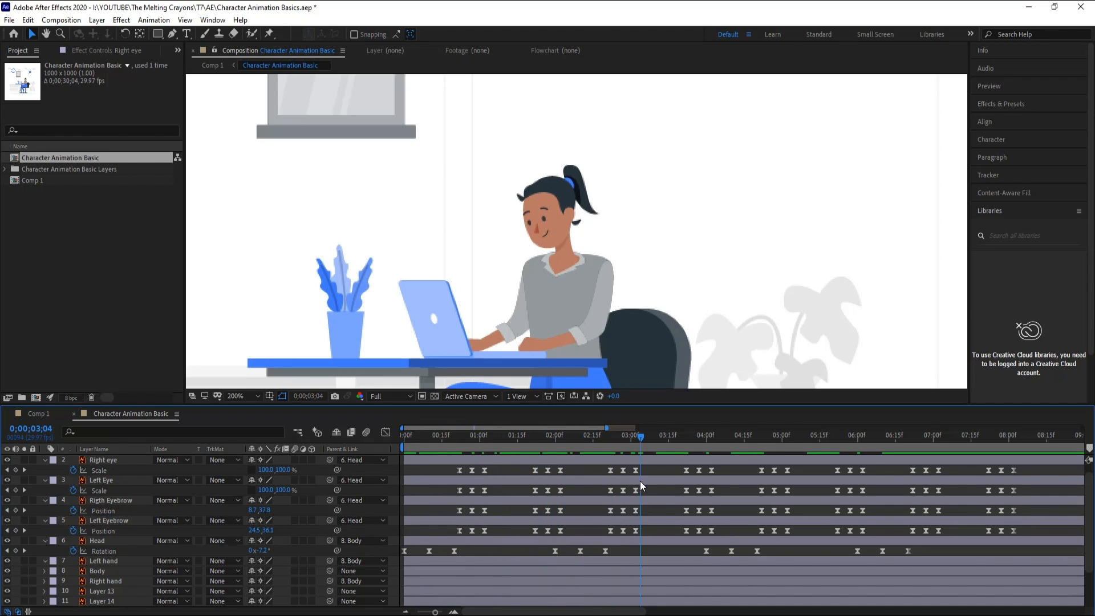
Step: Shift the second, third and fourth Head Rotation keyframe groups to start with the second, fourth and sixth blinks
drag(616, 549, 535, 556)
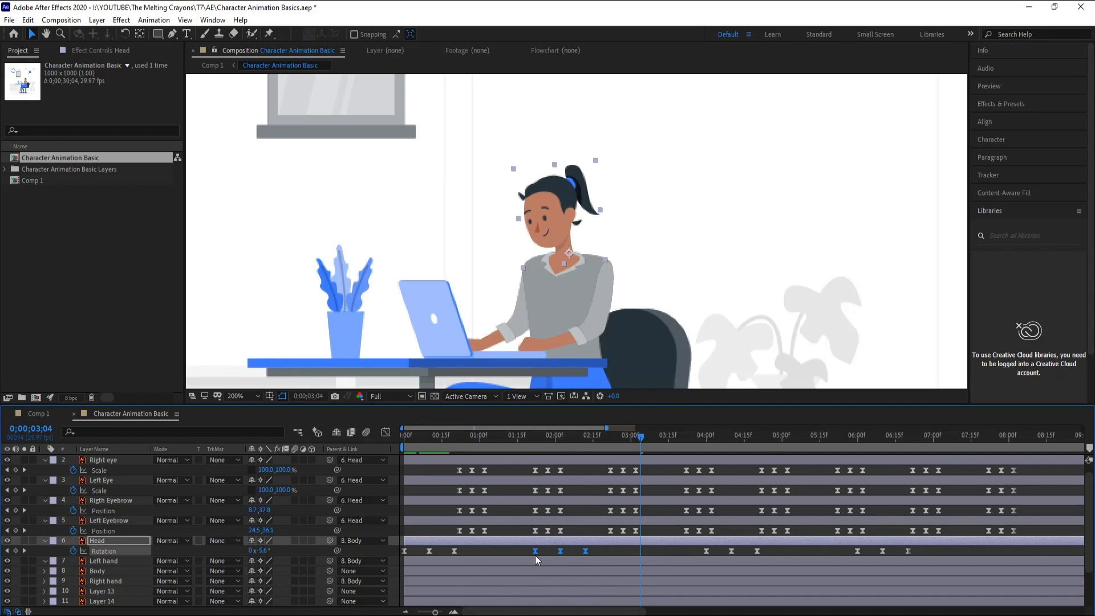
drag(777, 553, 687, 554)
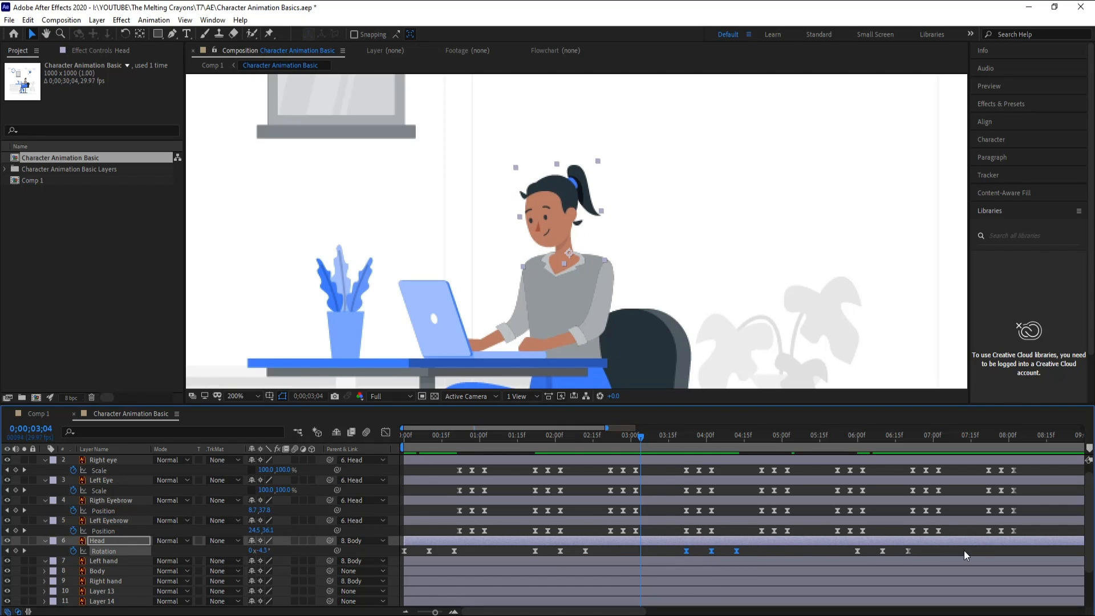
drag(931, 556, 838, 556)
Step: Copy the last group of Head Rotation keyframes and paste it at the eighth blink, at 0;00;07;22
key(ctrl+c)
key(ctrl+v)
click(988, 437)
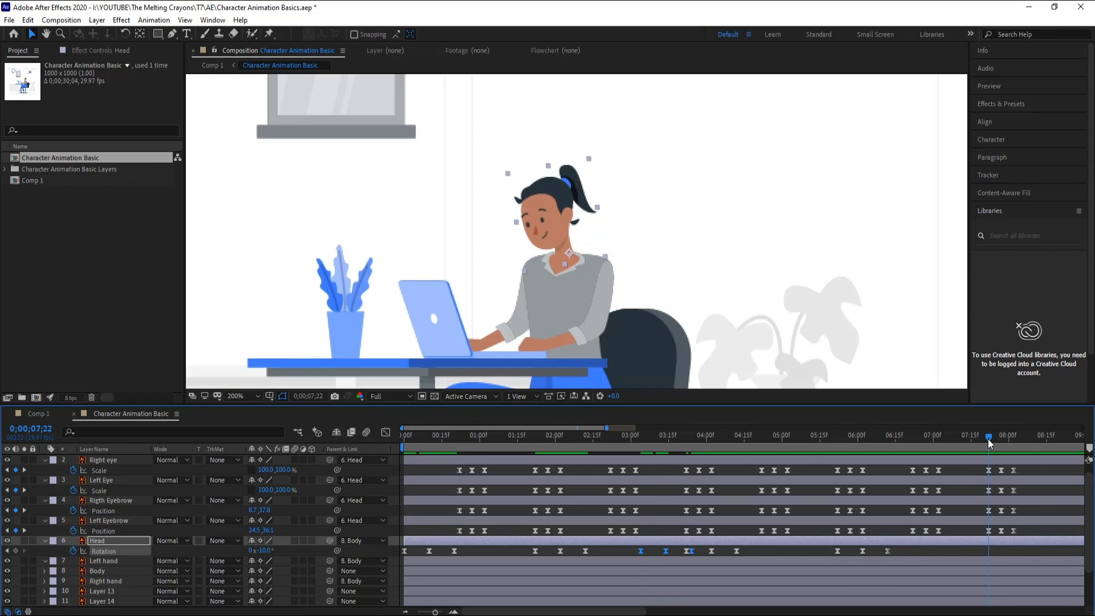
key(ctrl+v)
Step: Preview the aligned head rotation and blinks from the start of the composition
key(Home)
key(space)
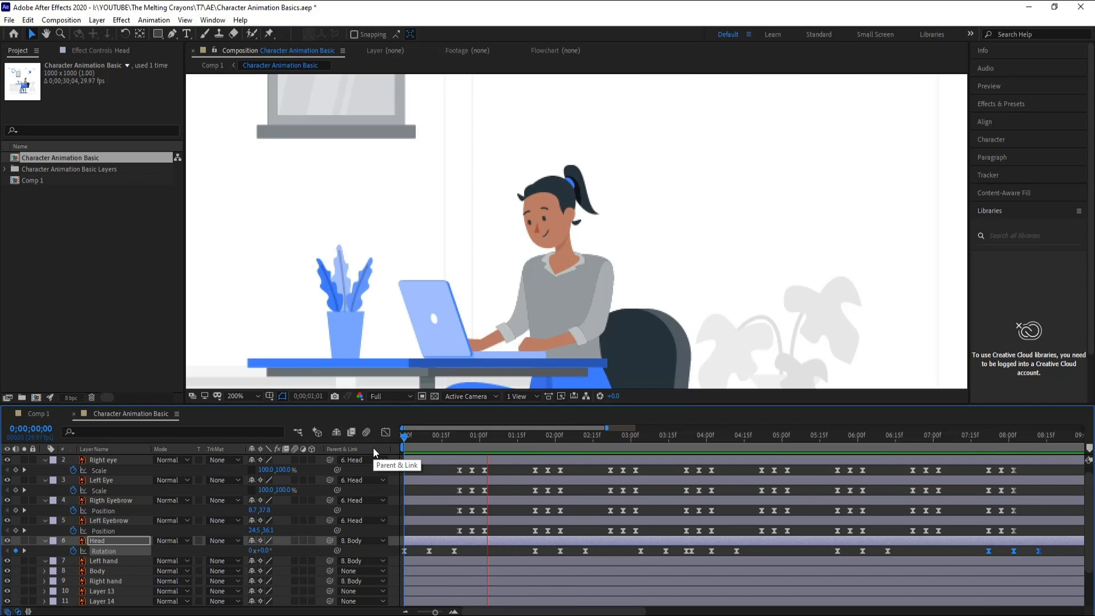
key(space)
Step: Delete all Head Rotation keyframes from 0;00;00;20 onward
drag(406, 446, 455, 463)
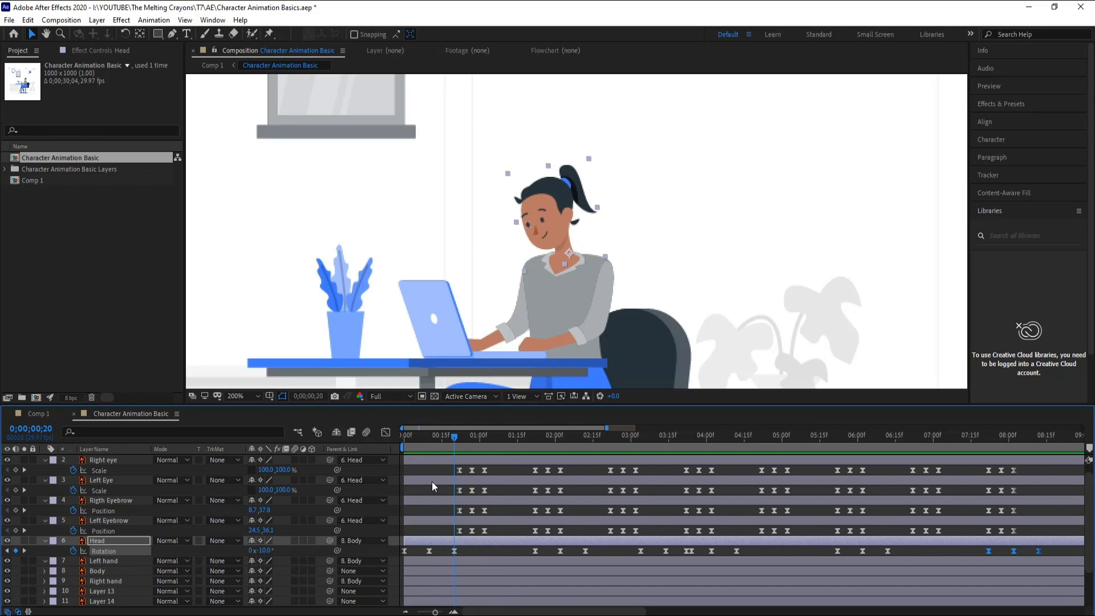
drag(1057, 549, 444, 559)
key(Delete)
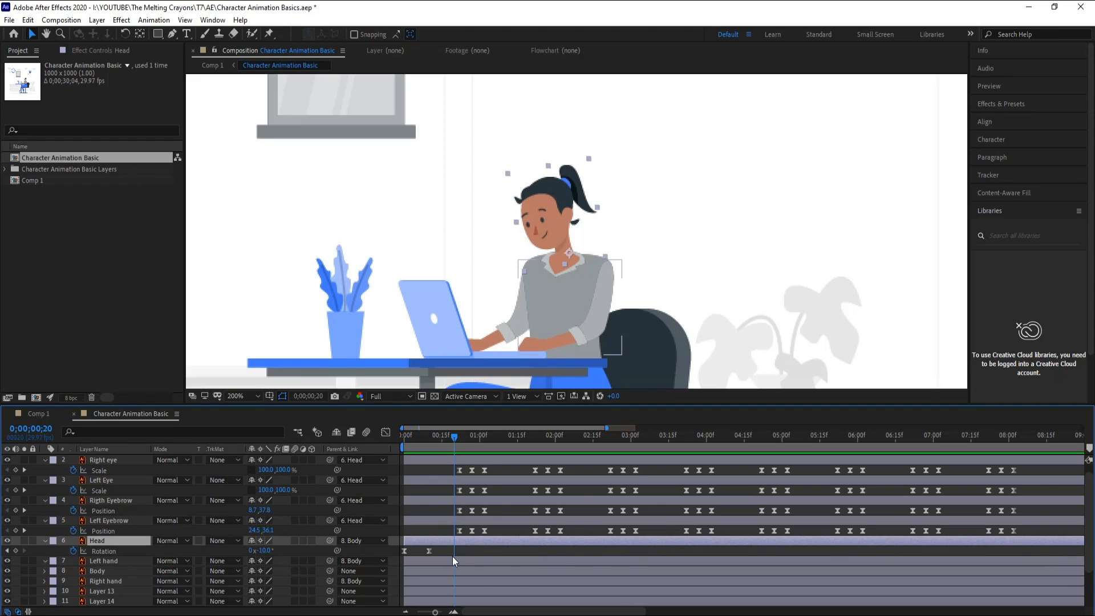
Step: Set the Head layer's Rotation to 0° at 0;00;00;20
click(405, 446)
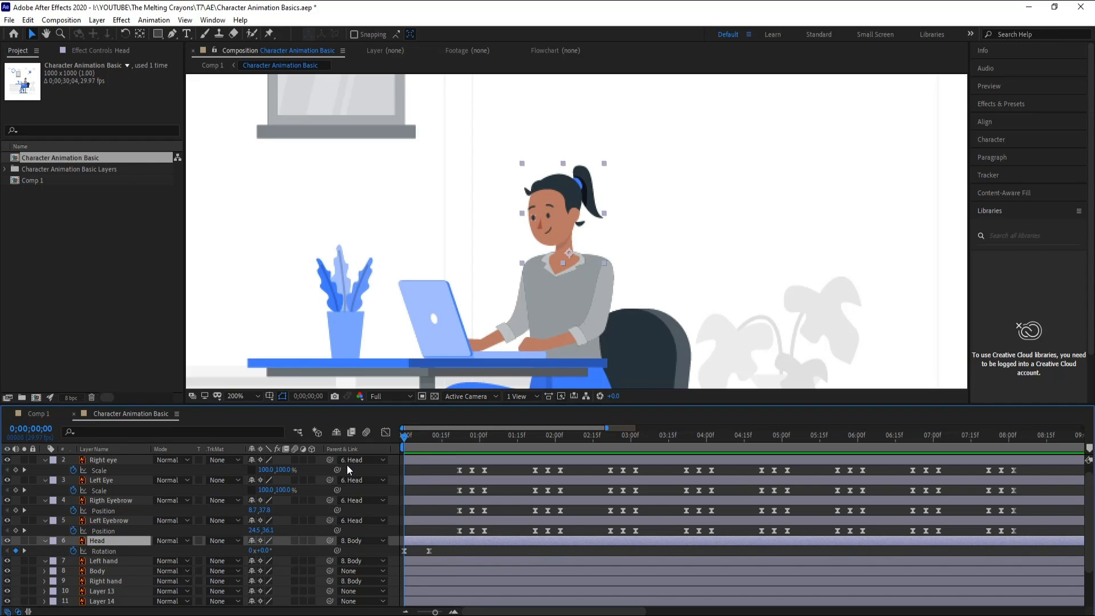
key(space)
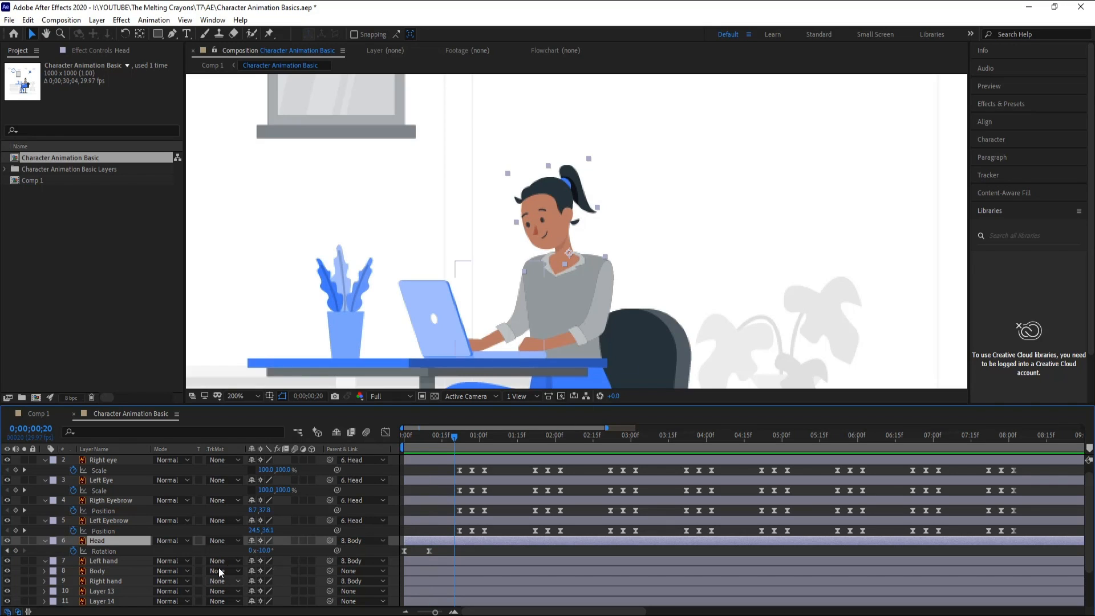
click(264, 551)
text(0)
key(Return)
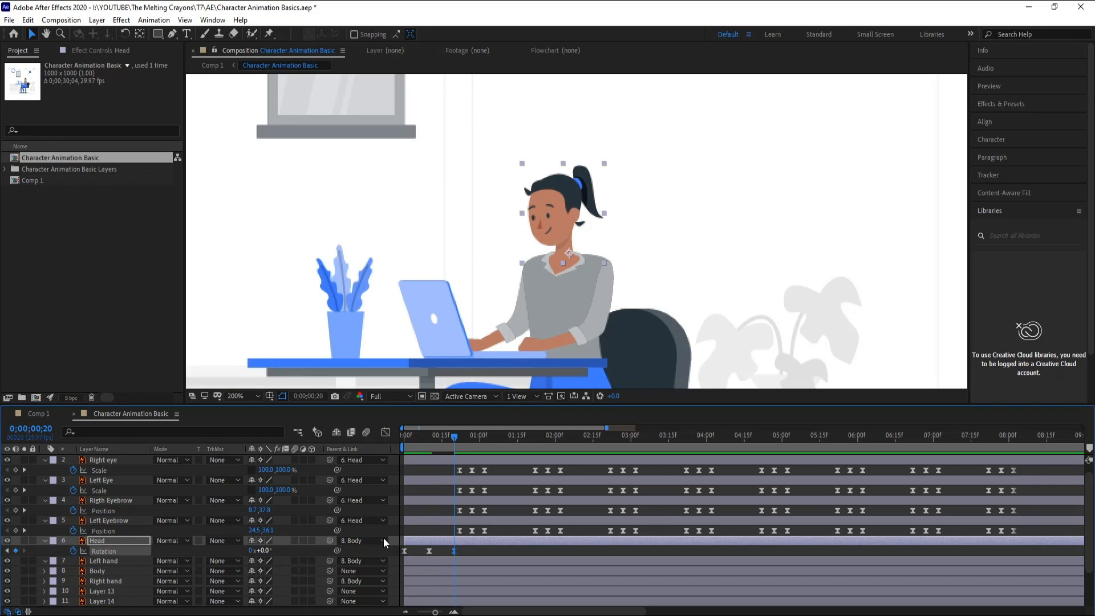
click(478, 554)
Step: Copy the three Head Rotation keyframes and paste them at the starts of the second, fourth, sixth and eighth blinks
drag(416, 444, 534, 465)
drag(481, 540, 403, 552)
key(ctrl+c)
key(ctrl+v)
drag(535, 438, 836, 475)
key(ctrl+v)
key(ctrl+v)
drag(840, 436, 990, 451)
key(ctrl+v)
Step: Preview the head and blink animation from the start, scrub through it to 0;00;03;06, and deselect the Rotation keyframes
key(Home)
key(space)
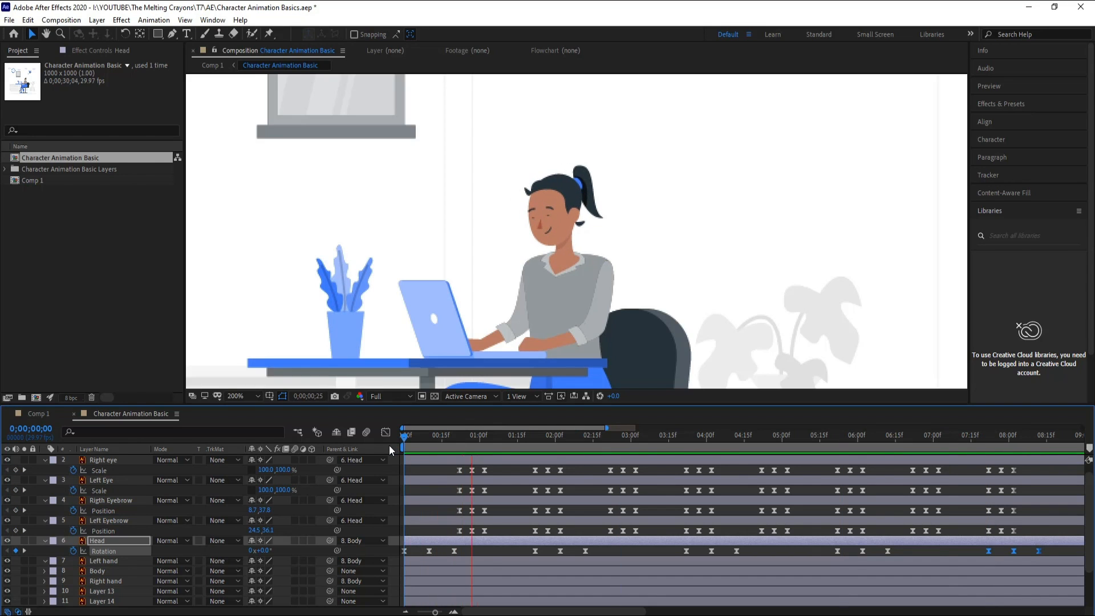
drag(518, 437, 485, 439)
drag(475, 437, 441, 450)
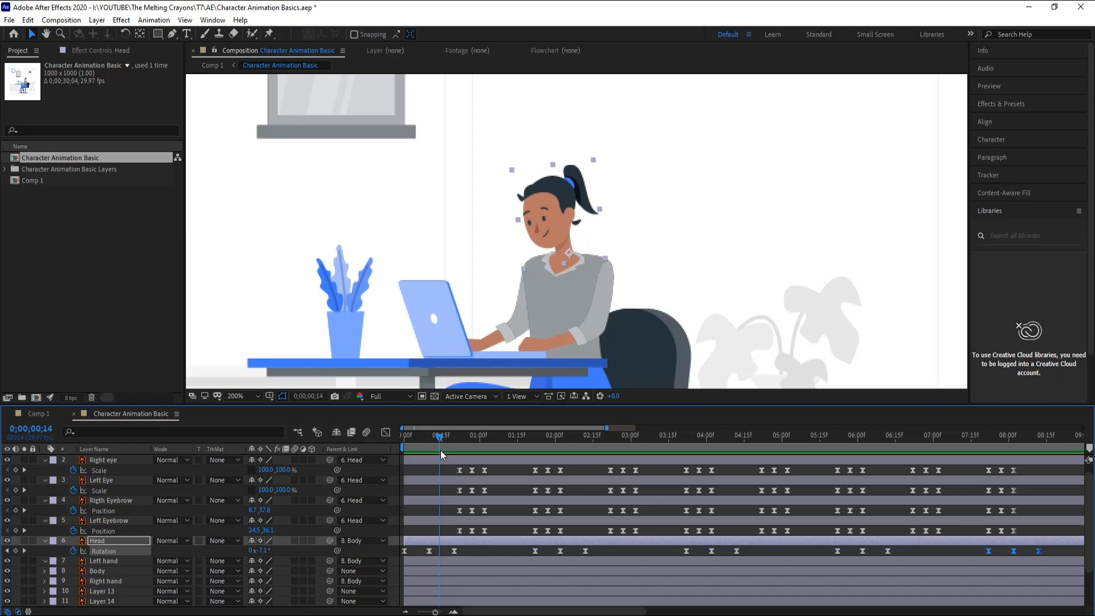
drag(440, 450, 508, 465)
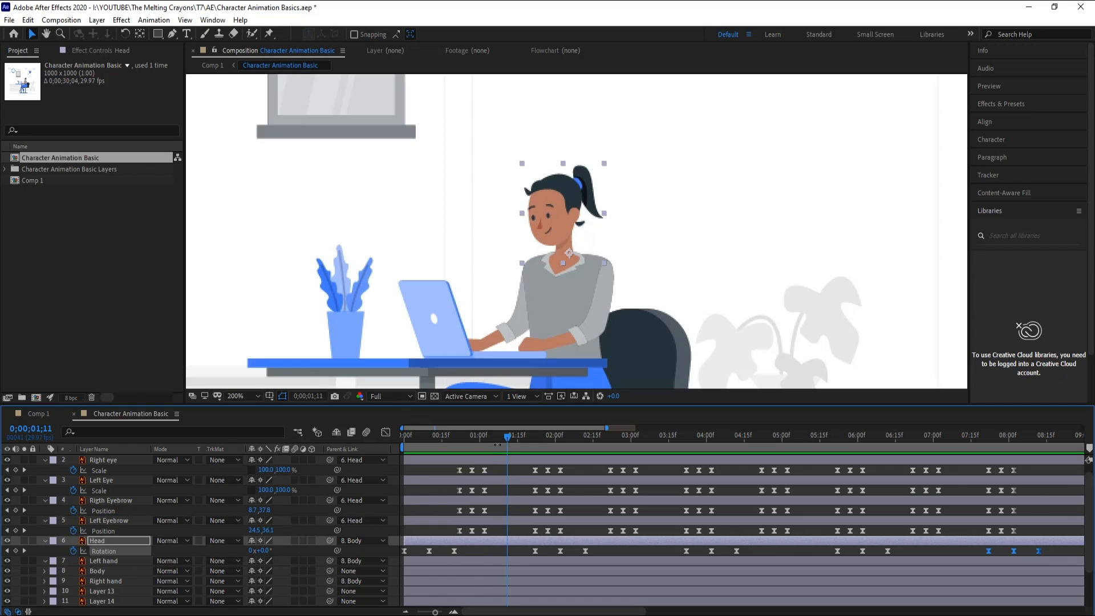
drag(496, 441, 646, 535)
click(600, 549)
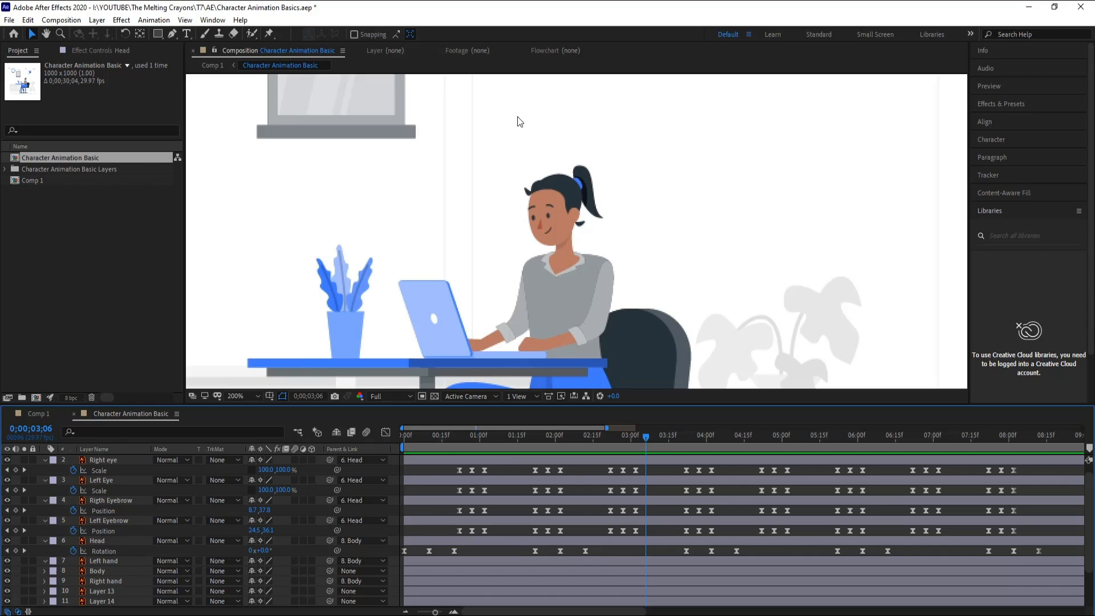
Step: Try rotating the Left hand layer to 19° at 0;00;00;10, undo the rotation and deselect the layer
scroll(517, 171, down, 2)
key(h)
drag(455, 242, 466, 221)
key(v)
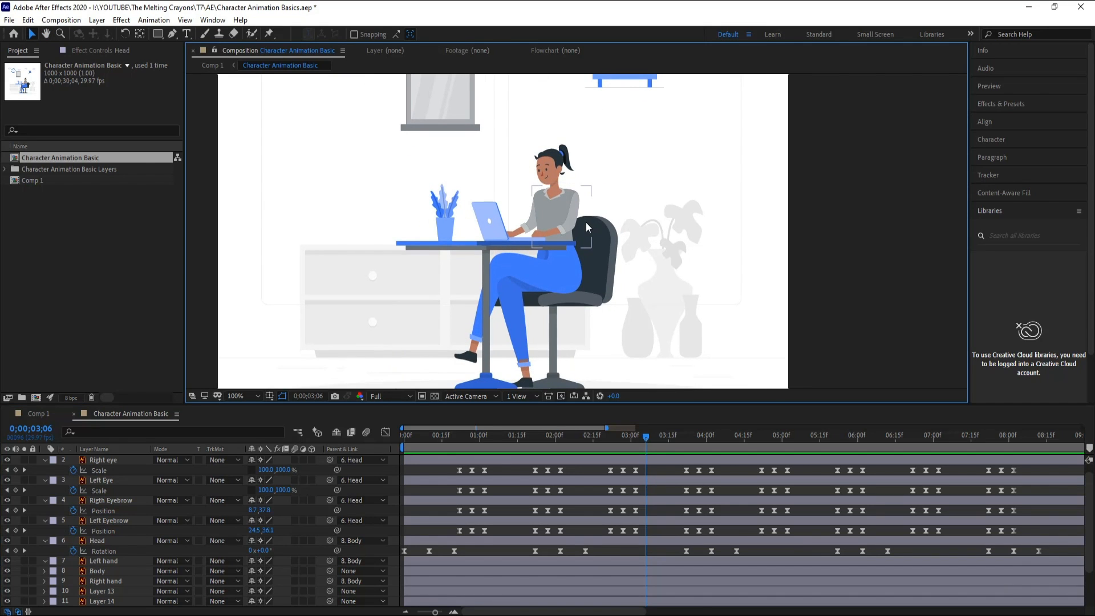
click(555, 244)
click(116, 564)
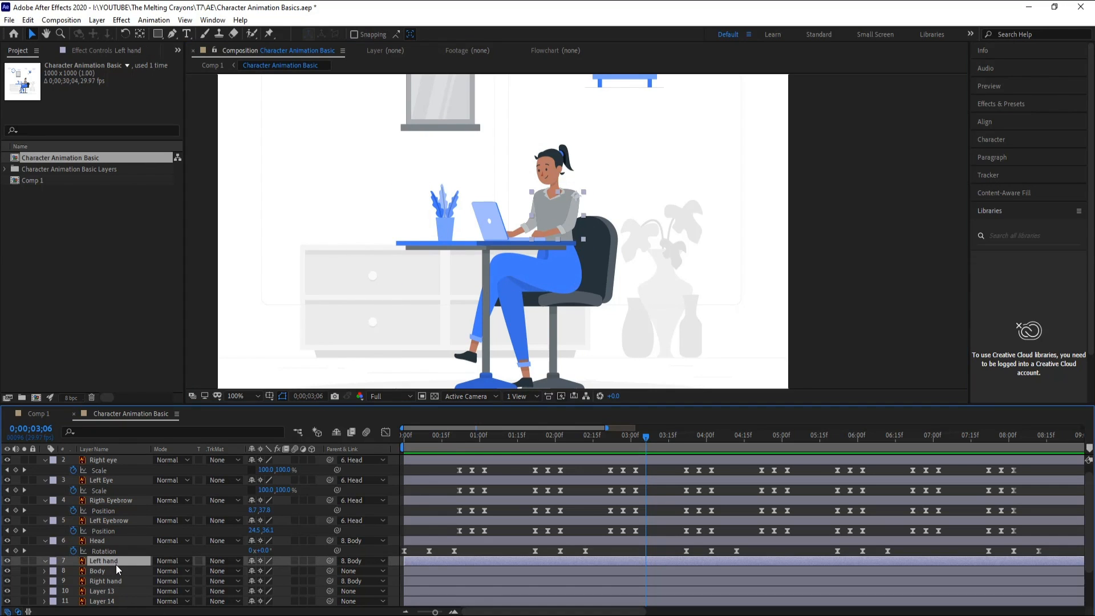
key(r)
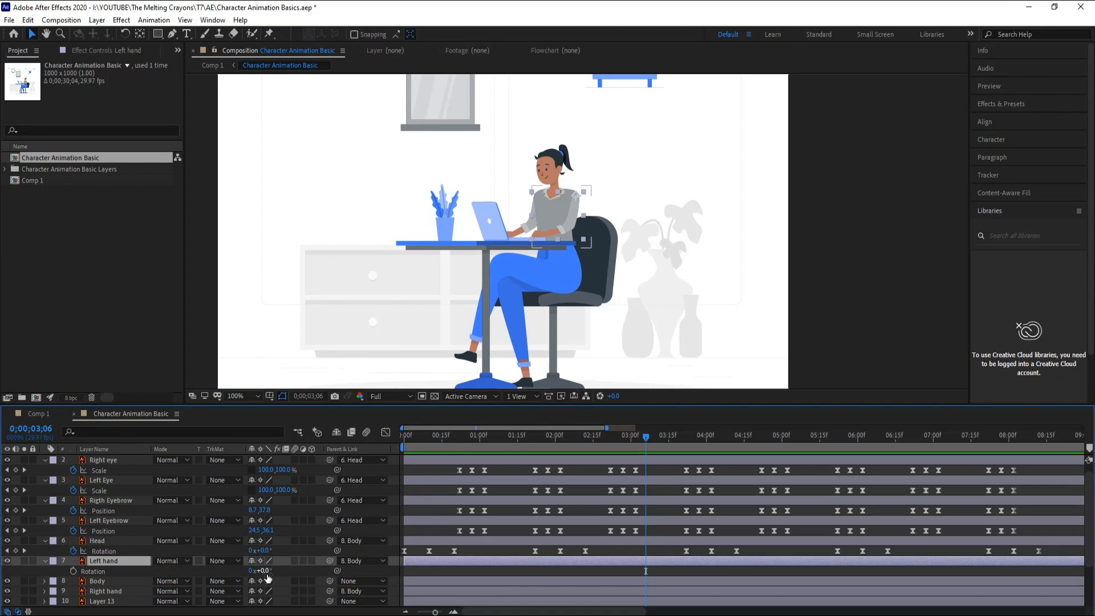
drag(264, 570, 275, 571)
key(ctrl+z)
click(424, 438)
key(Page_Down)
key(Page_Down)
drag(266, 570, 285, 571)
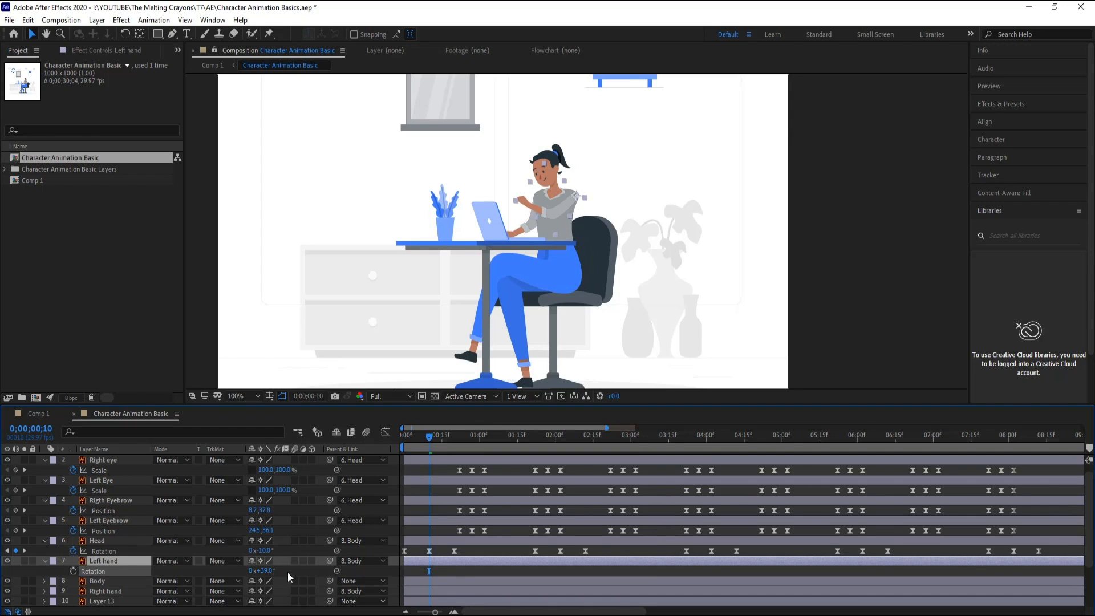
key(ctrl+z)
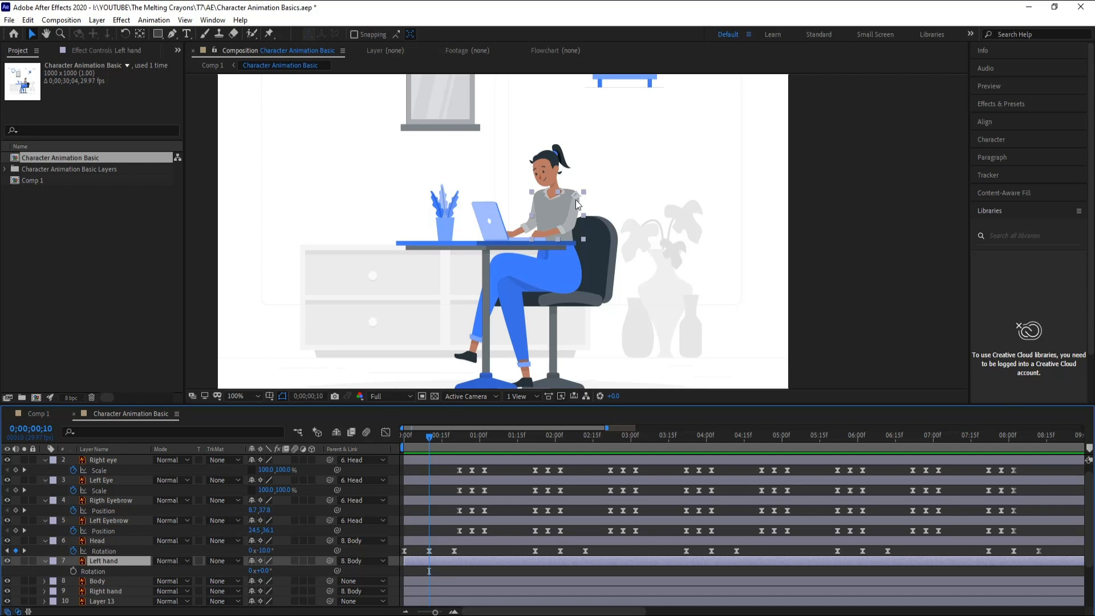
click(894, 237)
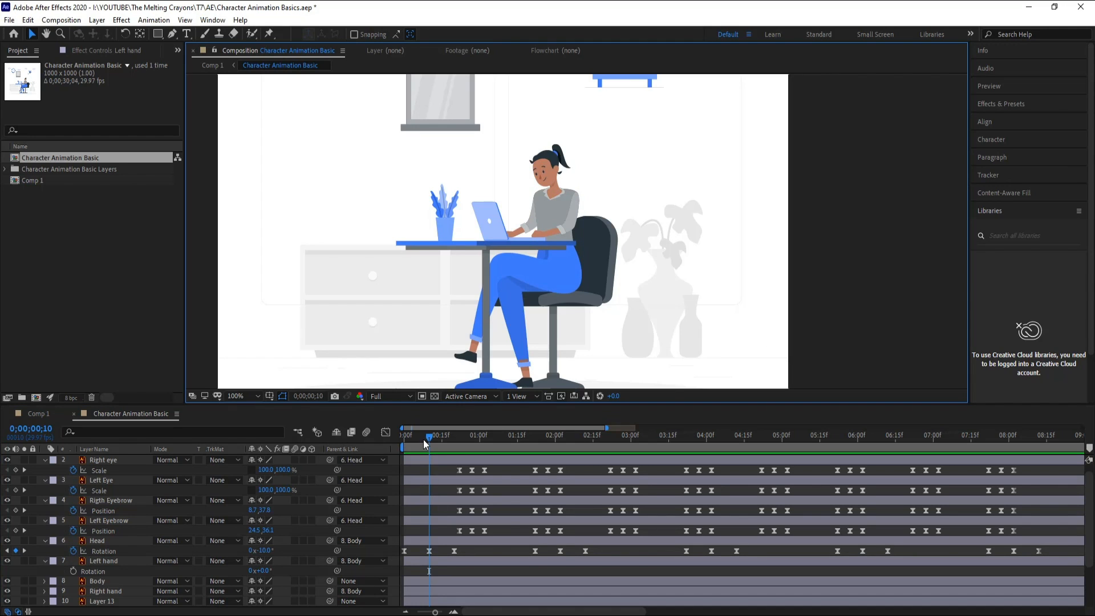
Step: Return to 0;00;00;00, find the CC Bend It effect and apply it to the Left hand layer
drag(423, 439, 394, 447)
click(429, 572)
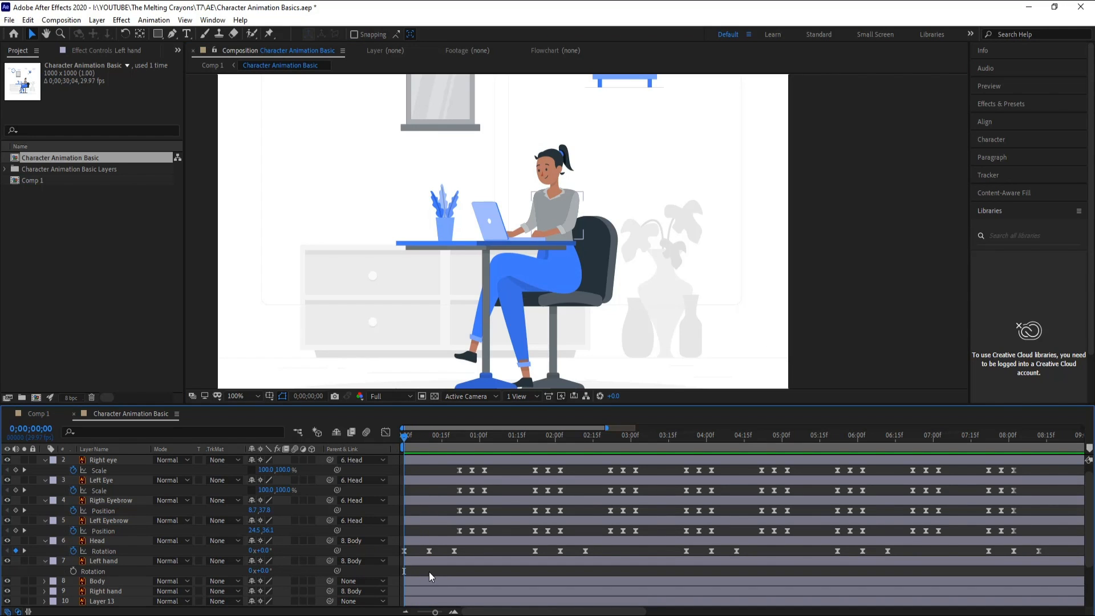
click(434, 561)
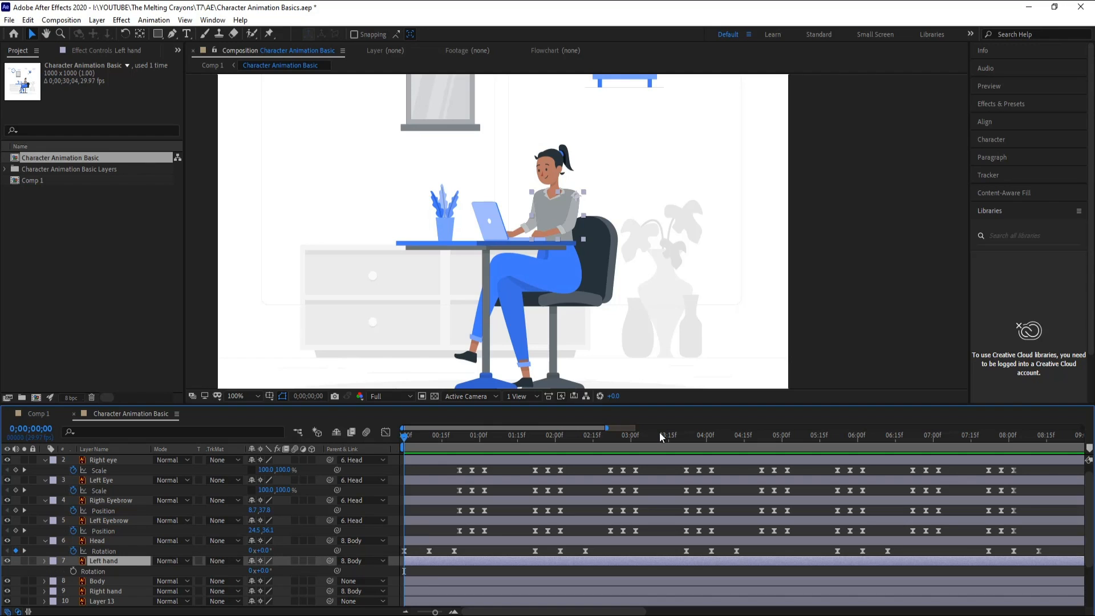
click(45, 562)
click(1002, 104)
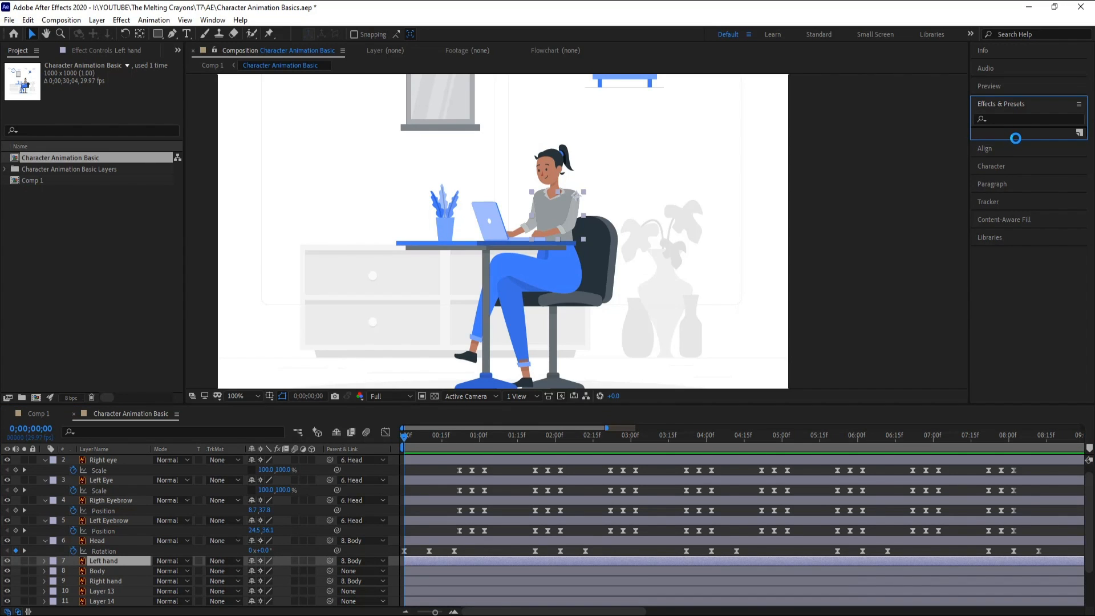
click(1020, 119)
text(cc bend)
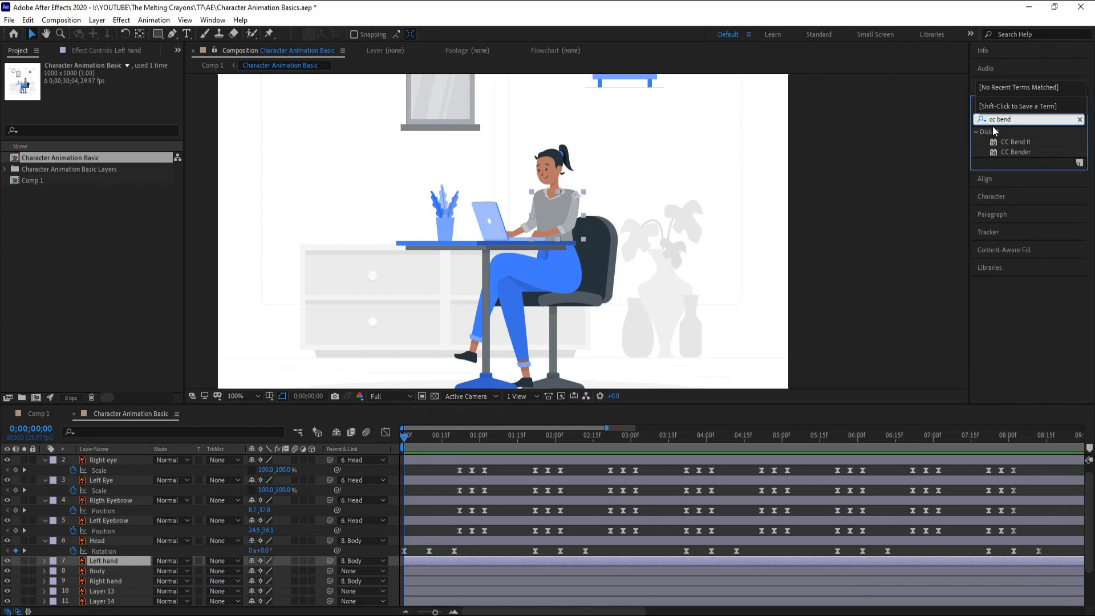
drag(1013, 141, 424, 559)
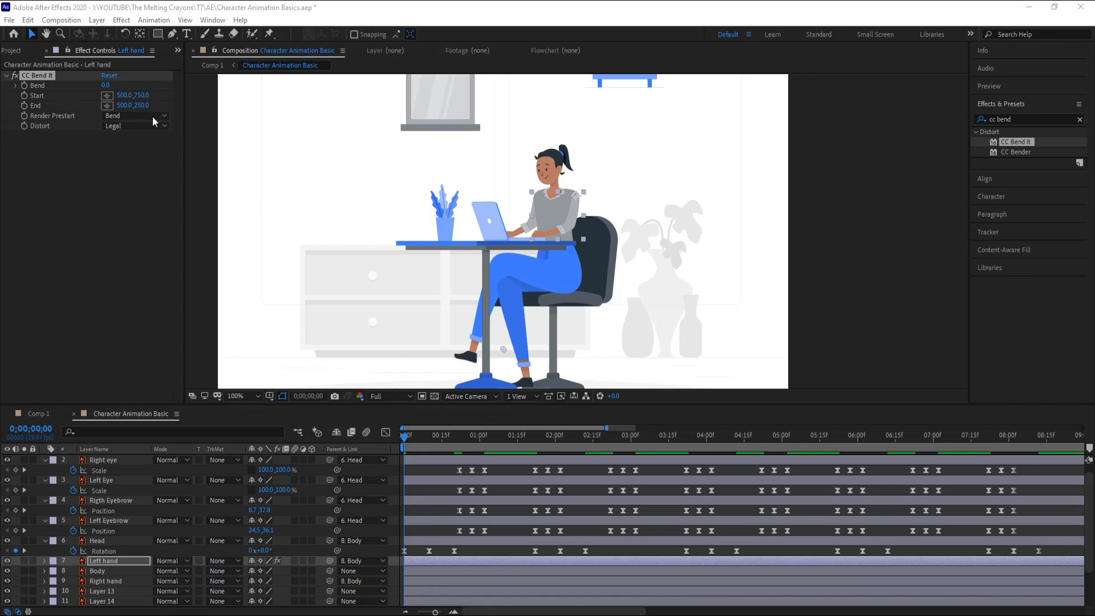
Step: Place the CC Bend It Start point on the shoulder at 628, 490 and its End point below the hand at 513, 599
click(110, 97)
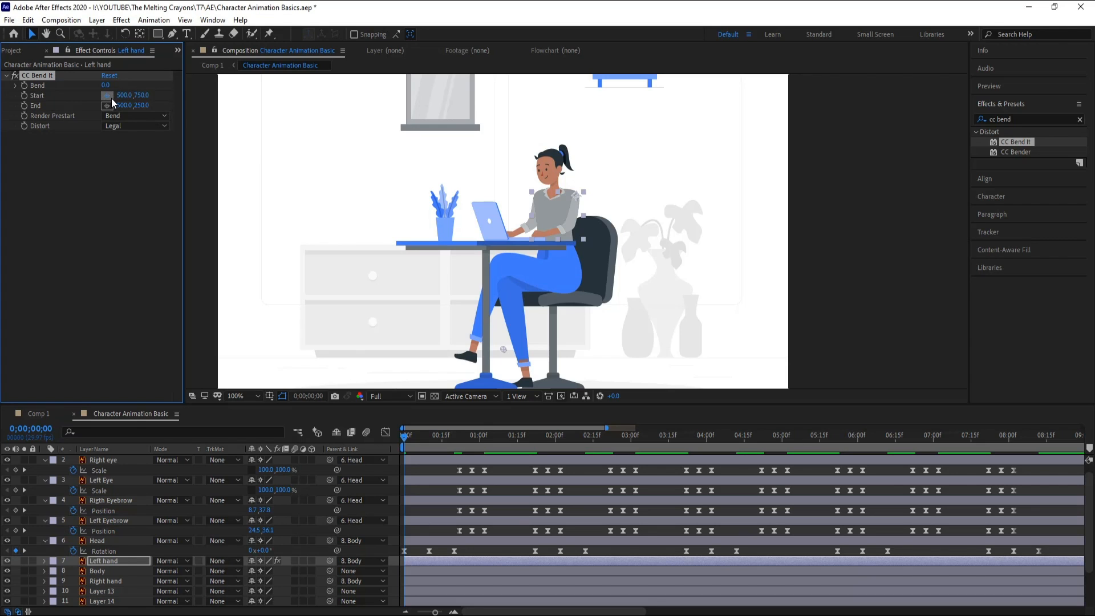
click(577, 195)
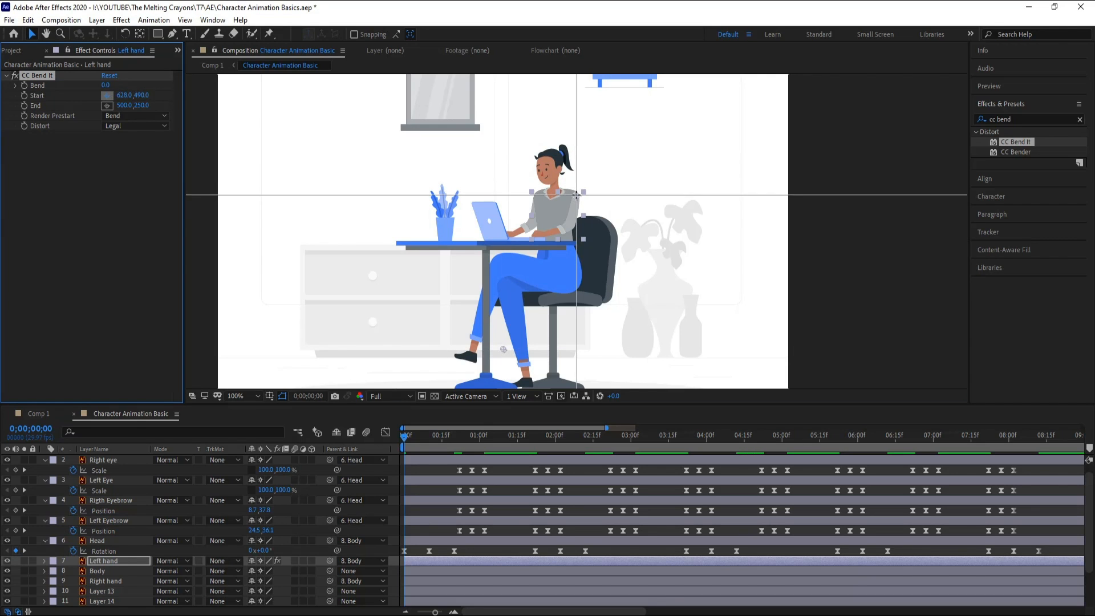
click(107, 105)
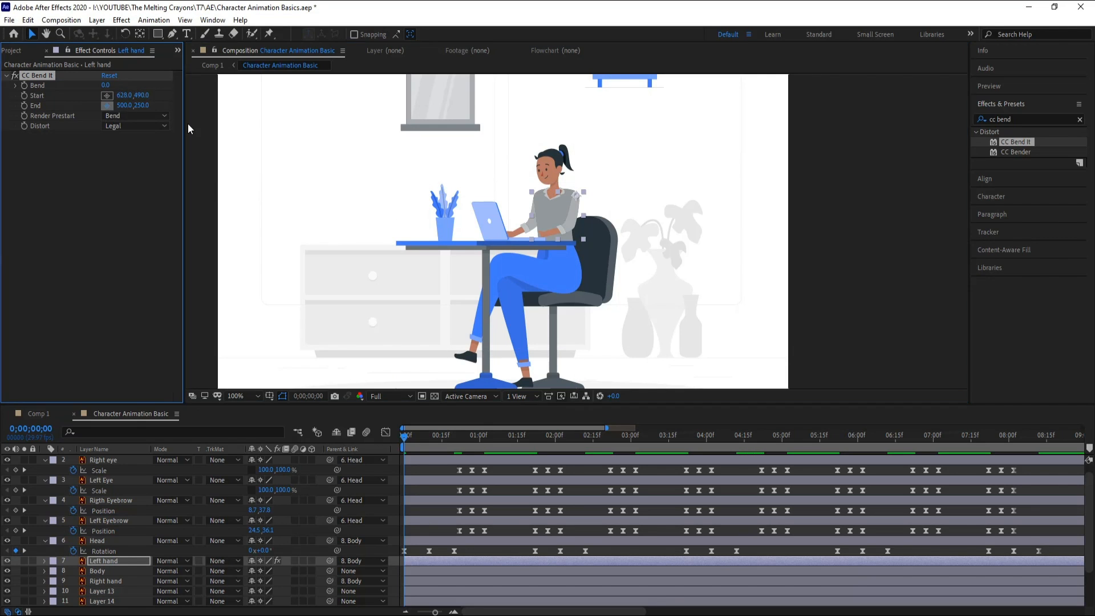
click(526, 247)
drag(525, 248, 538, 246)
drag(591, 216, 583, 229)
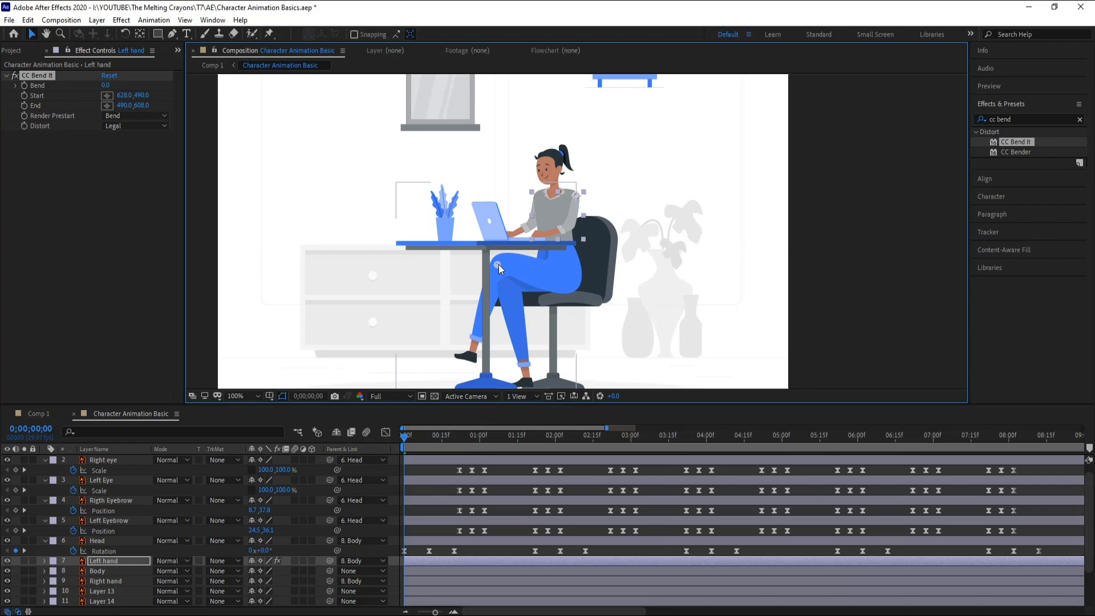
drag(527, 263, 515, 254)
drag(525, 227, 522, 254)
Step: Keyframe the Left hand's Bend at 0 on 0;00;00;00 and set it to 17 at 0;00;00;10
click(25, 87)
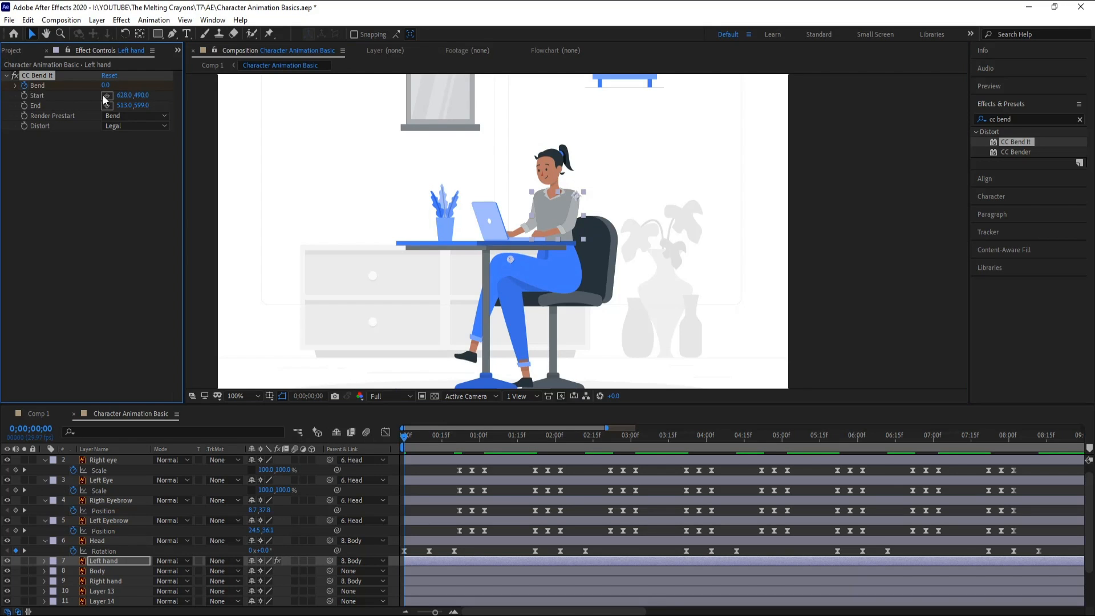
key(u)
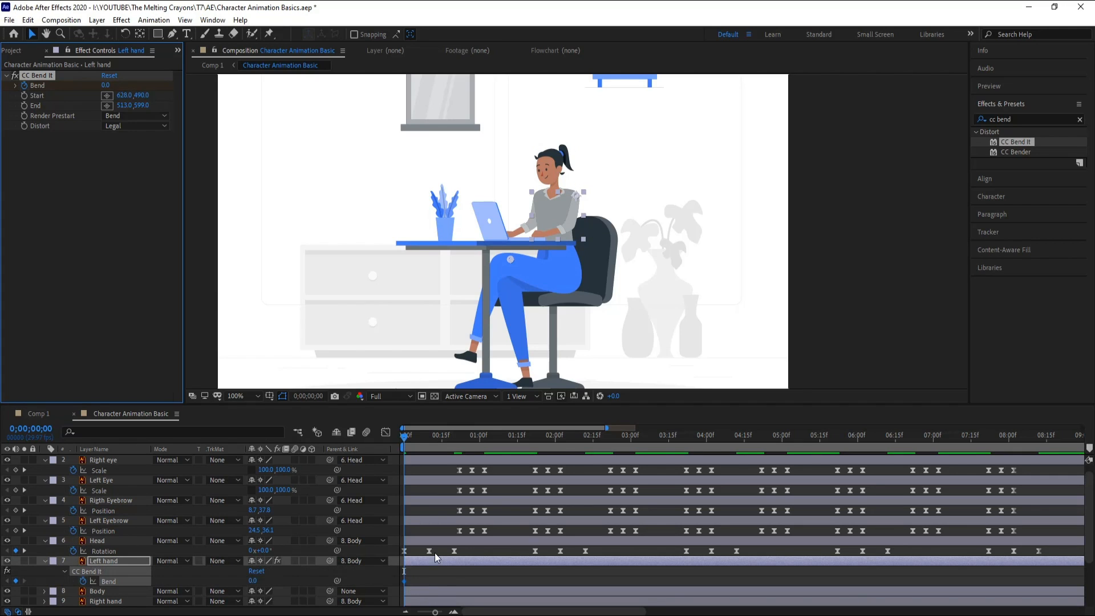
key(k)
drag(106, 85, 117, 86)
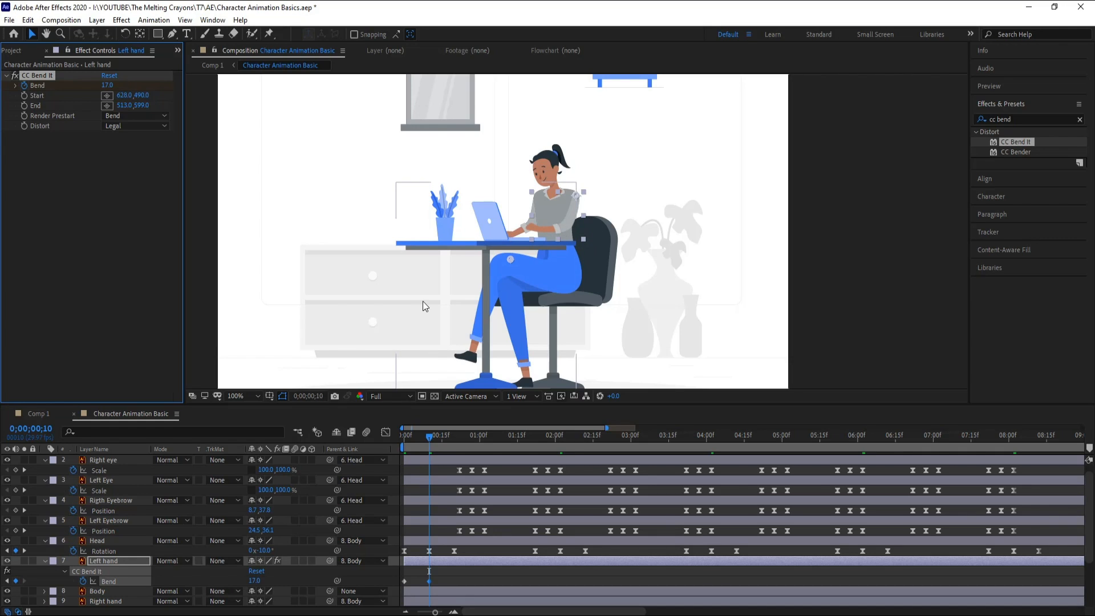
Step: Copy the first Bend keyframe of the Left hand and paste it at 0;00;00;20
key(shift+Page_Down)
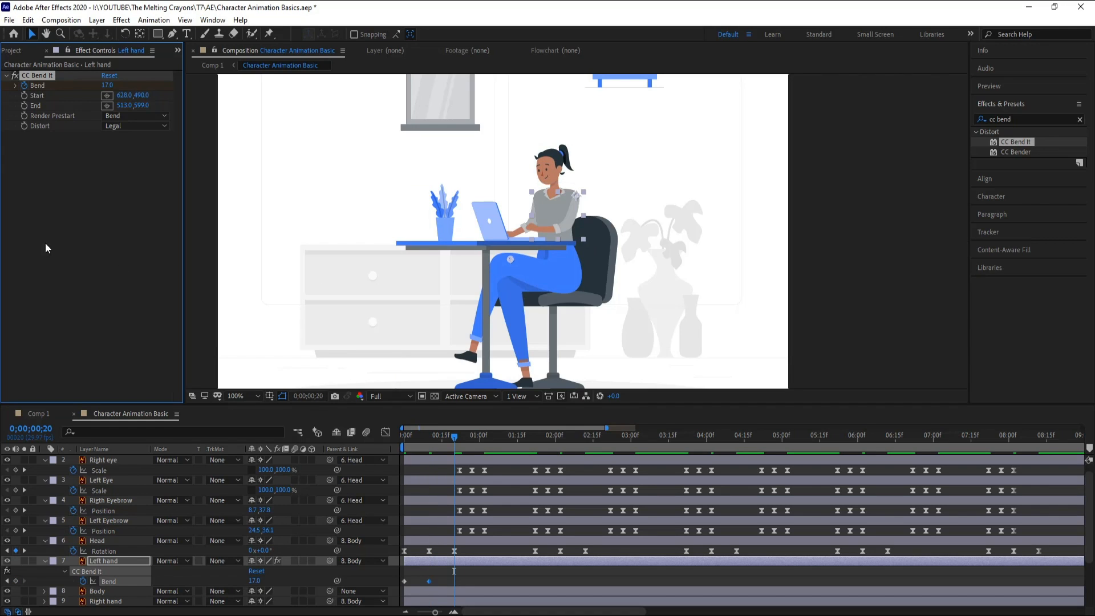
click(405, 581)
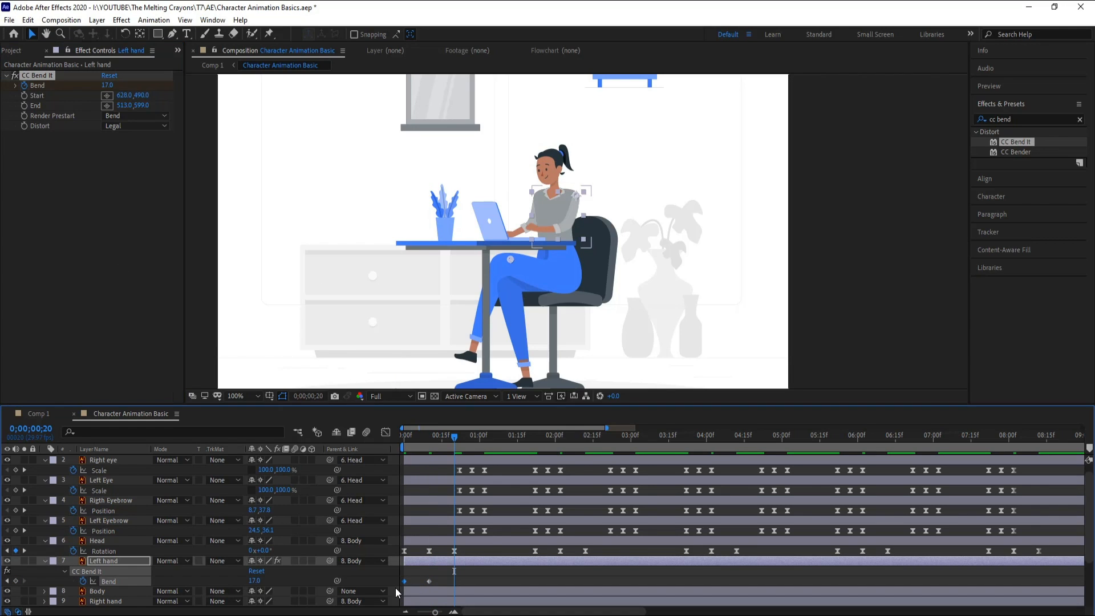
key(ctrl+v)
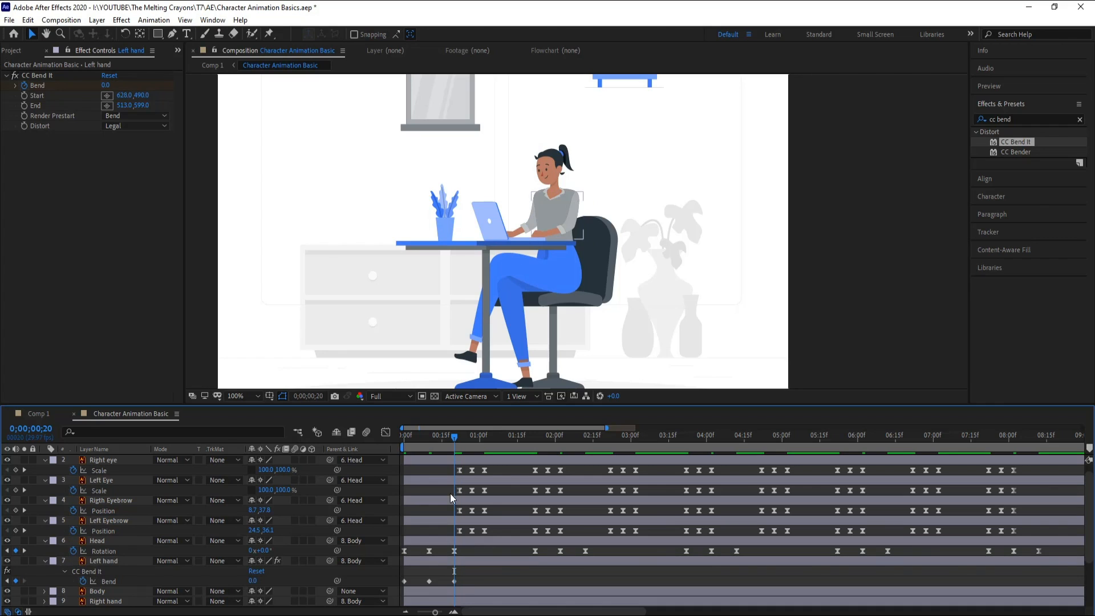
Step: Apply Easy Ease to all three Bend keyframes on the Left hand layer
drag(434, 439, 453, 460)
drag(401, 577, 454, 590)
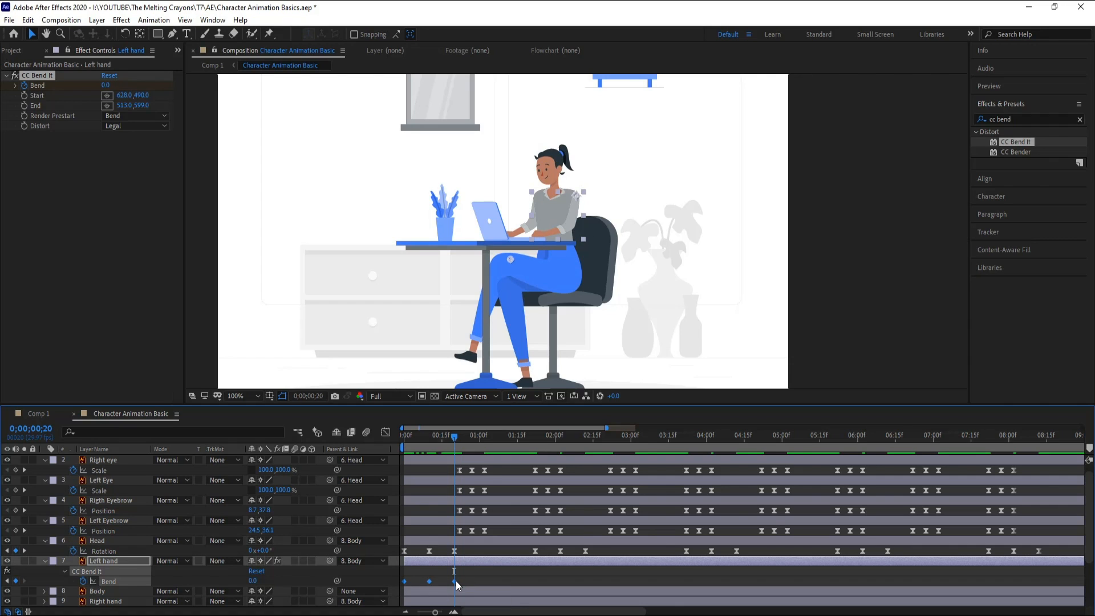
right_click(455, 581)
mouse_move(515, 572)
click(706, 498)
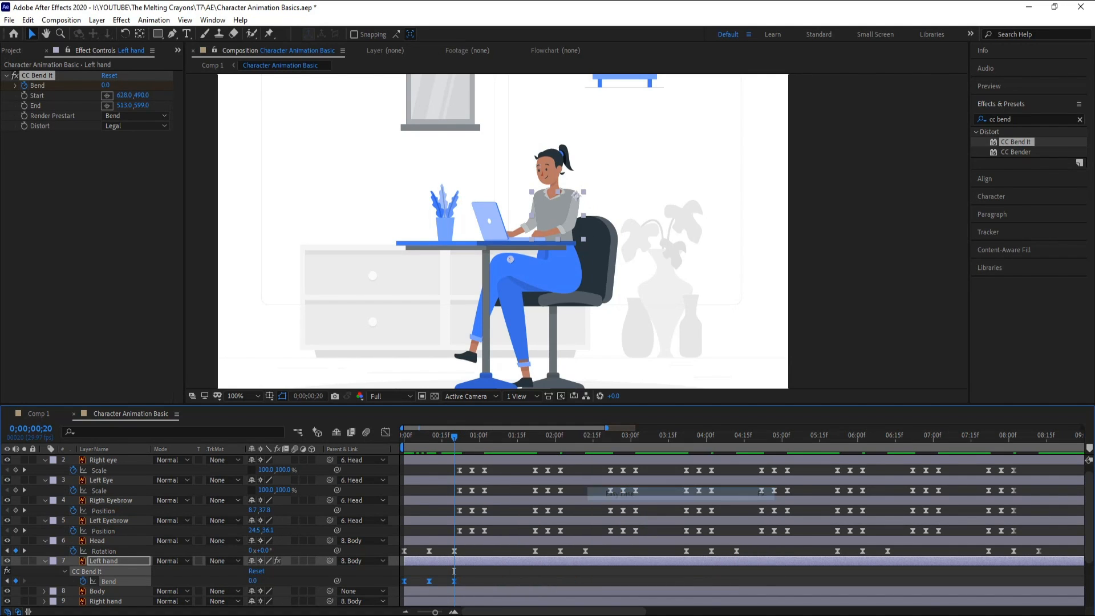
Step: Add the expression loopOutDuration(type = "cycle", duration = 0) to the Left hand's Bend property
drag(416, 434, 374, 437)
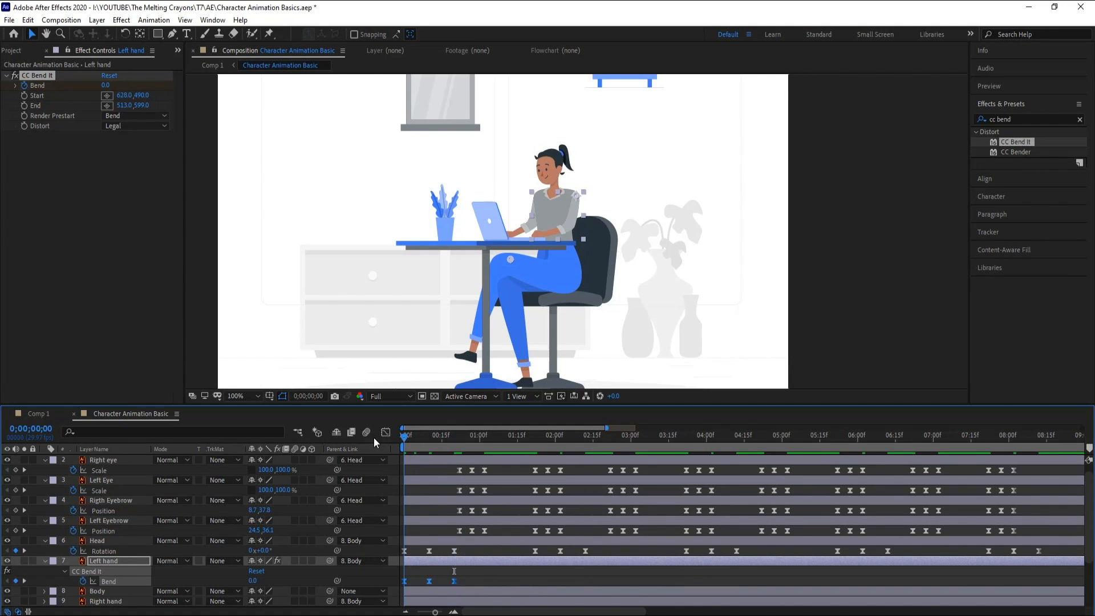
scroll(405, 552, down, 3)
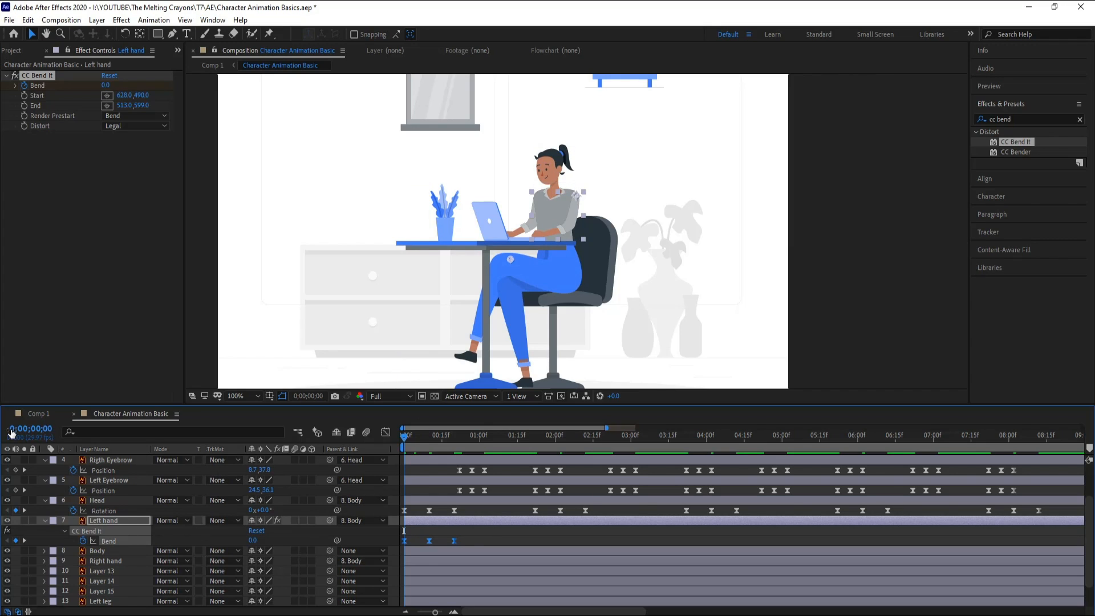
alt+click(82, 541)
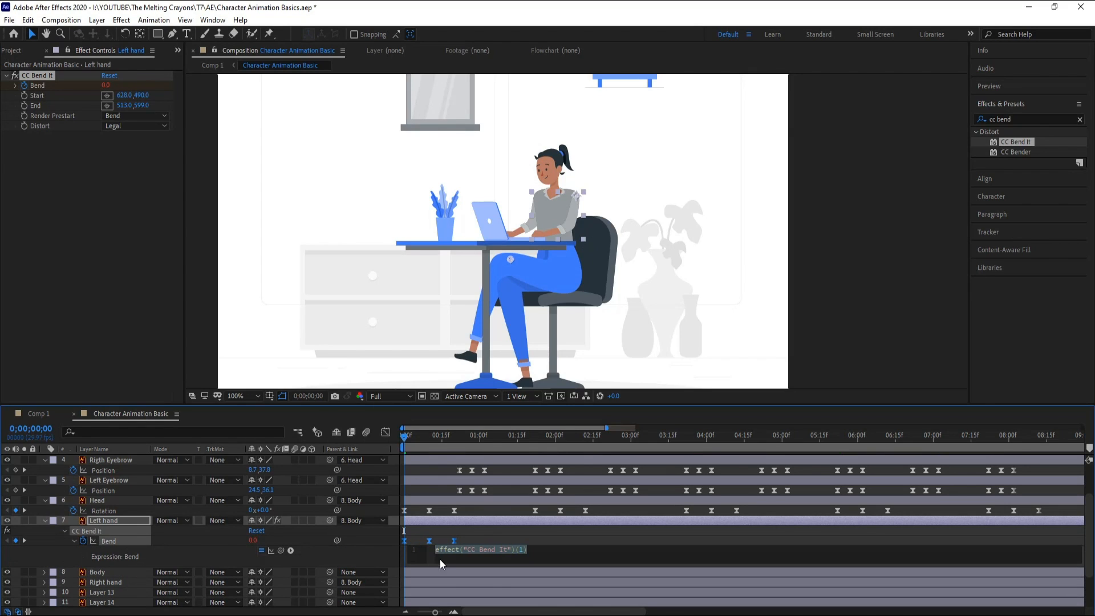
click(291, 551)
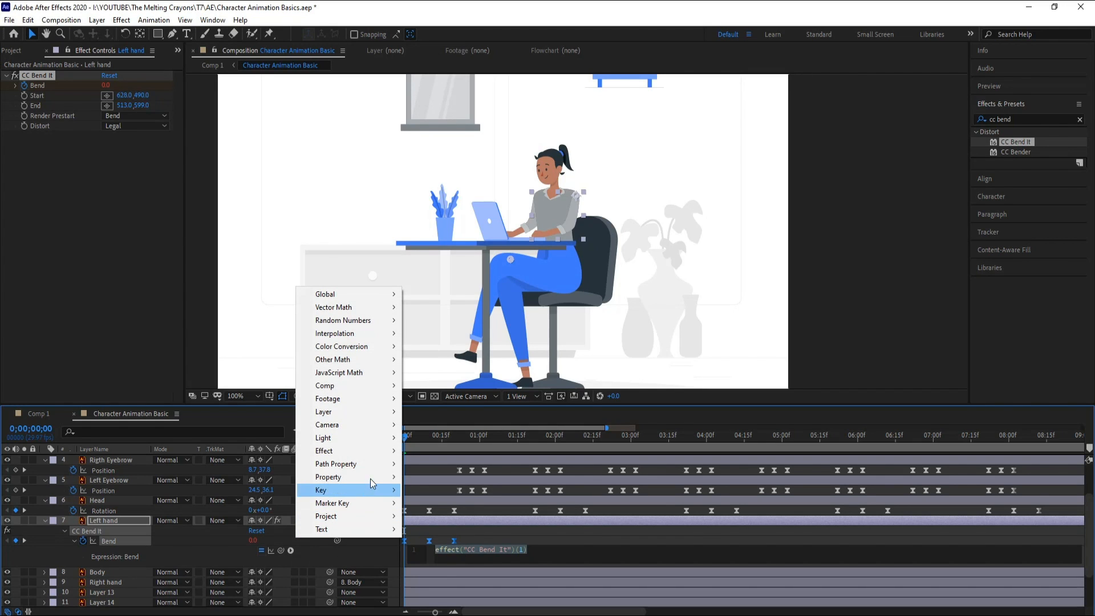
mouse_move(391, 480)
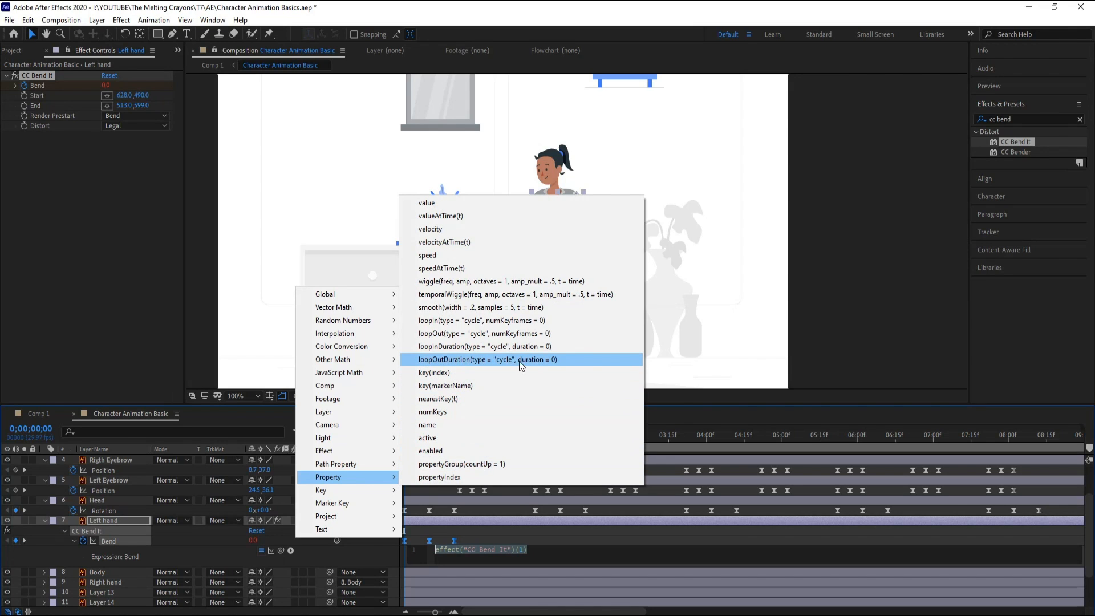
click(534, 359)
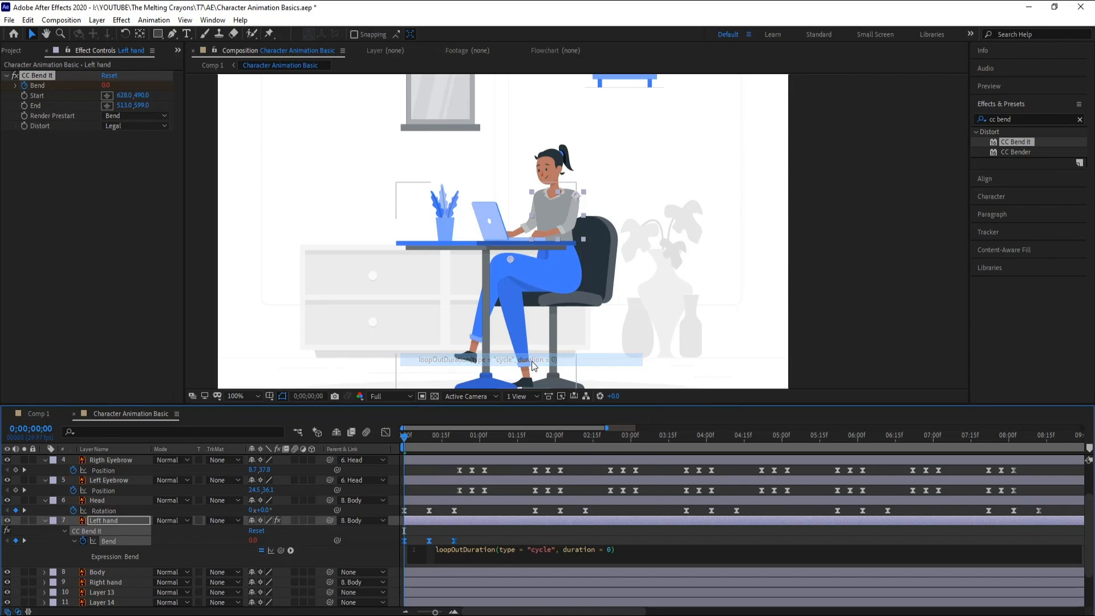
click(450, 575)
Step: Preview the looping hand motion and stretch the three Bend keyframes proportionally so the middle one falls at about 0;00;00;20
key(space)
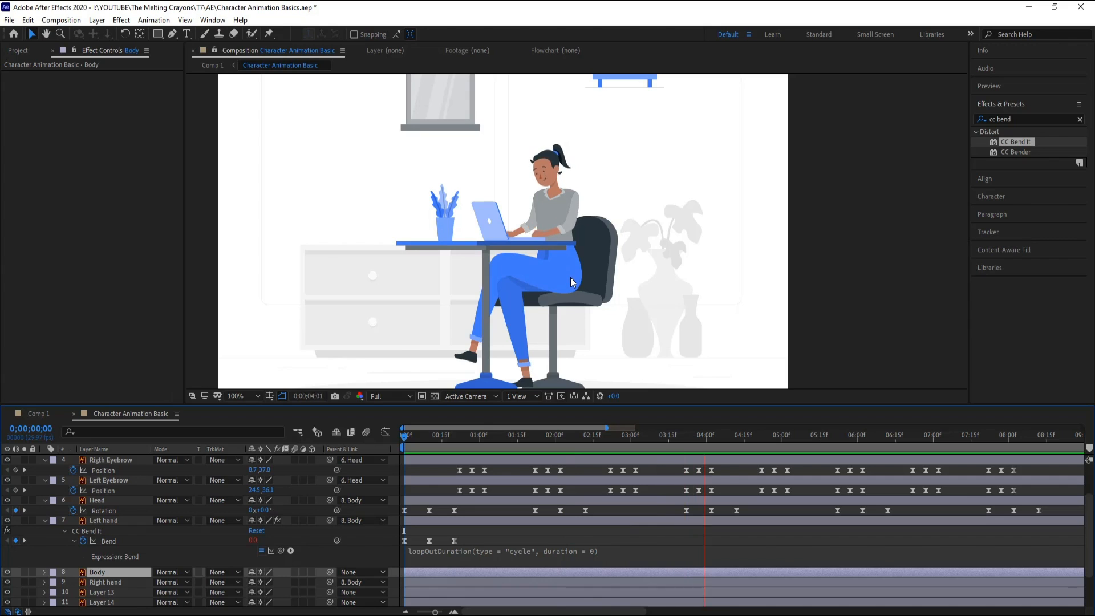
key(space)
drag(447, 436, 453, 441)
drag(467, 536, 380, 543)
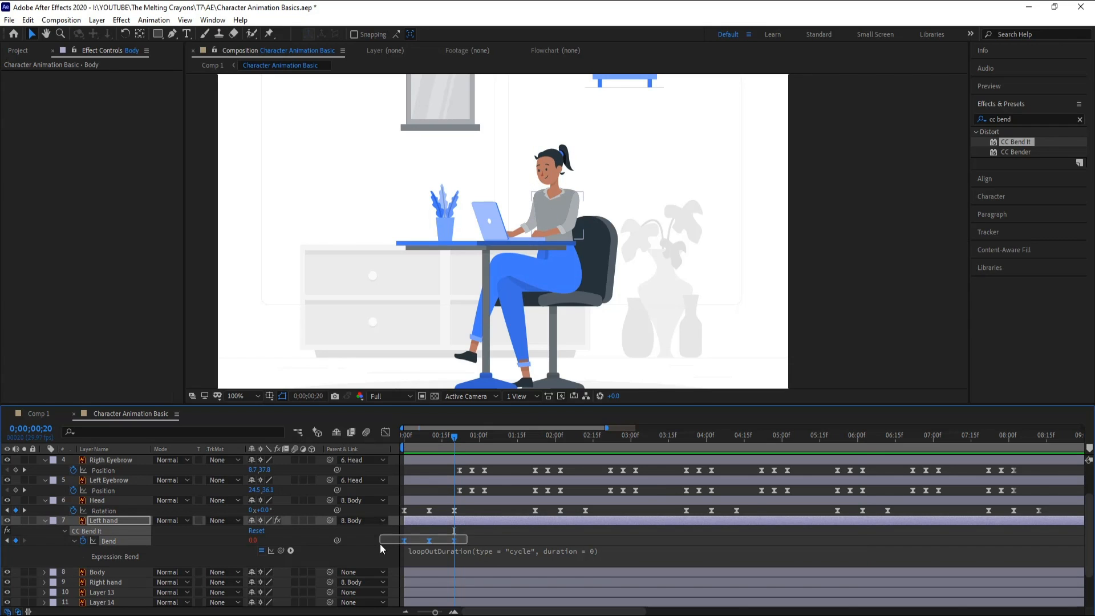
alt+drag(455, 541, 504, 546)
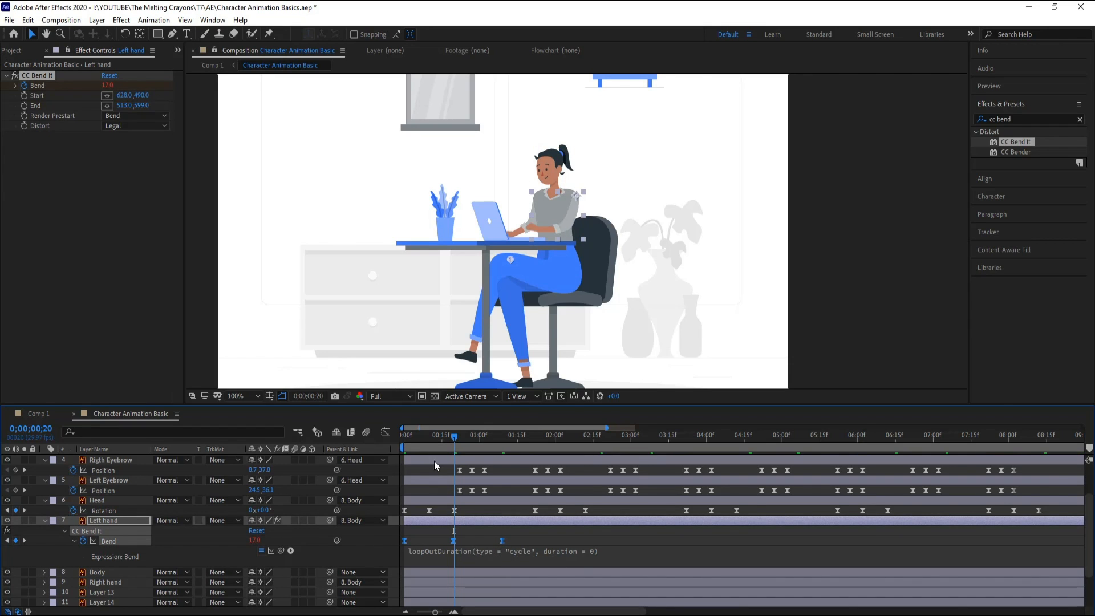
Step: Preview the slowed hand loop and compress the three Bend keyframes proportionally so the last falls at about 0;00;00;27
key(space)
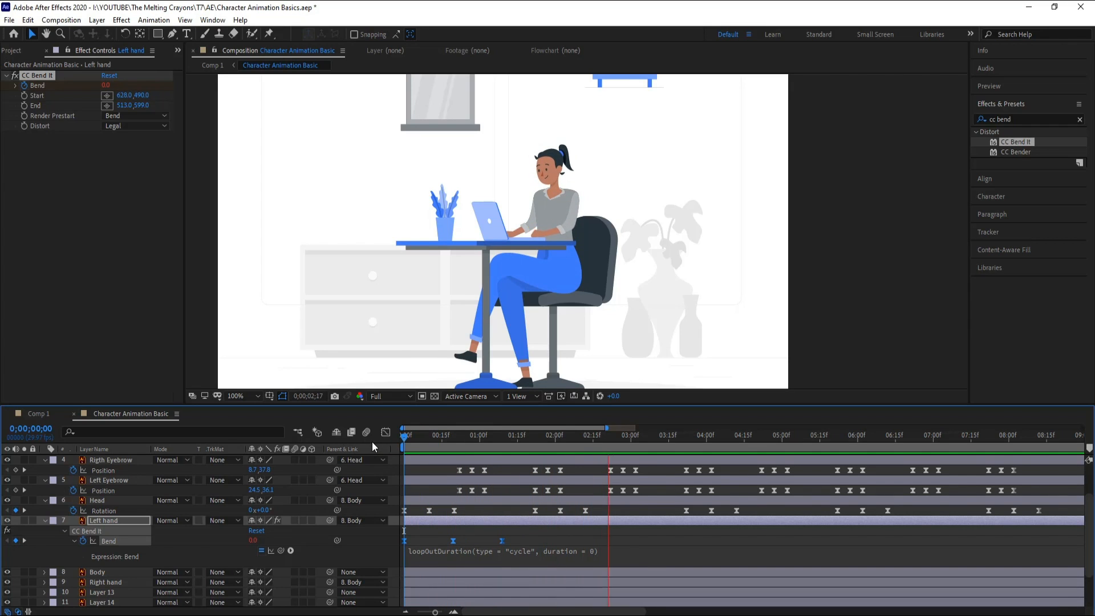
key(space)
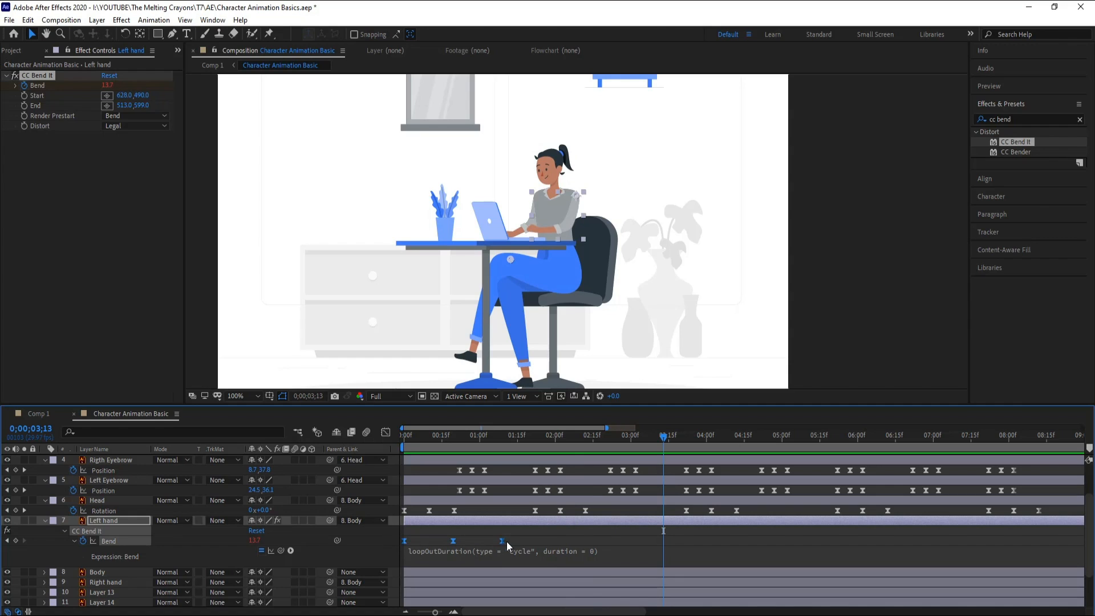
drag(502, 543, 472, 543)
key(Home)
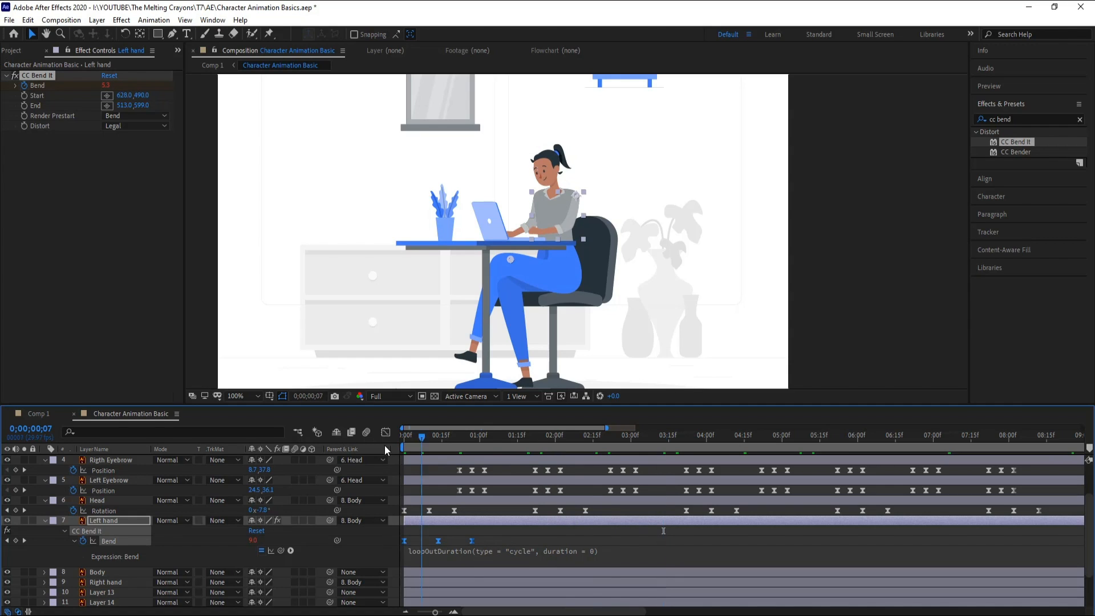
Step: Preview the retimed left hand loop and return to the start of the timeline
key(space)
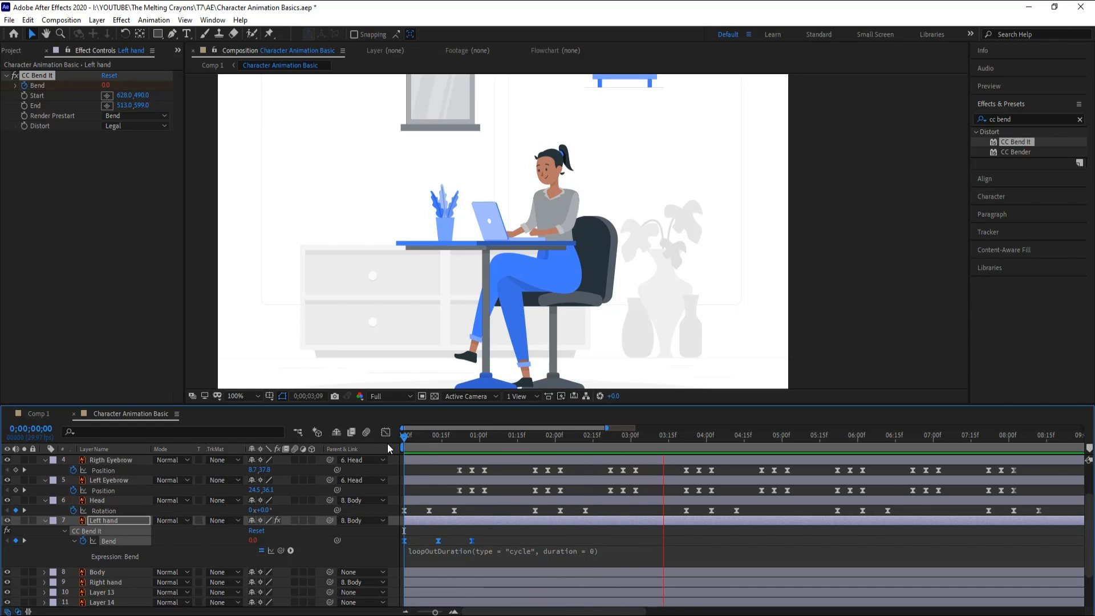
key(space)
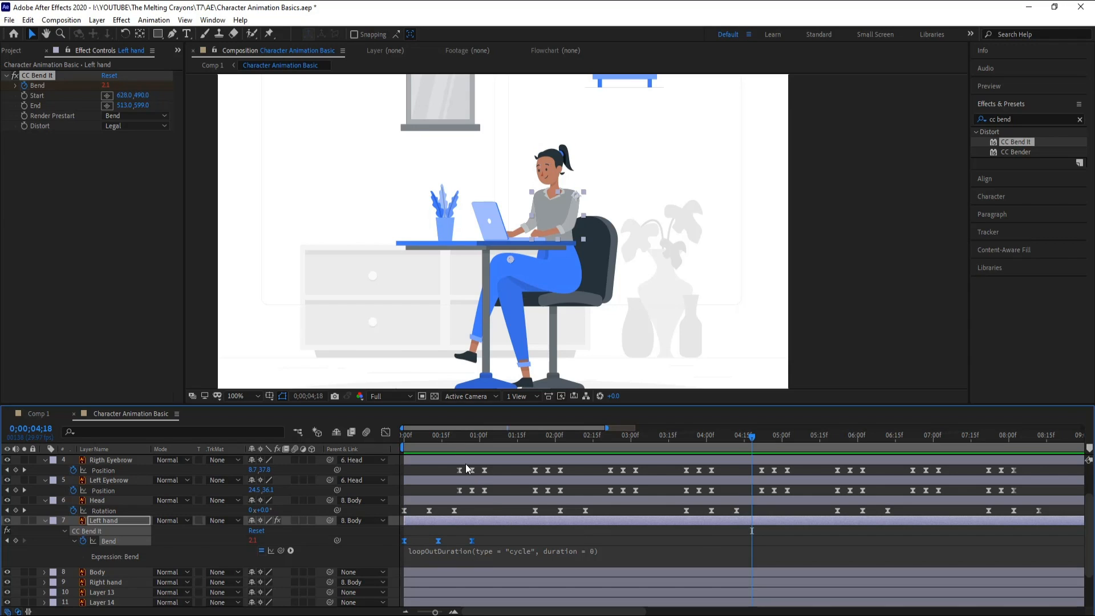
drag(447, 439, 354, 458)
Step: Apply the CC Bend It effect to the Right hand layer
click(415, 574)
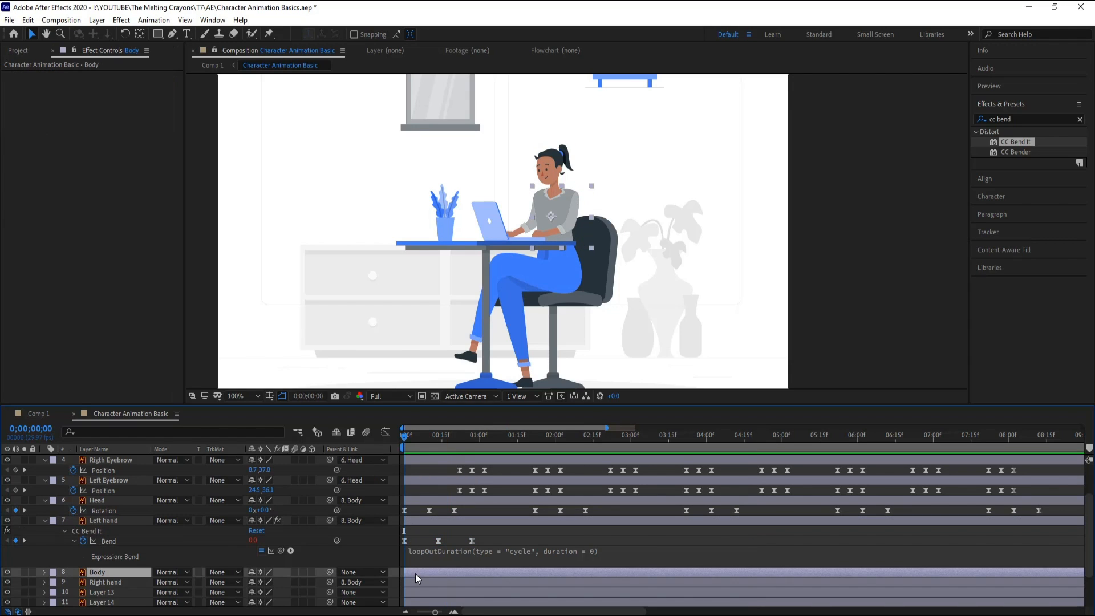
click(485, 581)
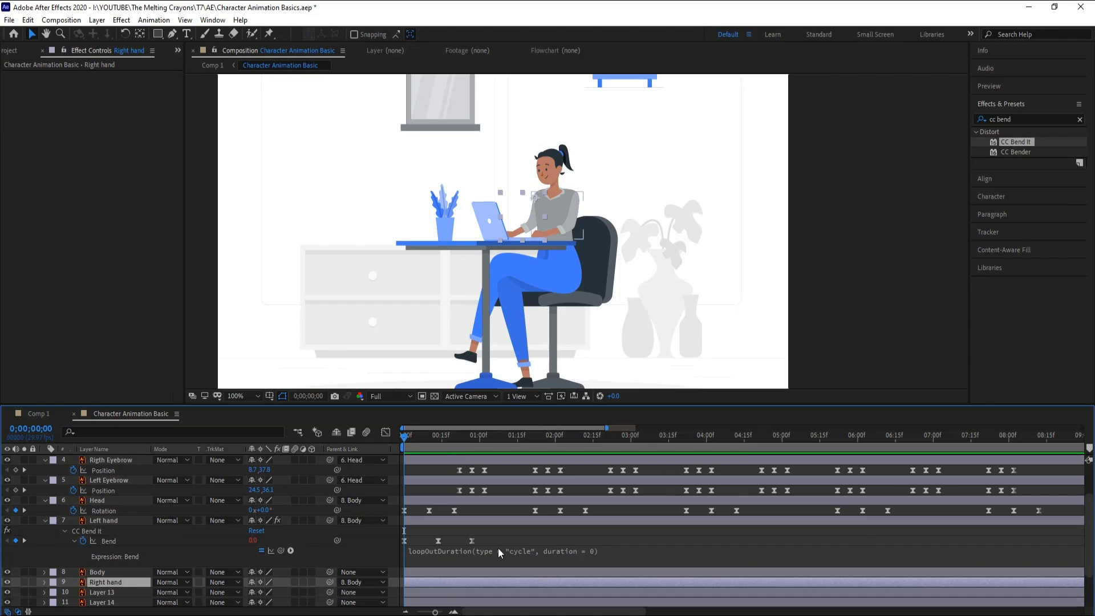
scroll(499, 549, down, 3)
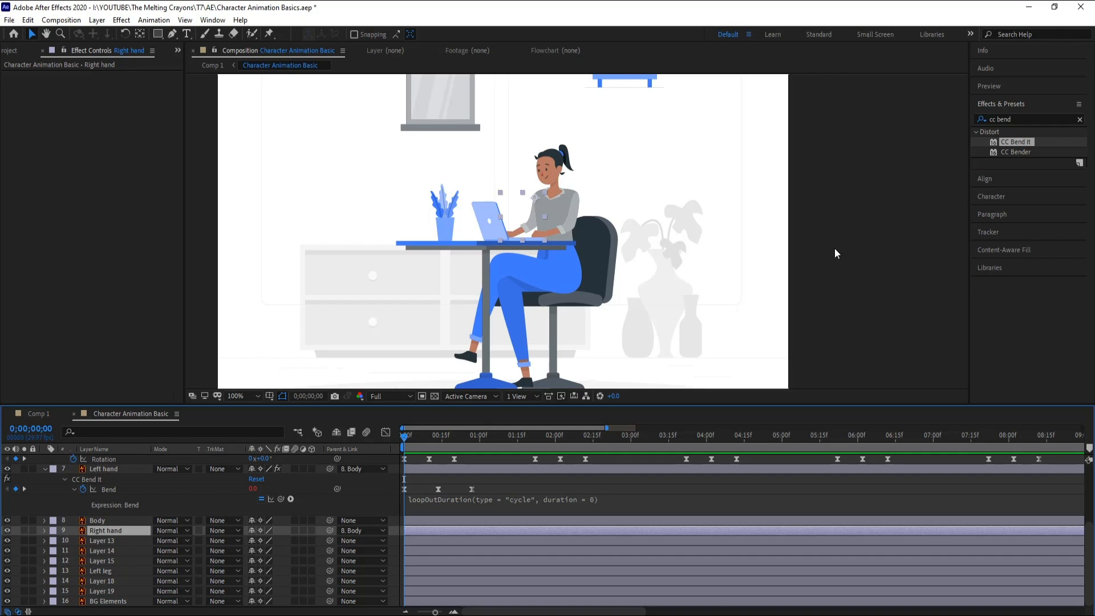
drag(1013, 144, 416, 530)
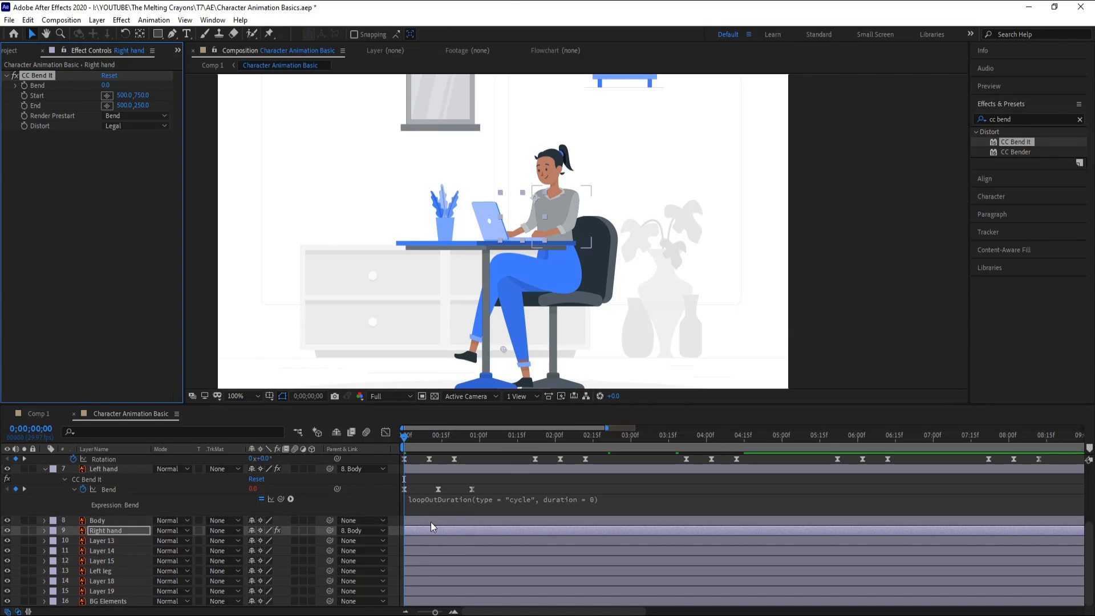
Step: Place the Right hand's bend Start point on the upper arm at about 555, 496 and its End point beyond the hand at about 476, 599
click(107, 95)
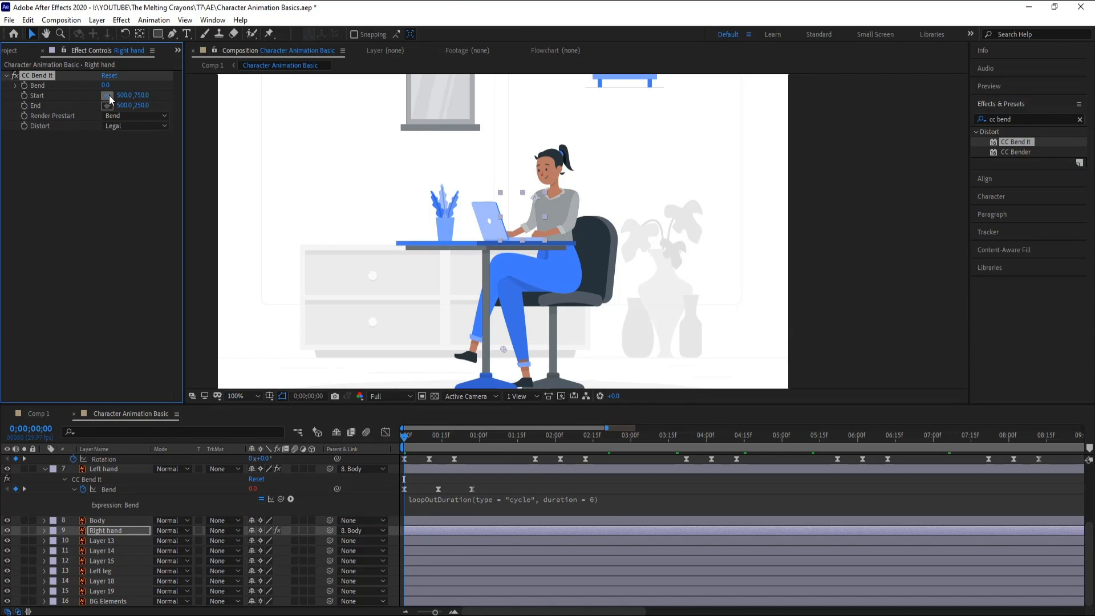
click(535, 199)
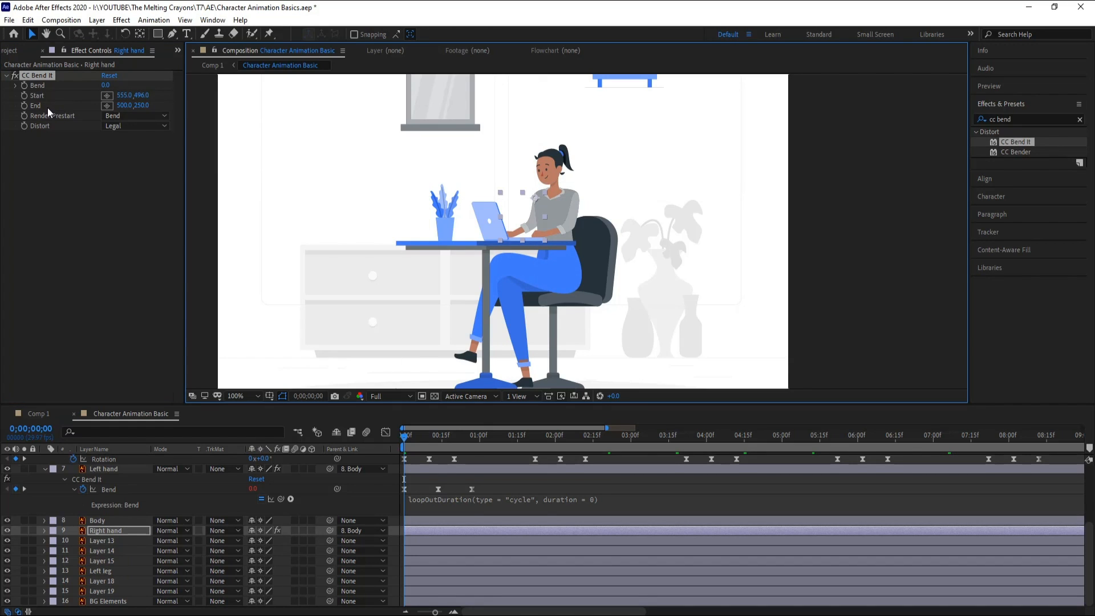
click(106, 106)
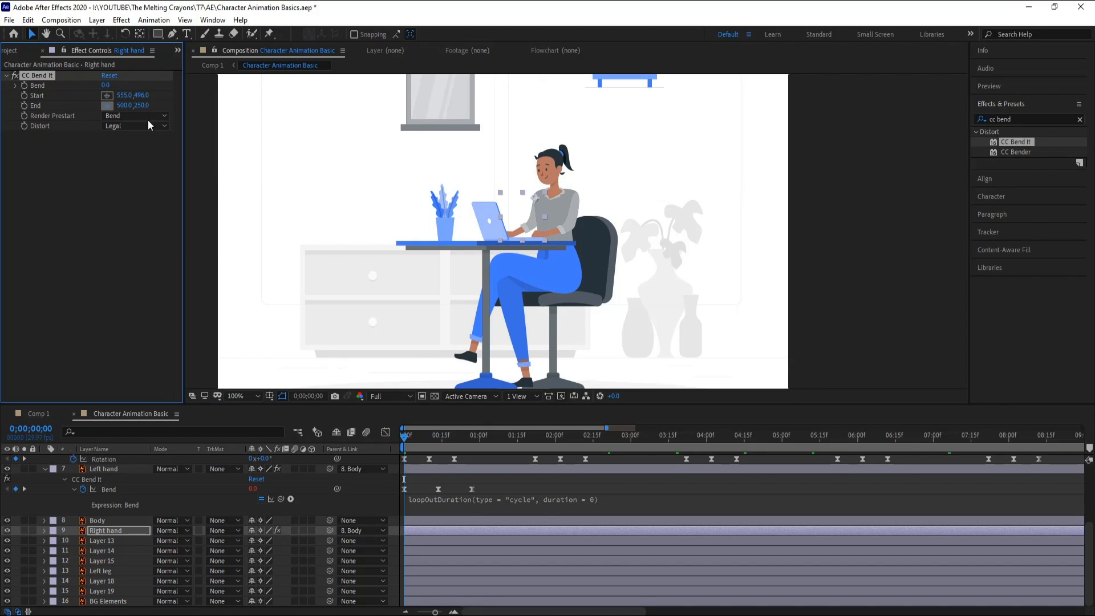
click(485, 259)
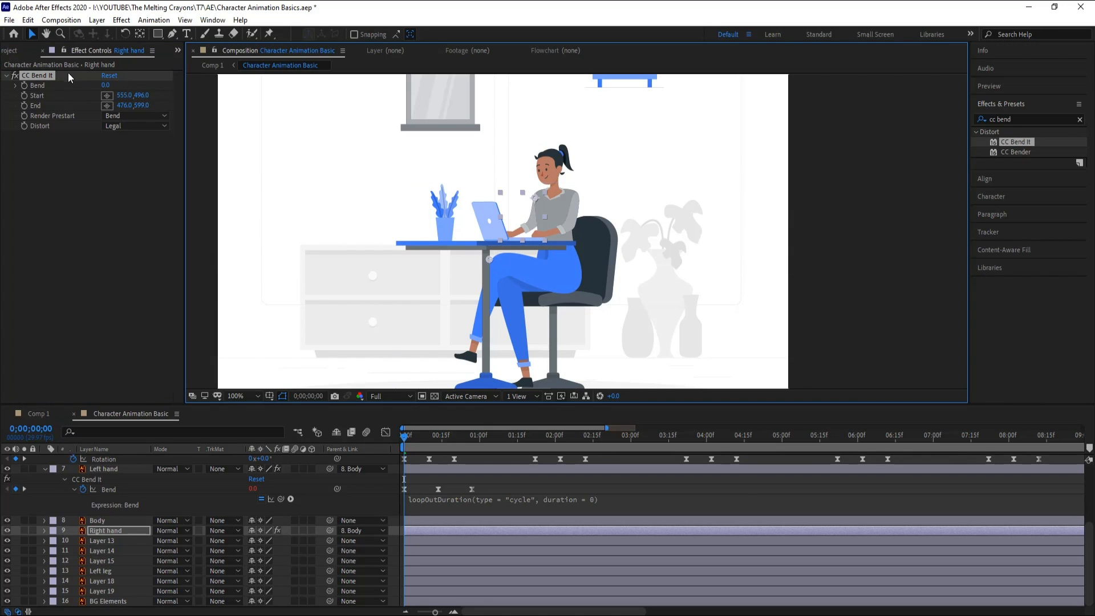
click(451, 512)
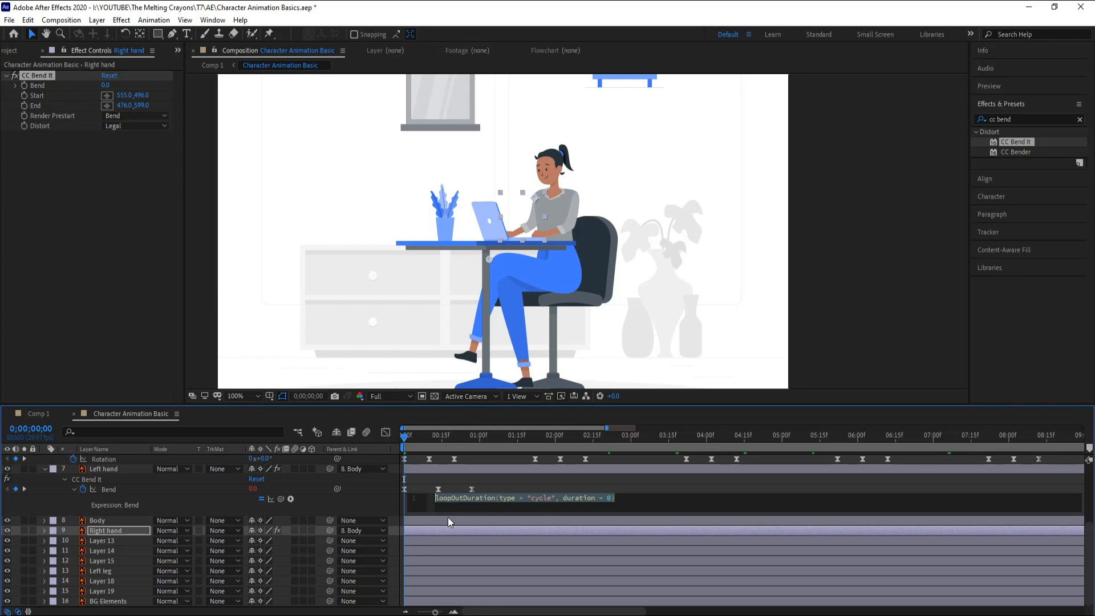
click(436, 533)
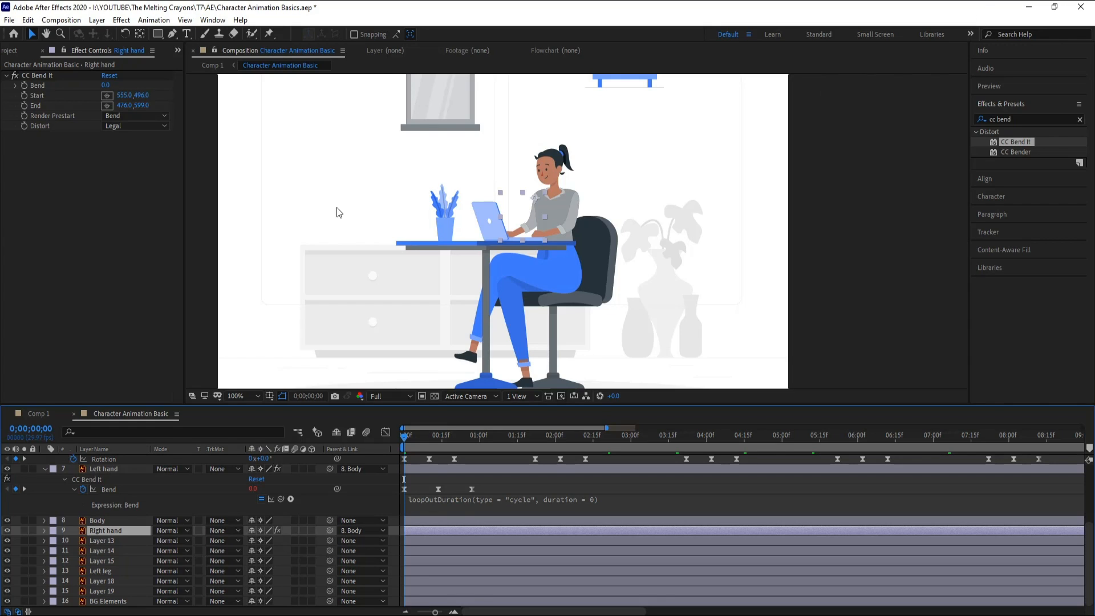
Step: Keyframe the Right hand's Bend at 0 on frame 0;00;00;00, 13 at 0;00;00;10 and 0 at 0;00;00;20
click(25, 86)
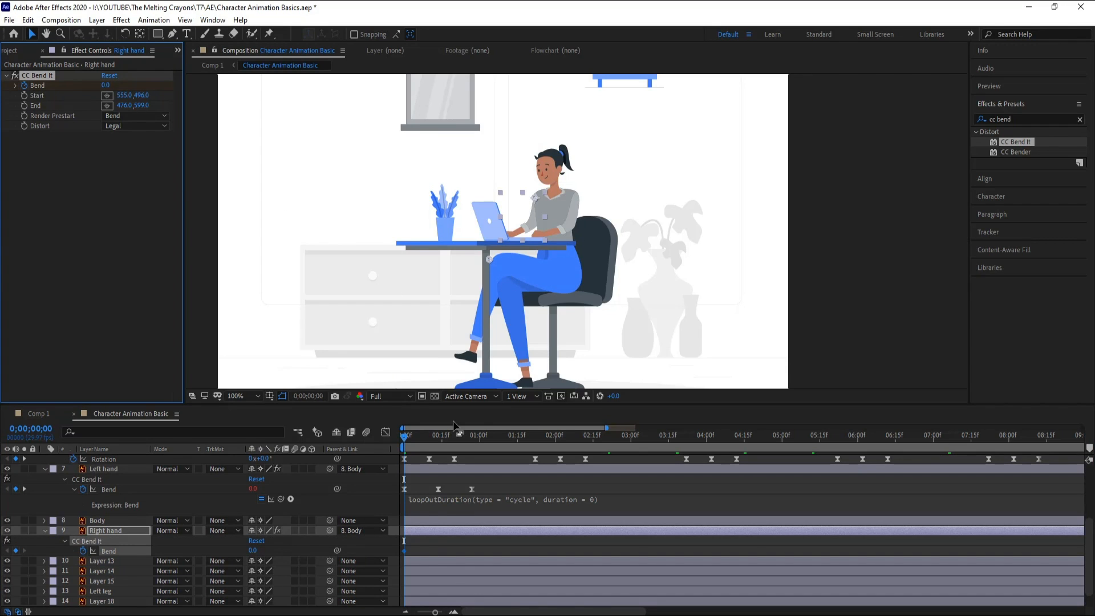
click(438, 441)
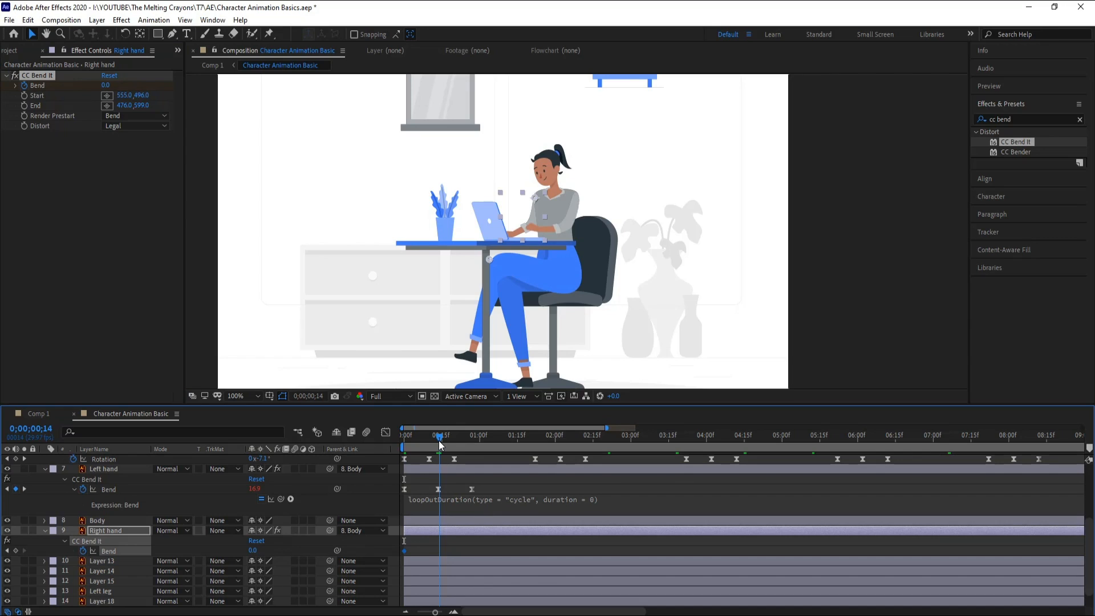
drag(439, 442, 429, 442)
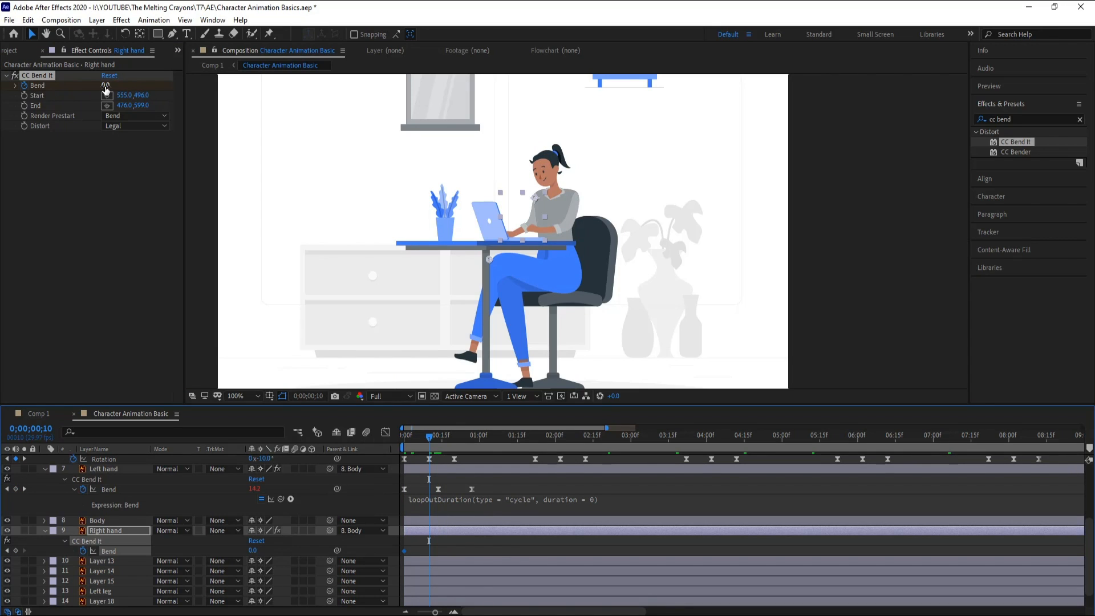
drag(105, 85, 112, 85)
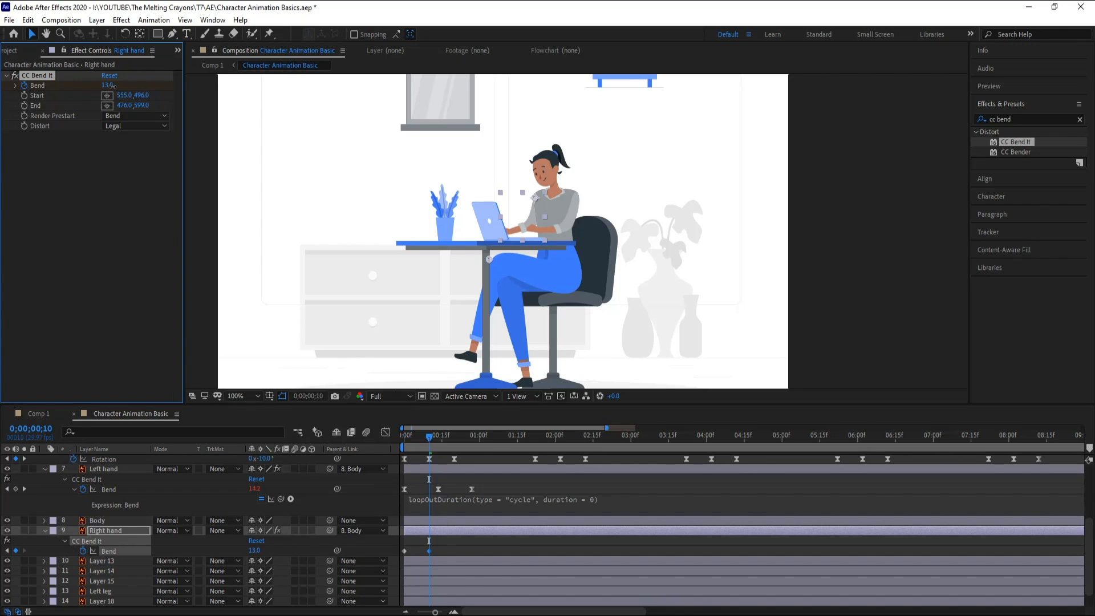
key(shift+Page_Down)
click(107, 87)
text(0)
key(Return)
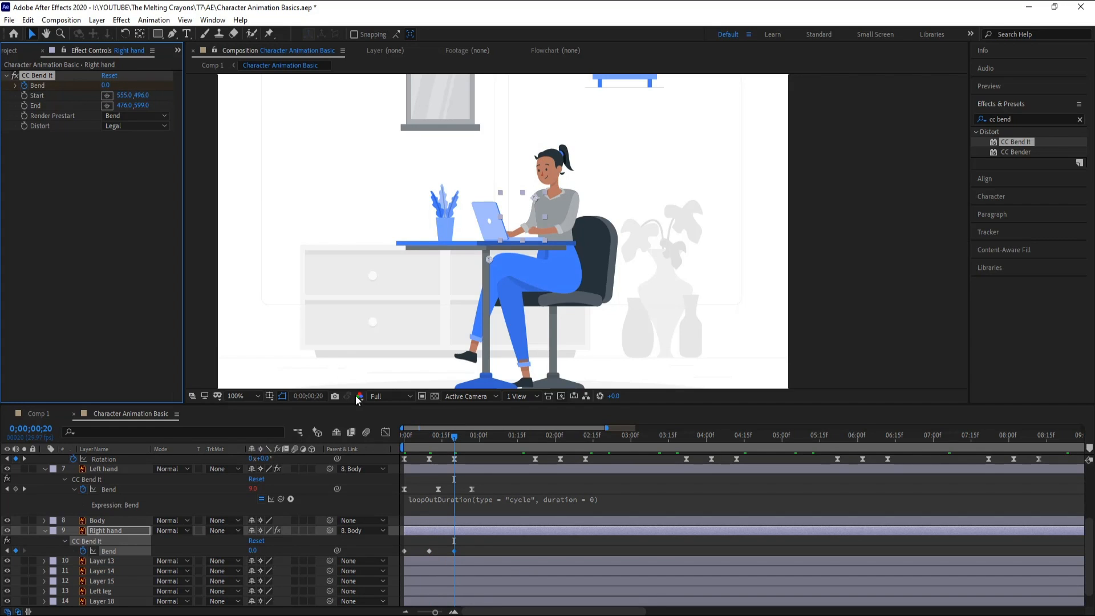
Step: Apply Easy Ease to the Right hand's three Bend keyframes, stretch them proportionally so the last falls at about 0;00;00;27, and preview
drag(475, 551, 400, 575)
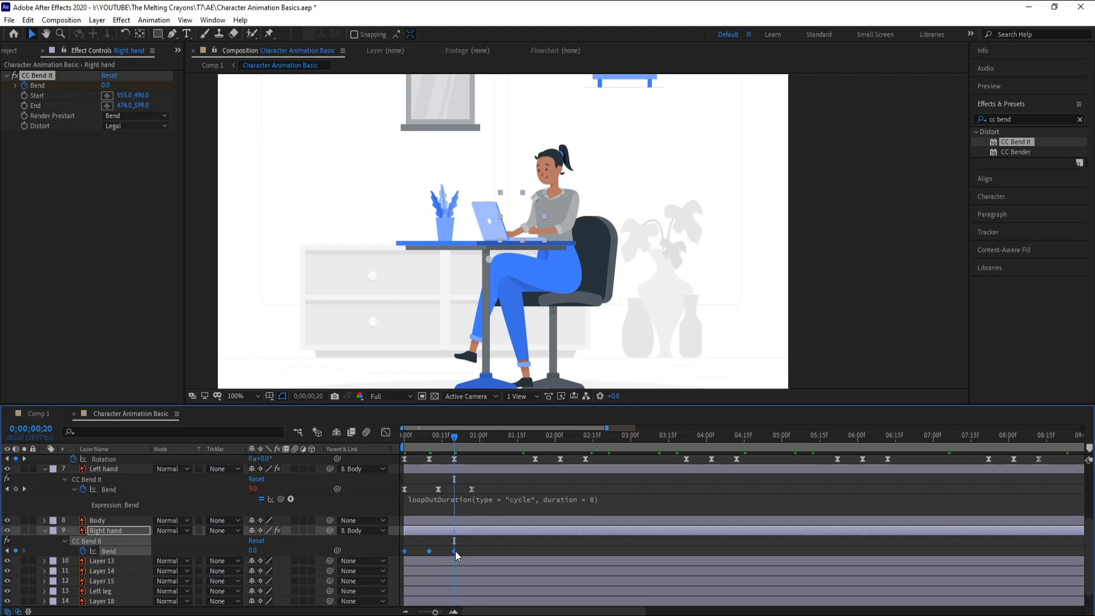
right_click(456, 551)
mouse_move(563, 547)
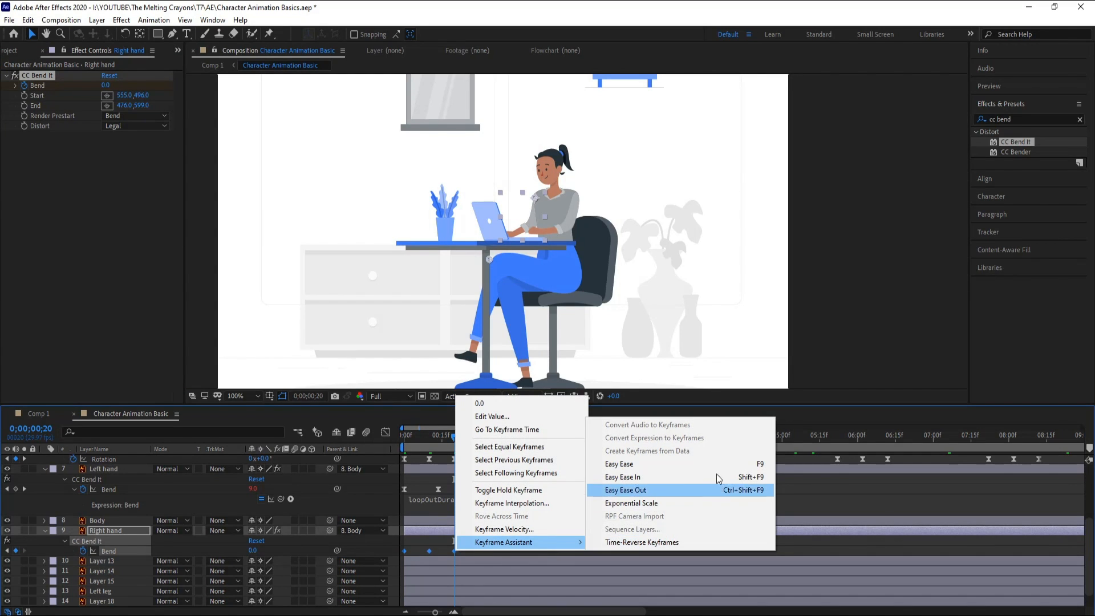
click(701, 463)
drag(454, 551, 470, 554)
key(space)
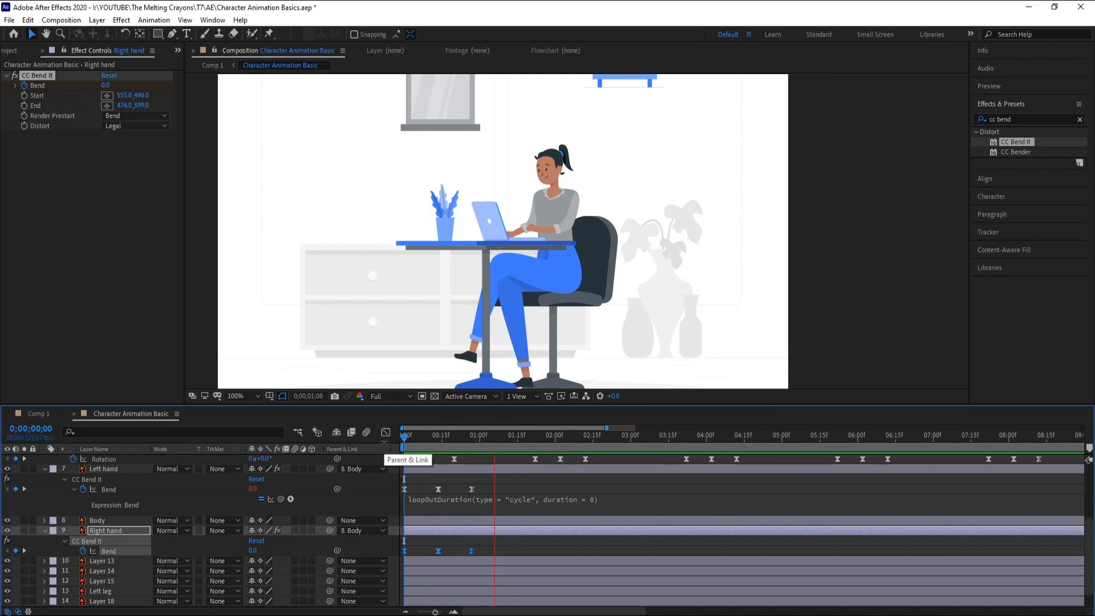
key(space)
Step: Add the expression loopOutDuration(type = "cycle", duration = 0) to the Right hand's Bend property
drag(462, 441, 405, 441)
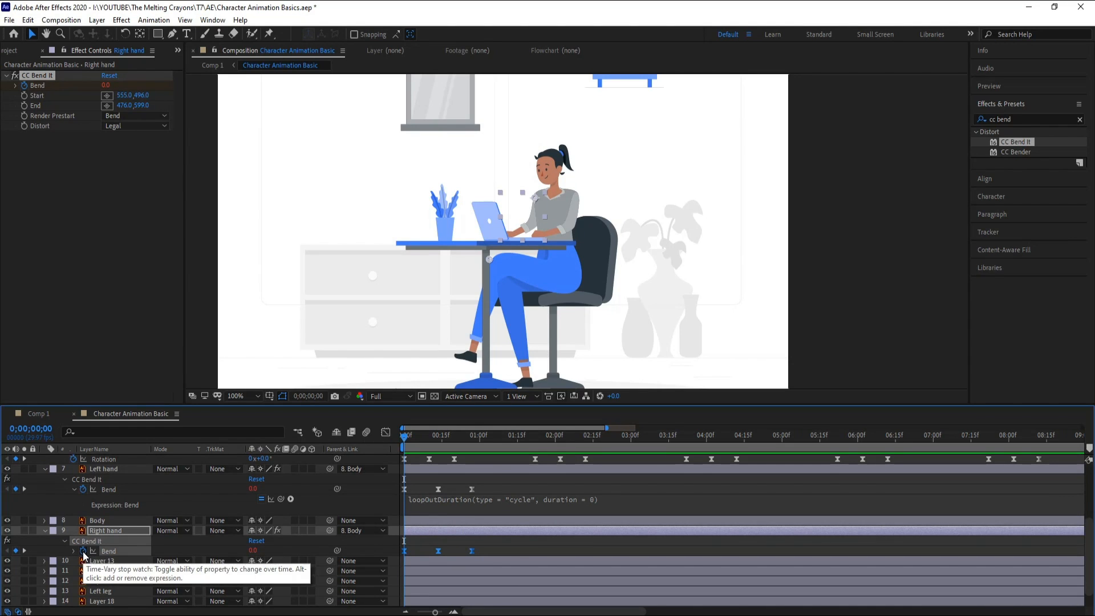
alt+click(83, 552)
click(291, 560)
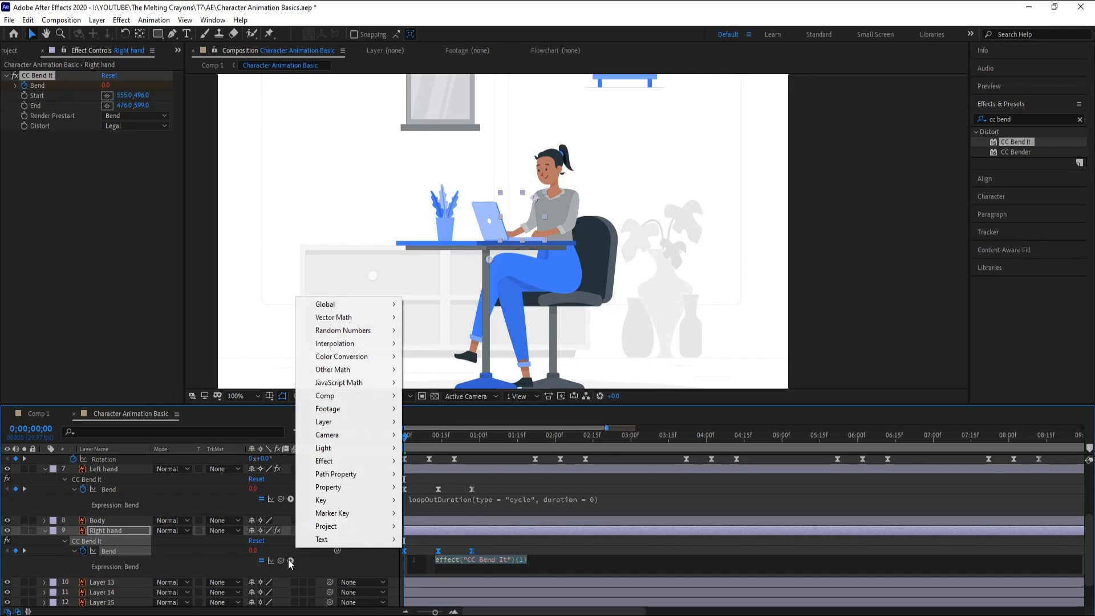
mouse_move(346, 489)
click(541, 370)
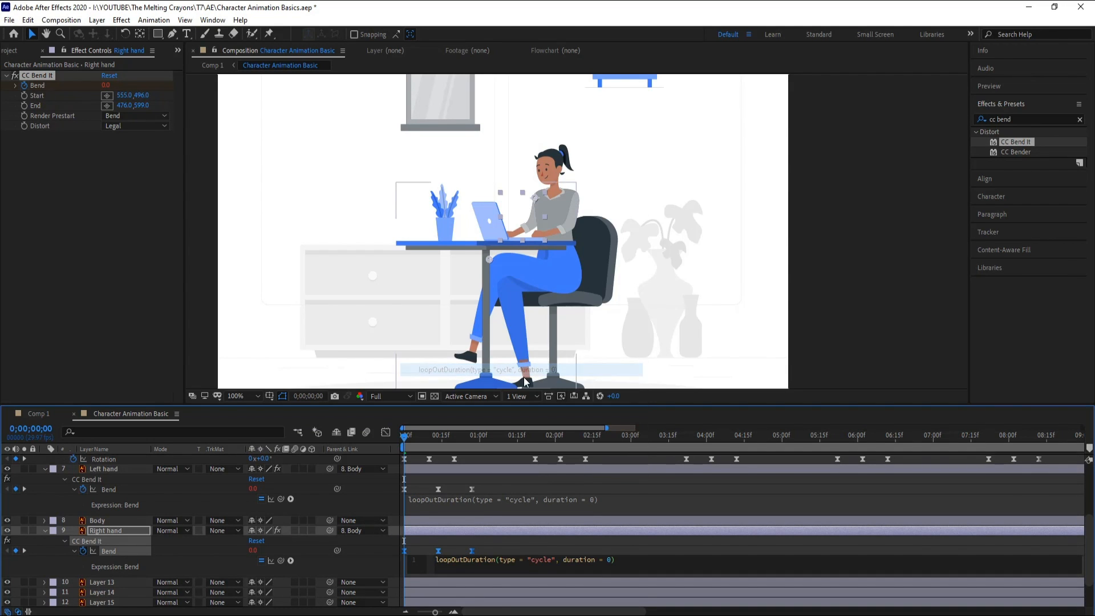
click(437, 536)
Step: Preview both looping hands, shift the Right hand's three Bend keyframes to start at about 0;00;01;00, and preview again
key(space)
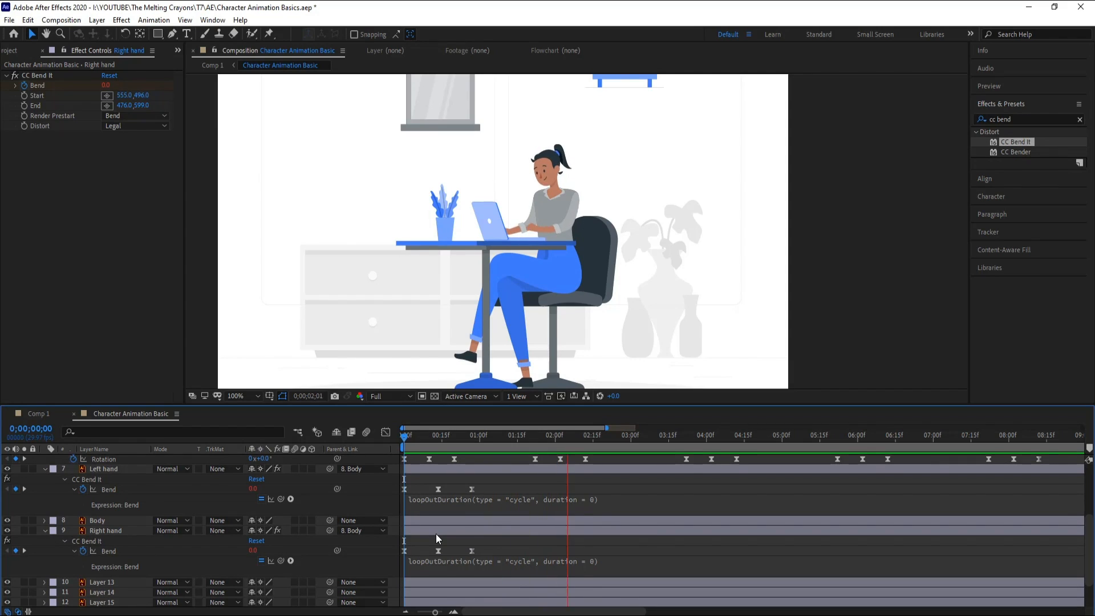
key(space)
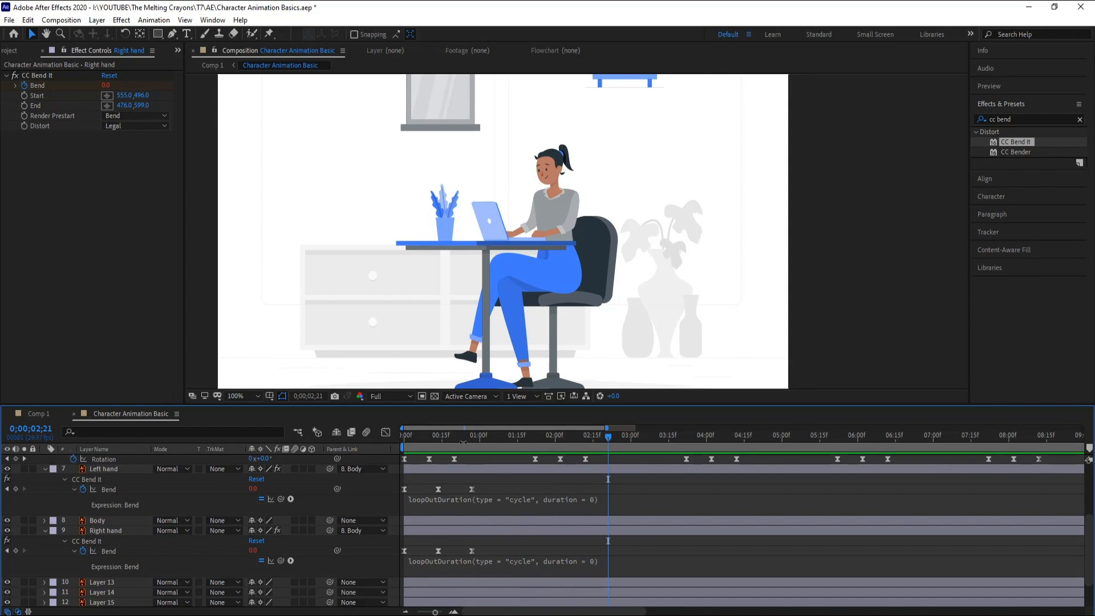
drag(480, 559, 385, 555)
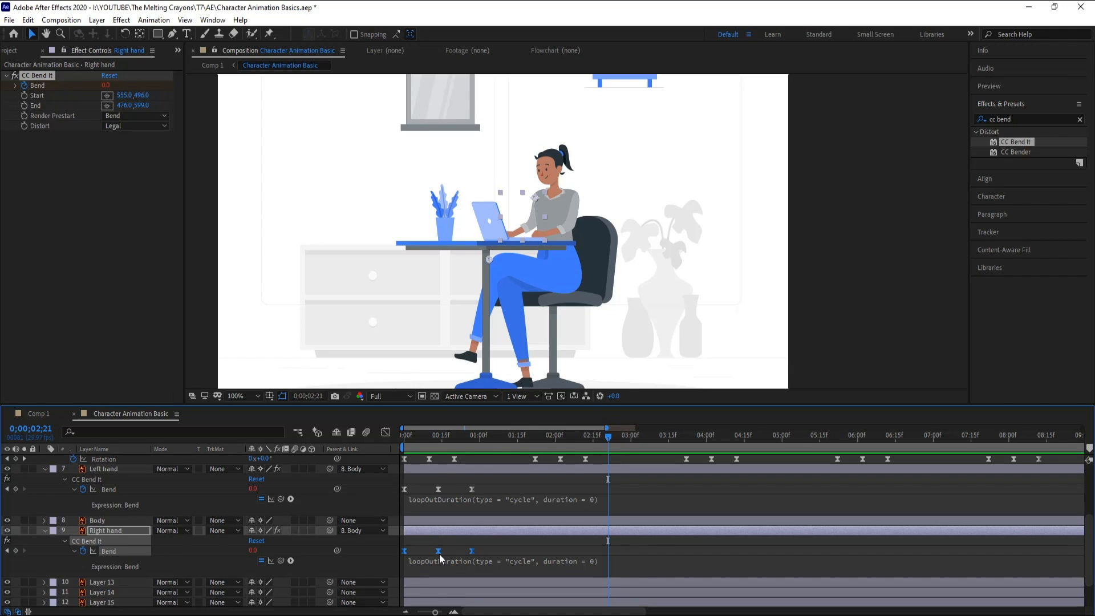
key(alt+shift+Right)
key(alt+shift+Right)
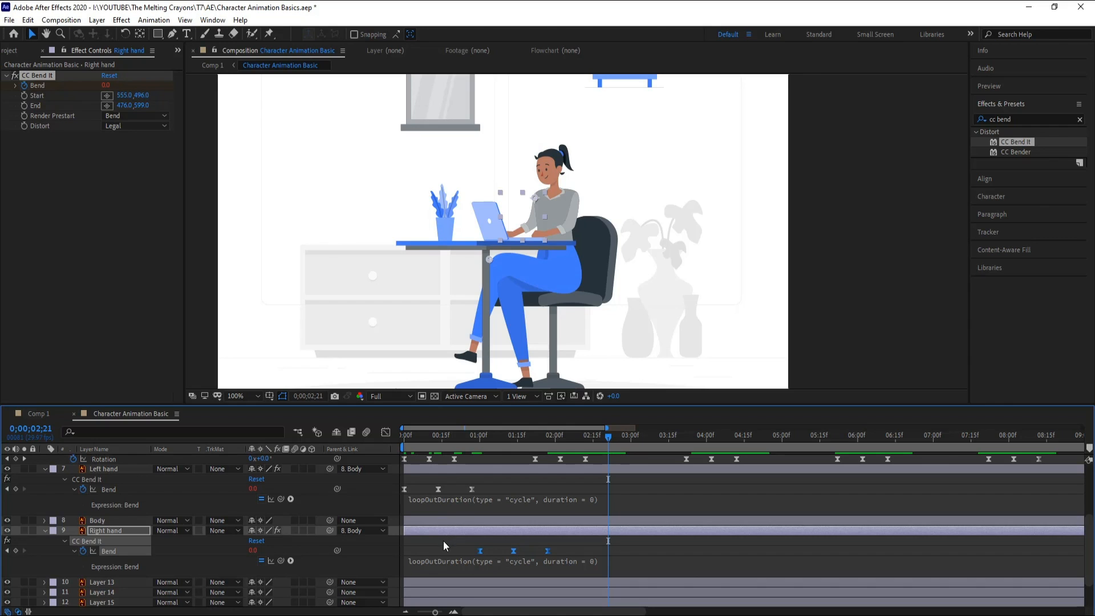
click(444, 546)
key(space)
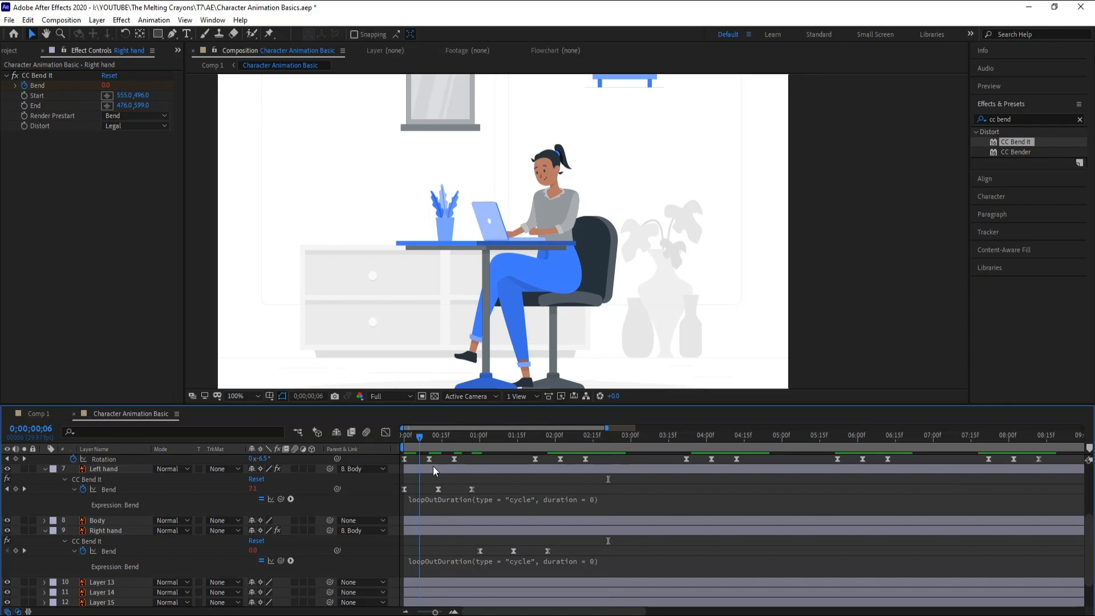
Step: Move the Right hand's three Bend keyframes so the first falls at about 0;00;00;15, and preview the offset hand motion
drag(578, 559, 443, 553)
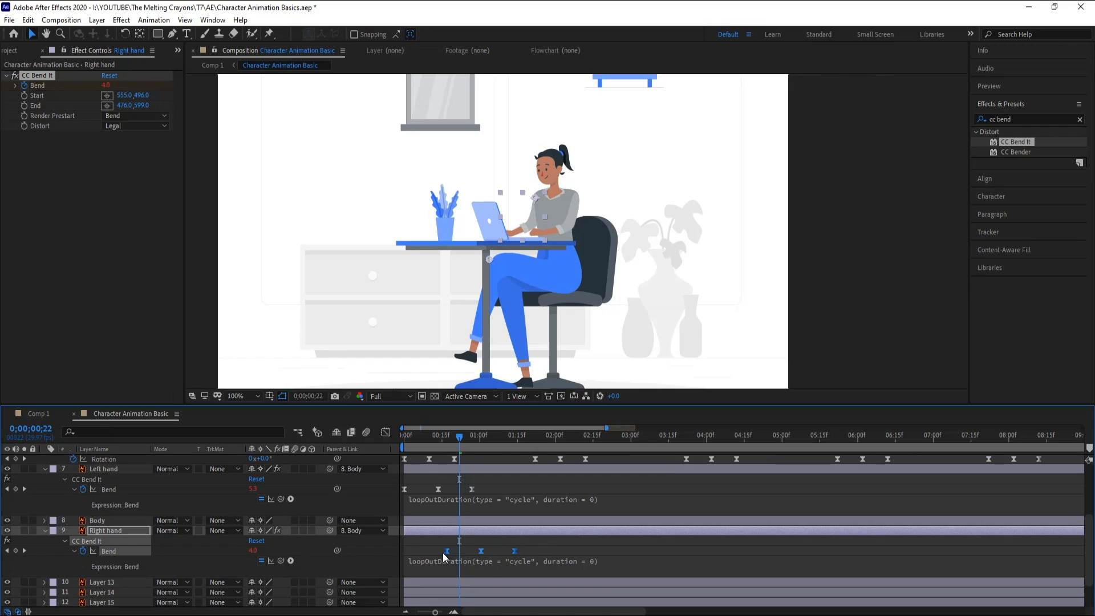
click(437, 543)
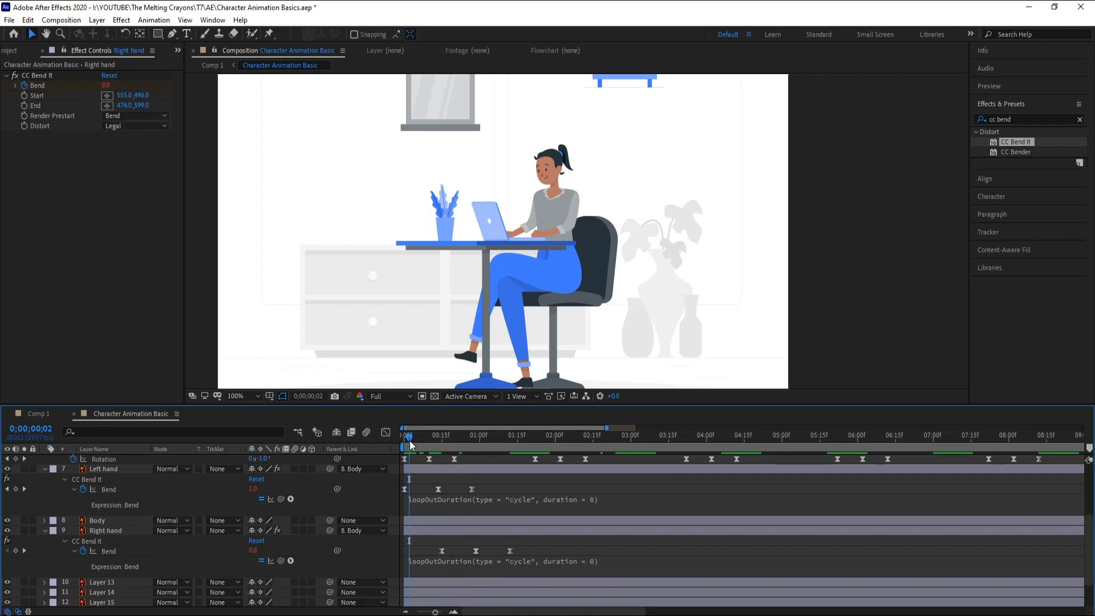
click(410, 441)
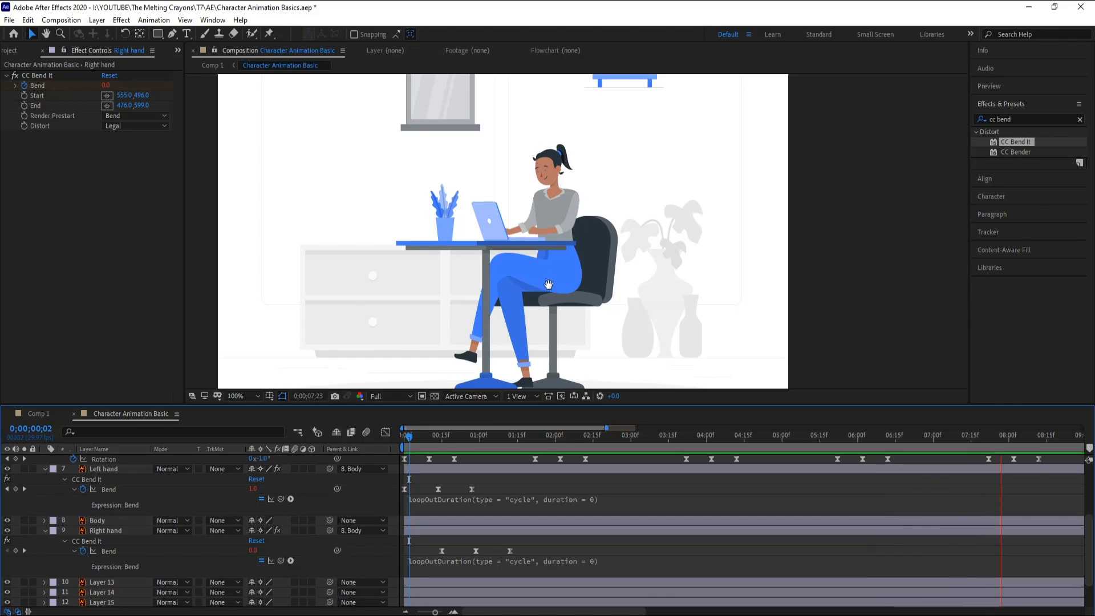
Step: Compress the Right hand's three Bend keyframes proportionally so the last falls at about 0;00;01;06, and preview both hands from the start
drag(526, 550, 422, 556)
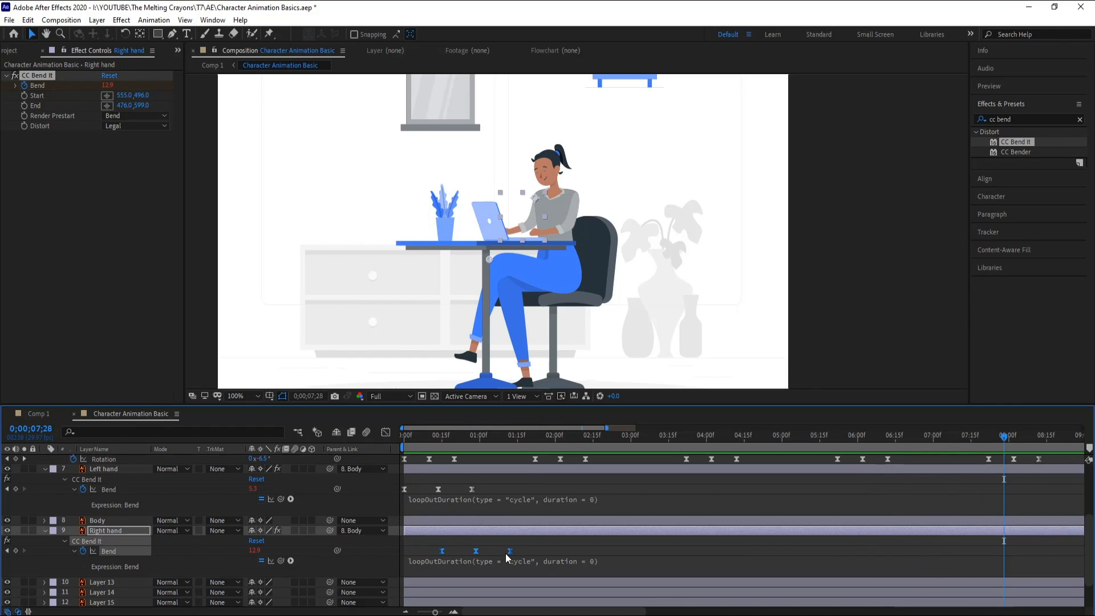
drag(510, 552, 495, 555)
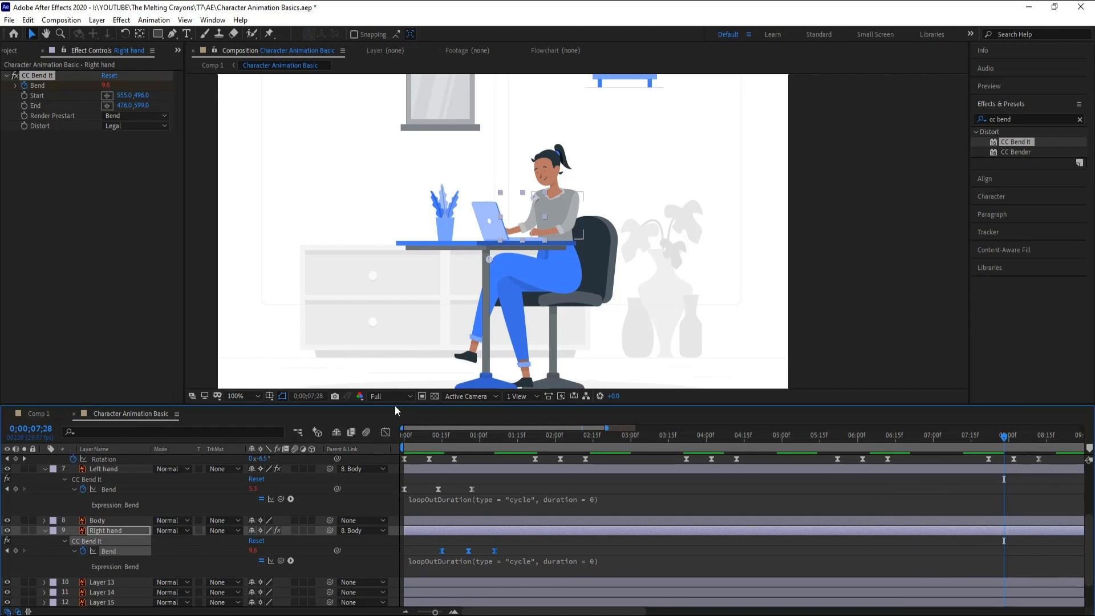
click(408, 436)
key(space)
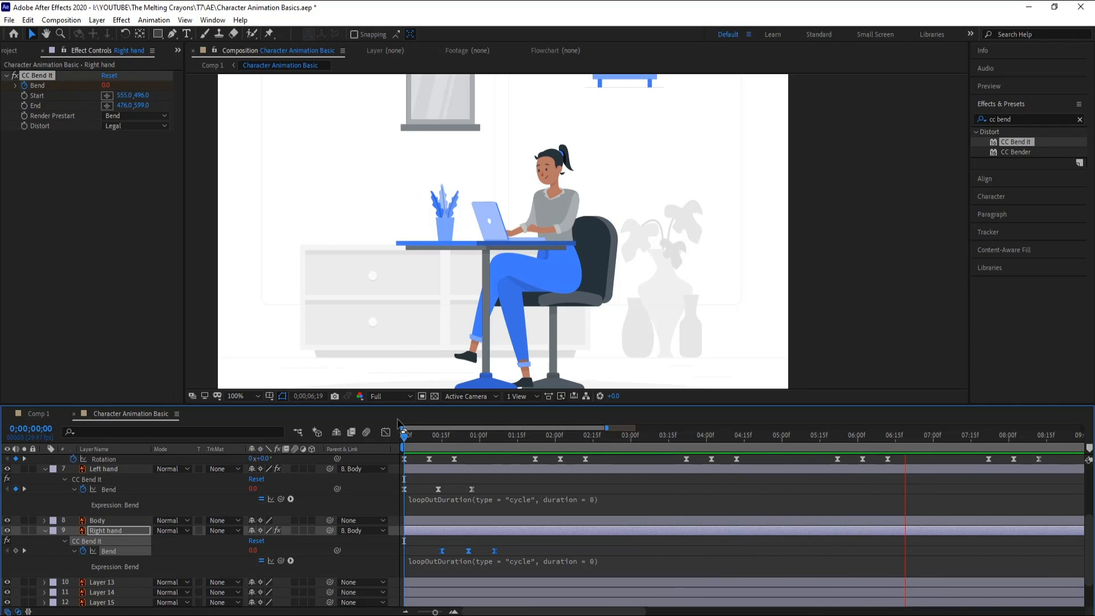
key(space)
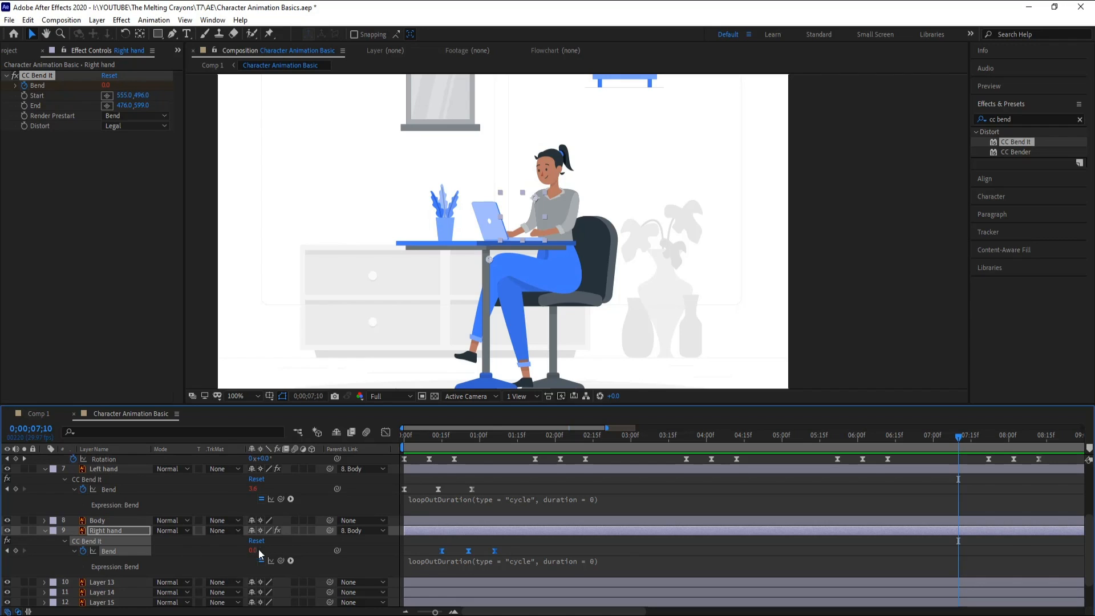
Step: At the first frame, place three Puppet pins on the Left leg layer: one each at the knee, hip and ankle
key(Home)
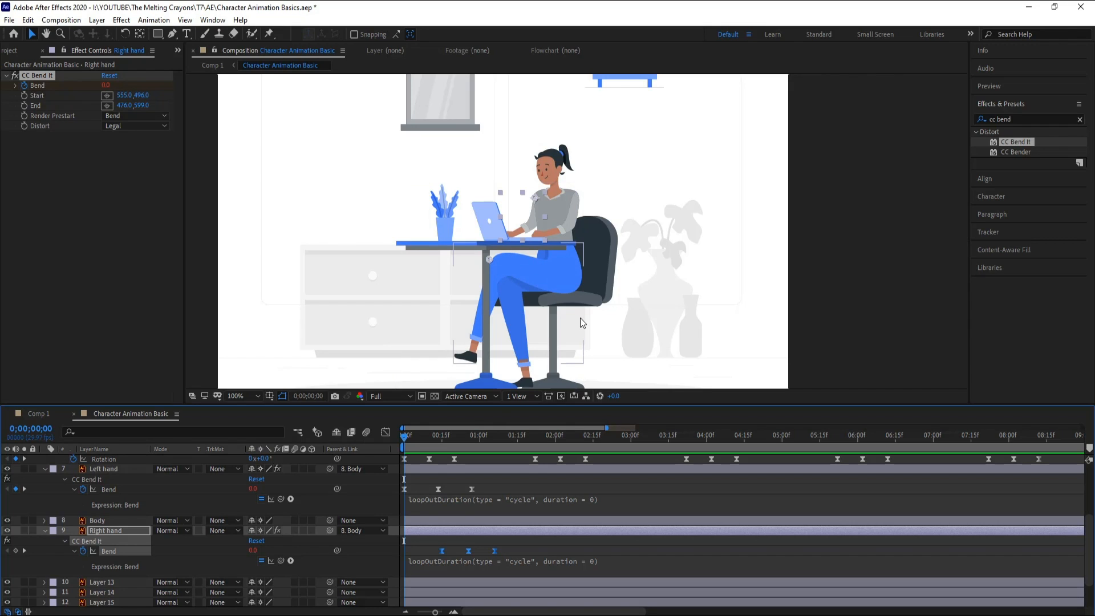
scroll(446, 542, down, 2)
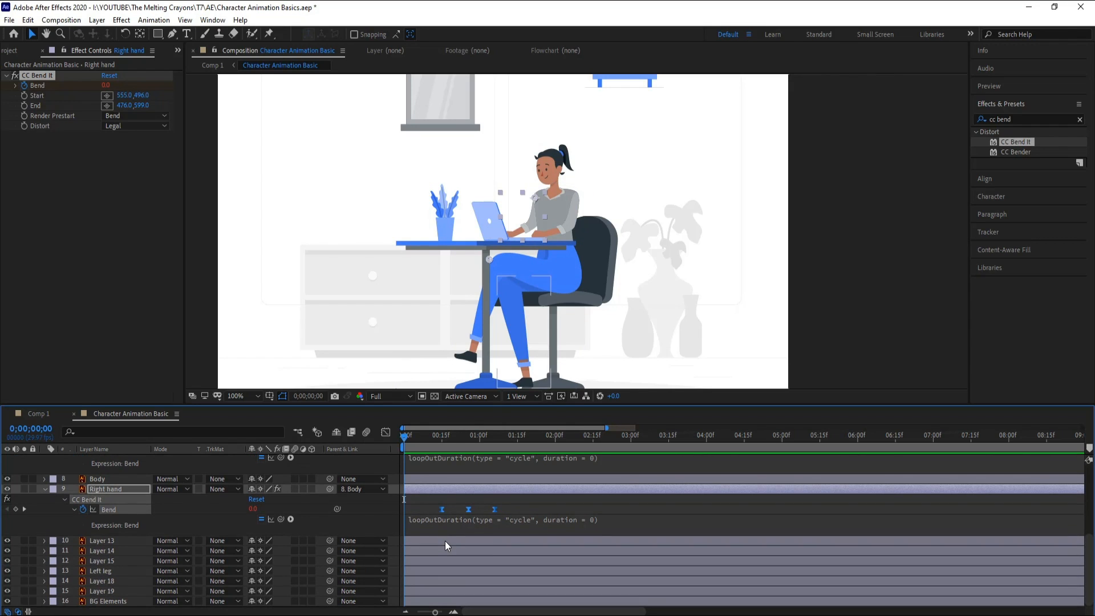
click(422, 573)
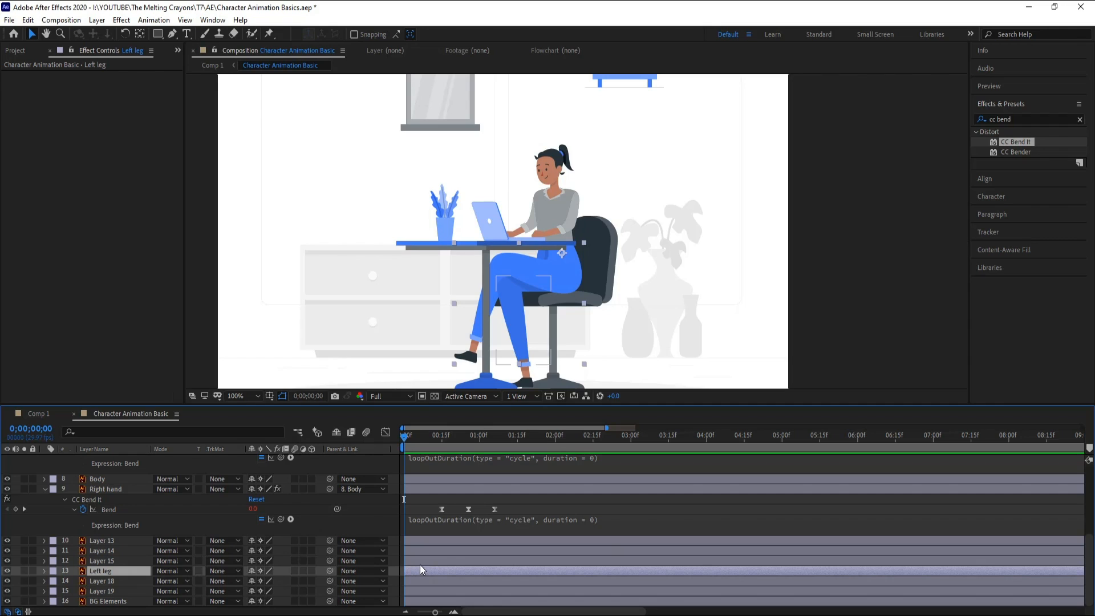
scroll(592, 172, down, 2)
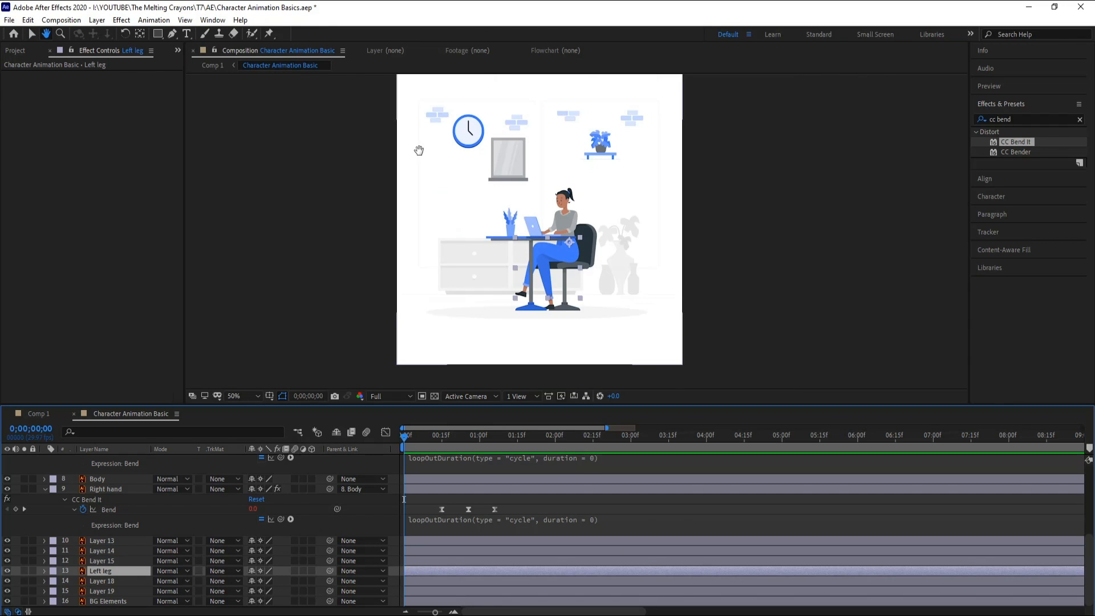
scroll(553, 246, up, 2)
drag(460, 259, 449, 237)
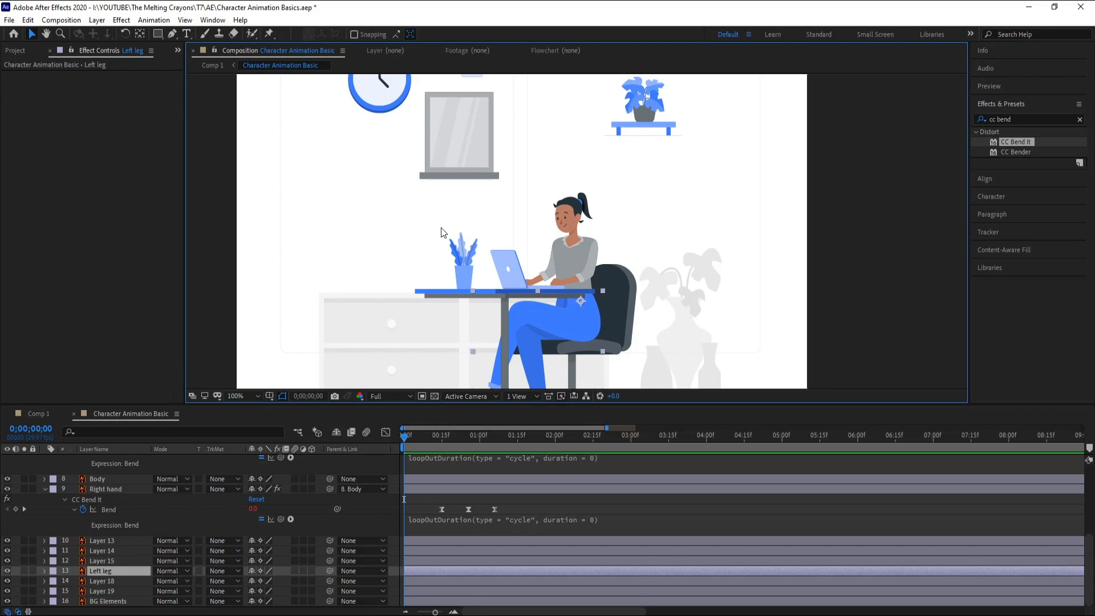
click(44, 572)
click(44, 571)
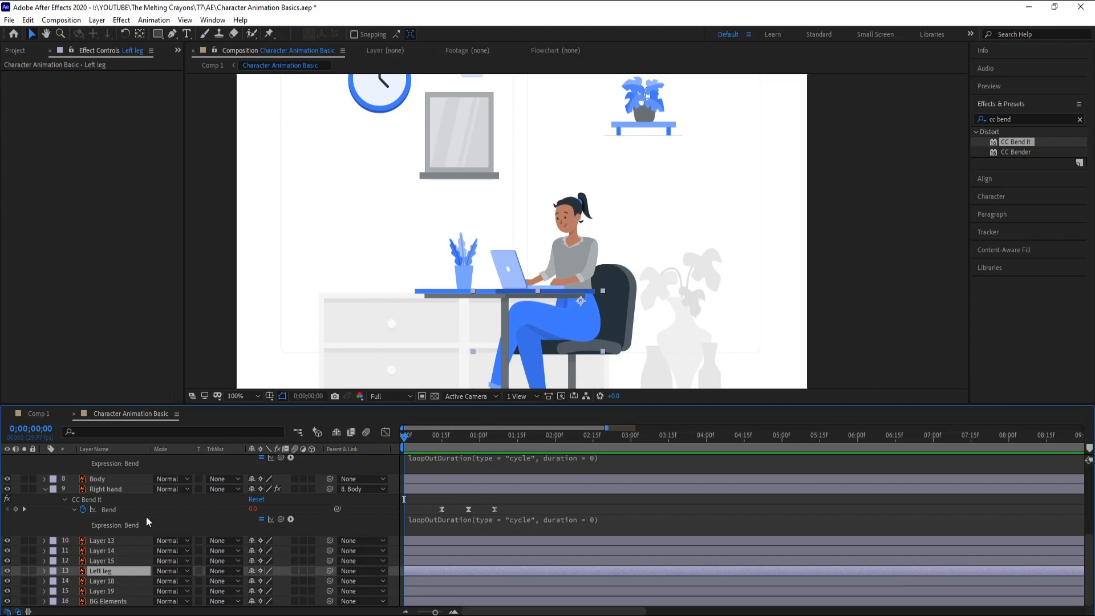
drag(523, 270, 503, 216)
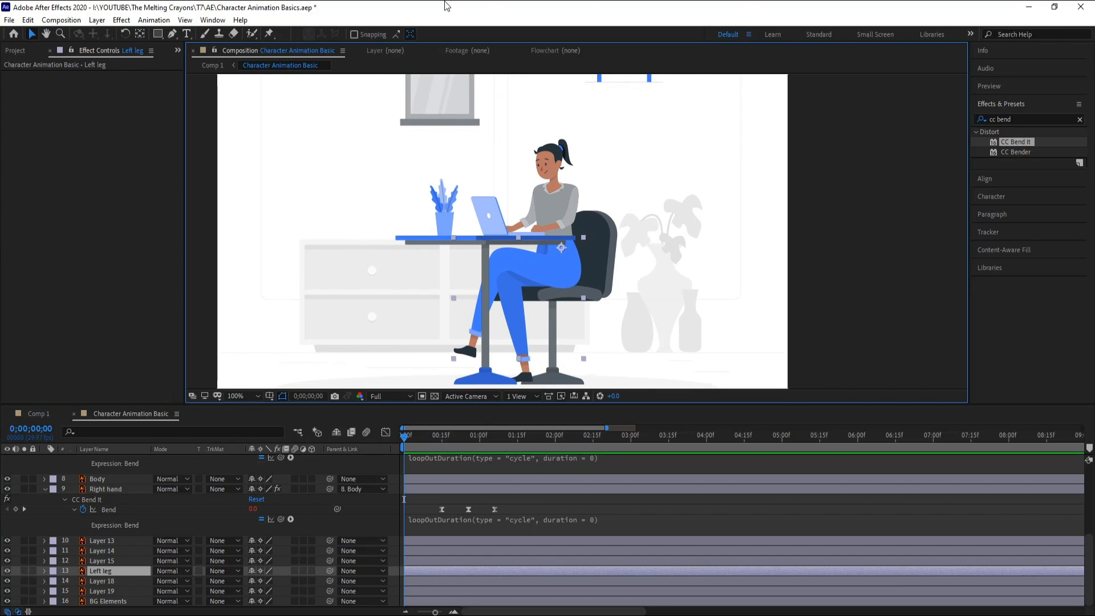
click(271, 32)
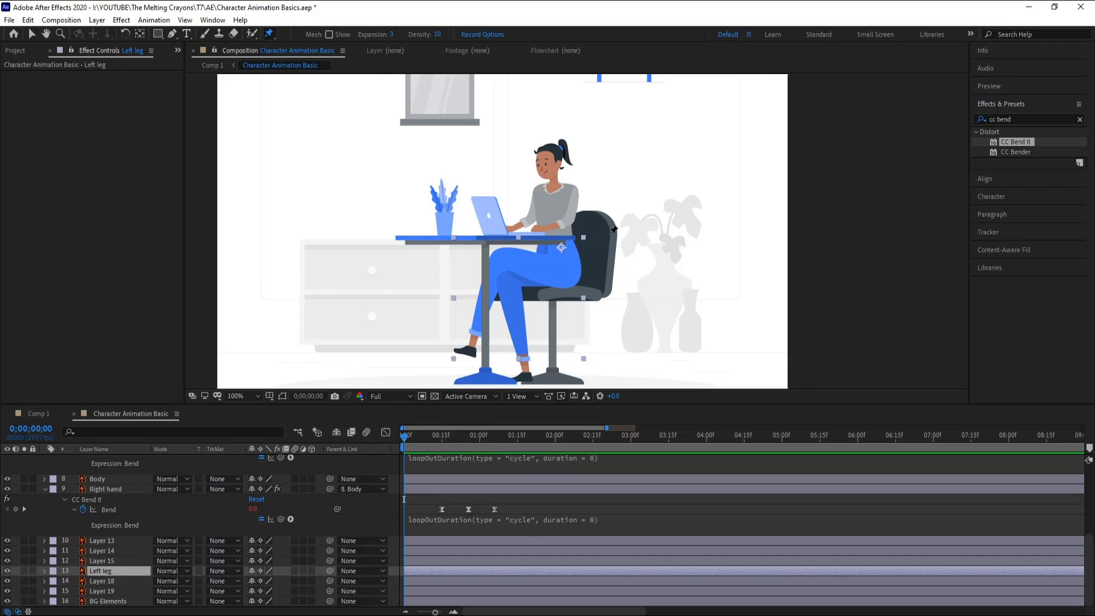
click(500, 259)
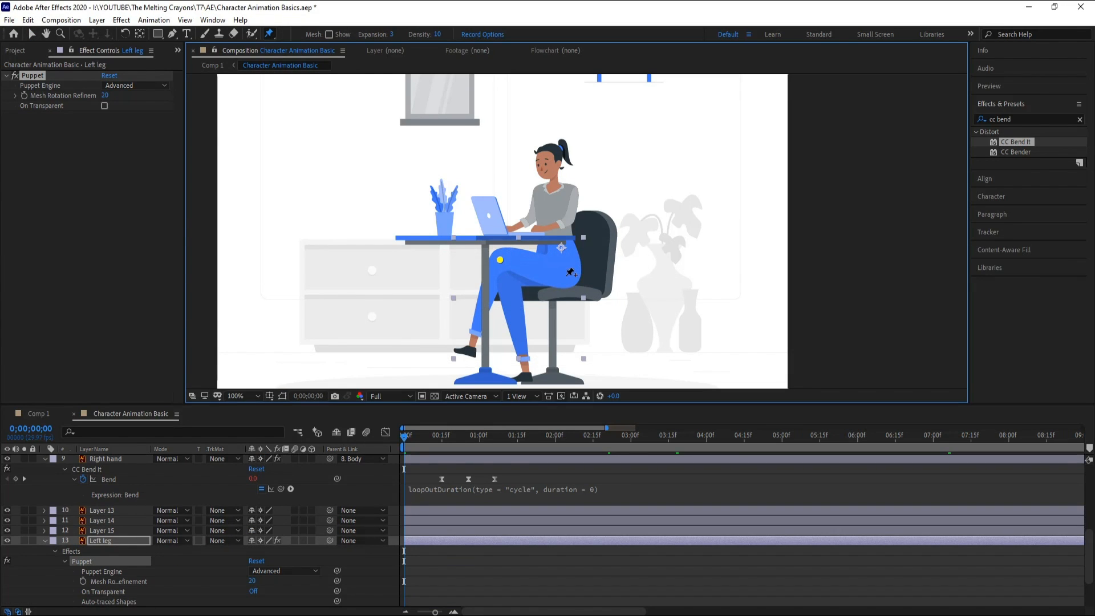
click(561, 271)
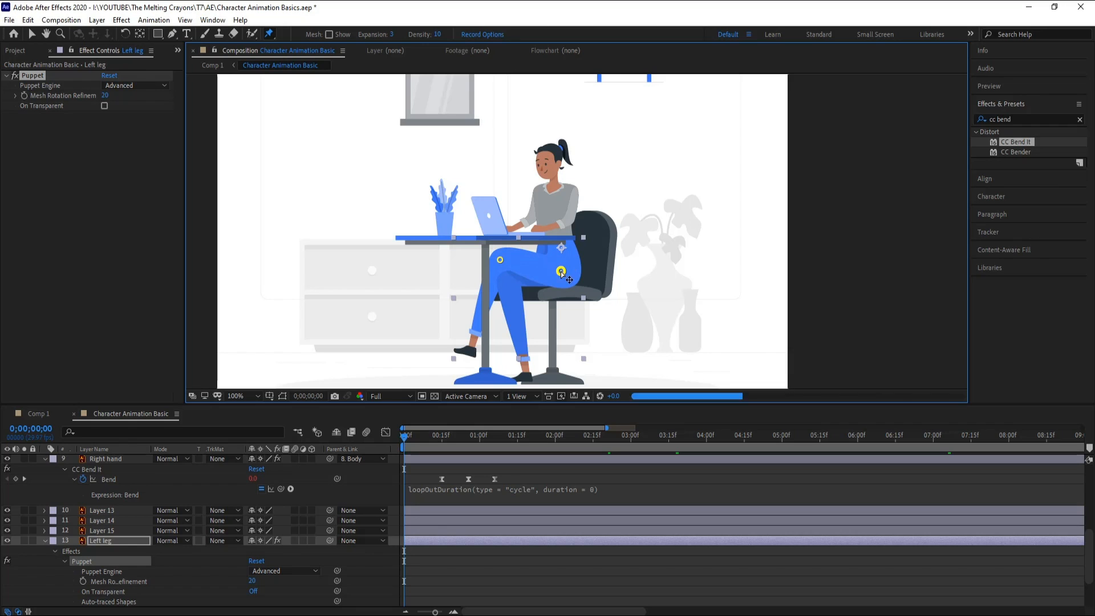
click(474, 344)
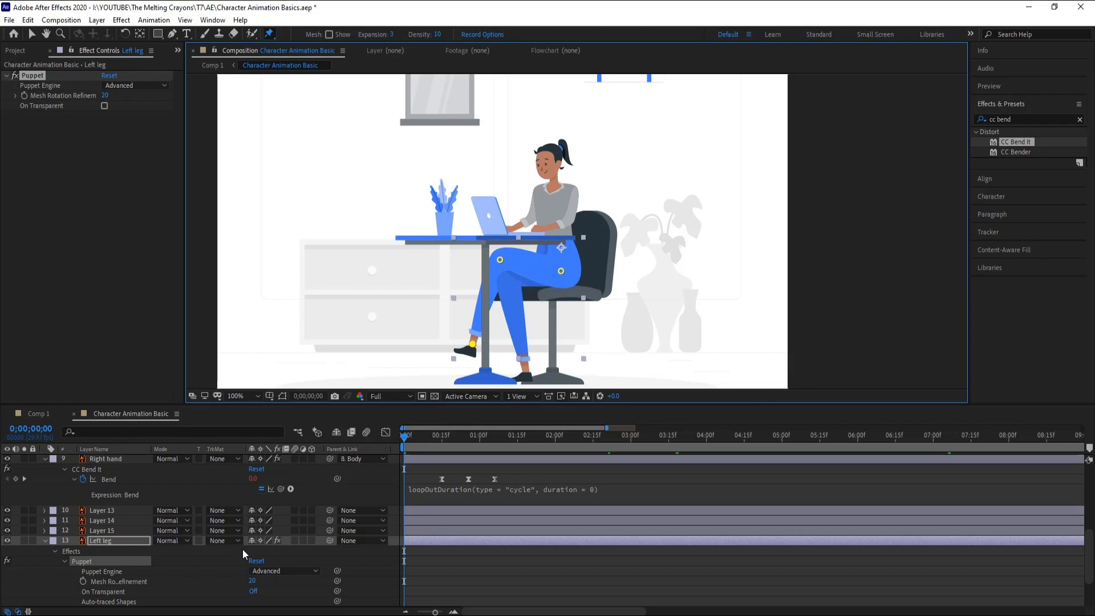
Step: Reveal the Left leg layer's keyframed Puppet pin positions and select the Position of Puppet Pin 3 at the ankle
click(440, 545)
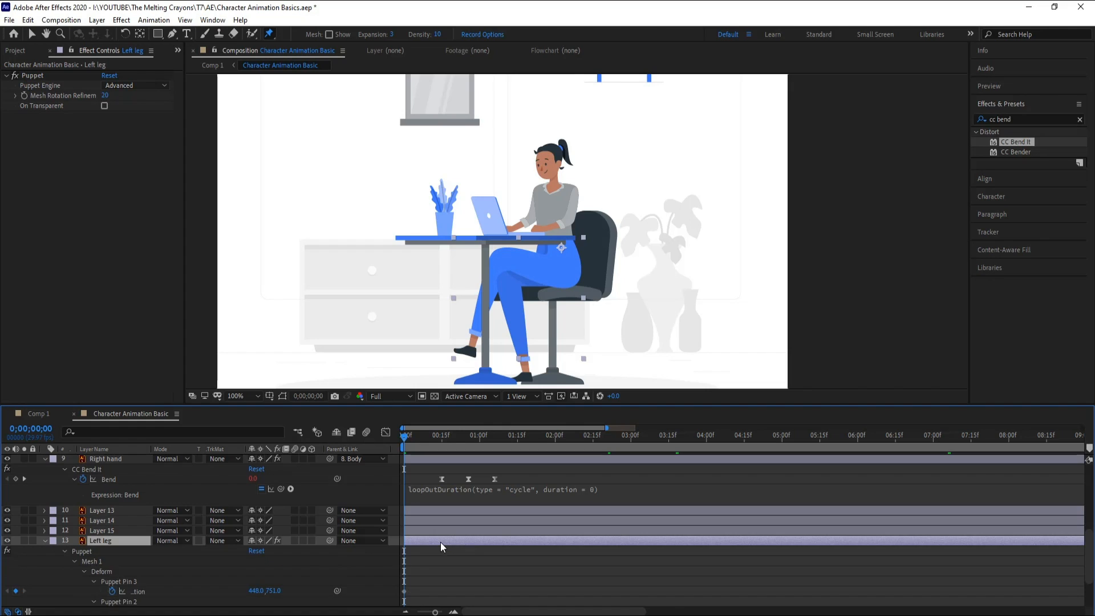
key(u)
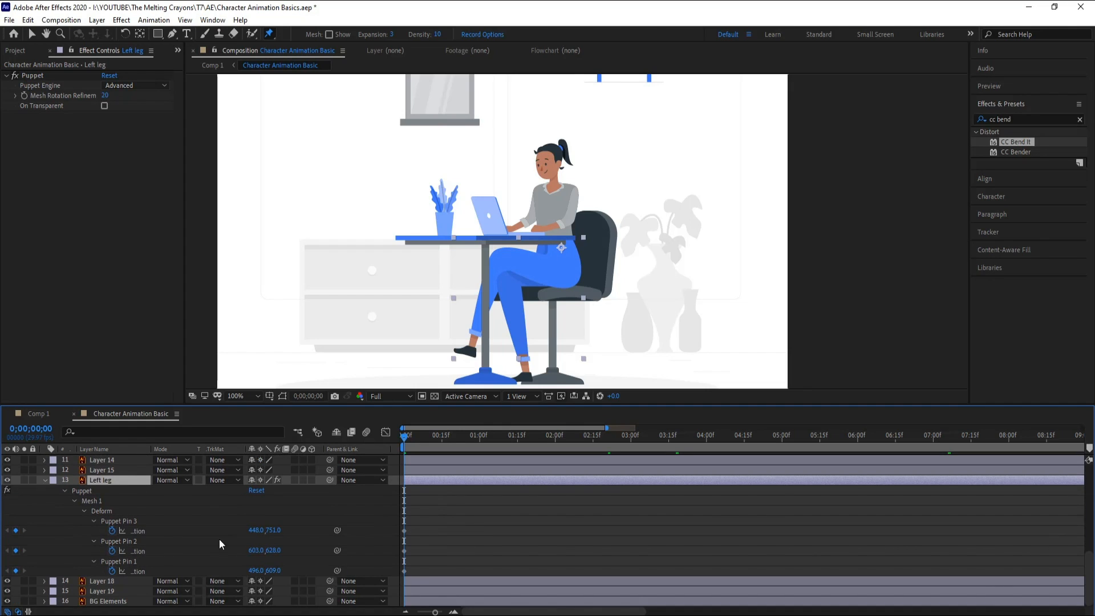
click(149, 533)
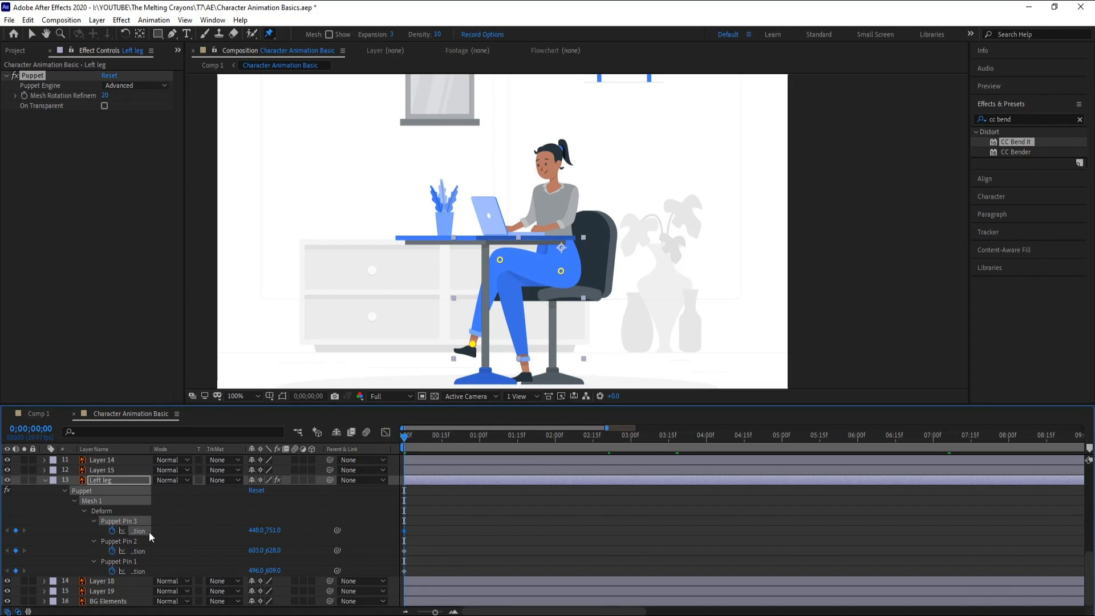
Step: Test the leg's deformation by moving the ankle pin up to about 457, 728, and undo the move
mouse_move(471, 344)
mouse_down()
mouse_move(428, 310)
mouse_move(474, 329)
mouse_move(439, 331)
mouse_move(477, 332)
mouse_up()
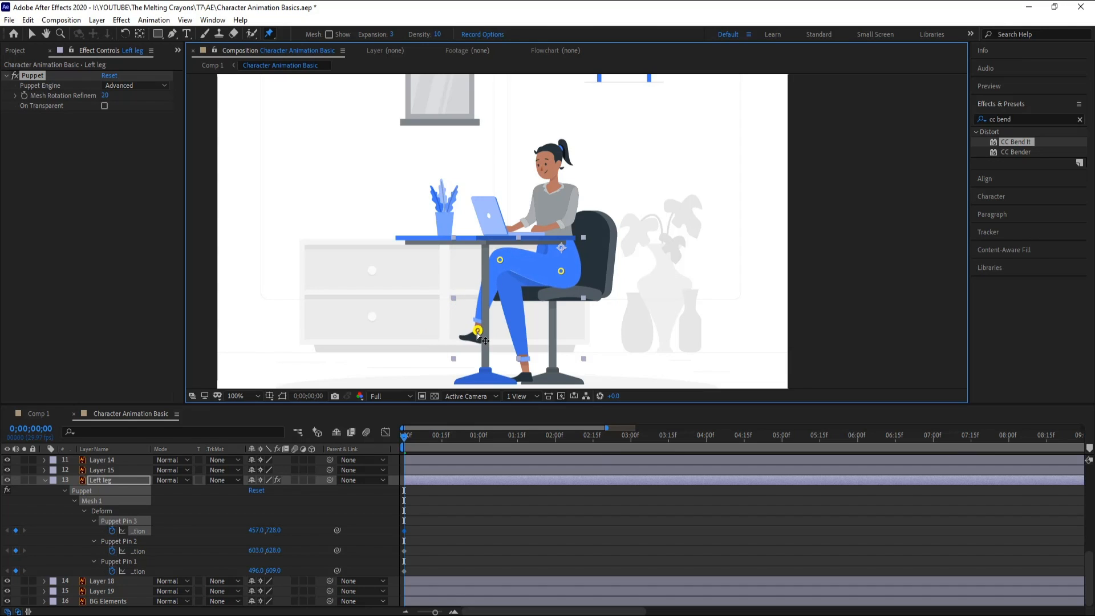
key(ctrl+z)
key(ctrl+z)
Step: Add four more Puppet pins along the upper and lower thigh, and test them by swinging the ankle pin forward and back
click(537, 275)
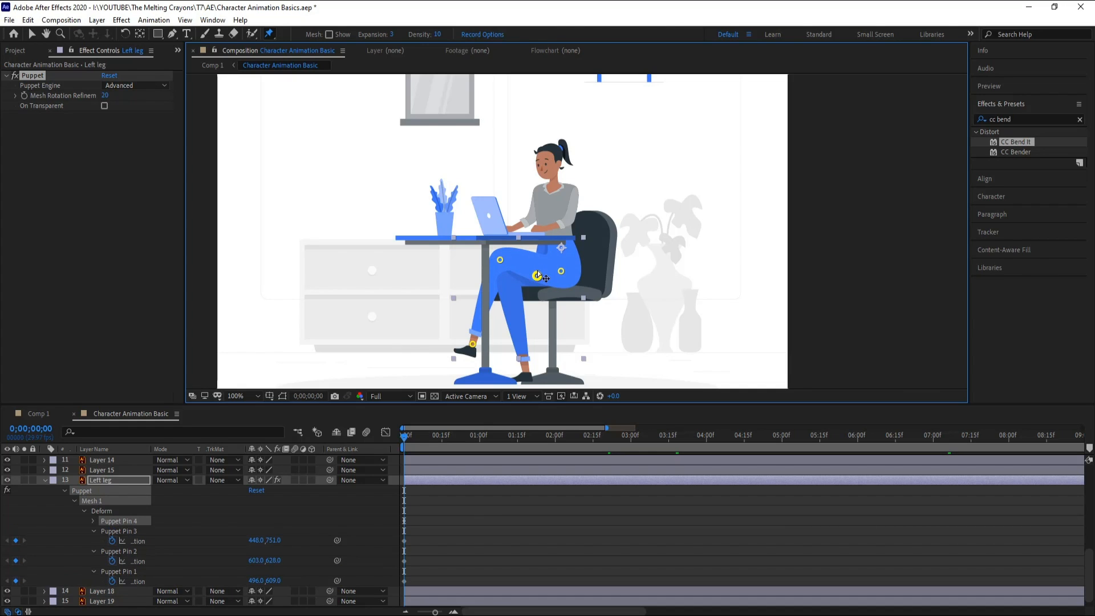
click(537, 258)
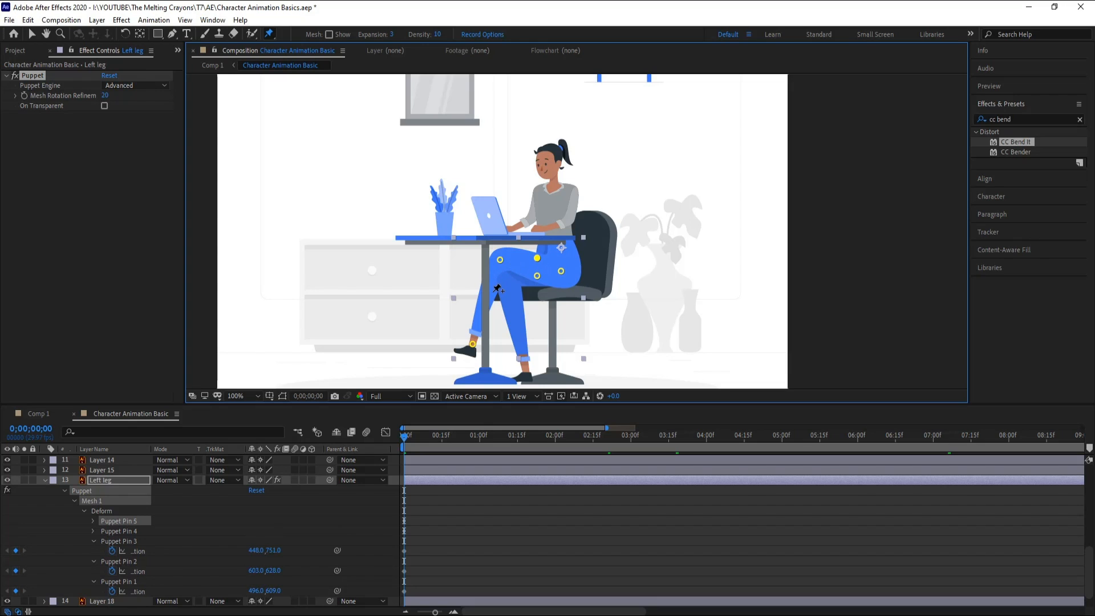
click(514, 253)
click(517, 268)
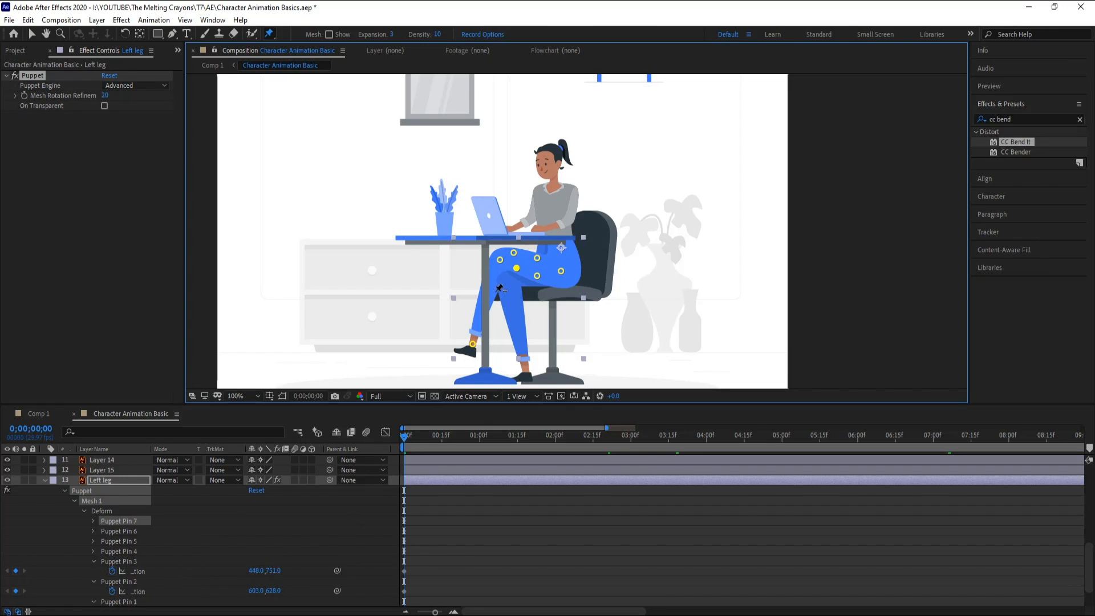
drag(473, 344, 425, 325)
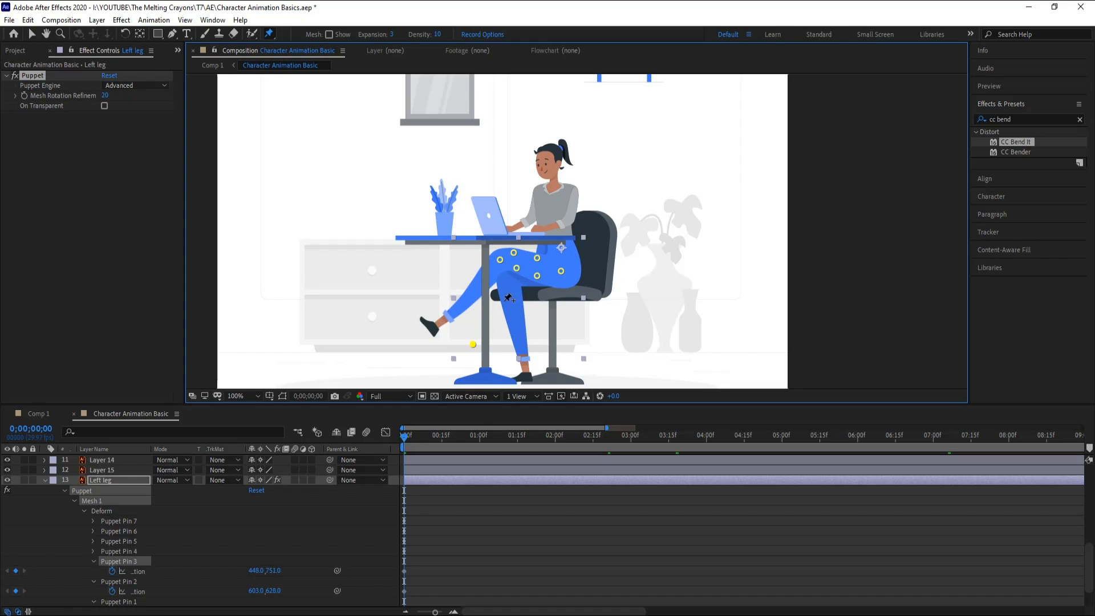
drag(438, 323, 473, 344)
Step: Add a Puppet pin near the middle of the thigh's upper edge, test a forward ankle swing to about 412, 737, and undo the swing
click(526, 256)
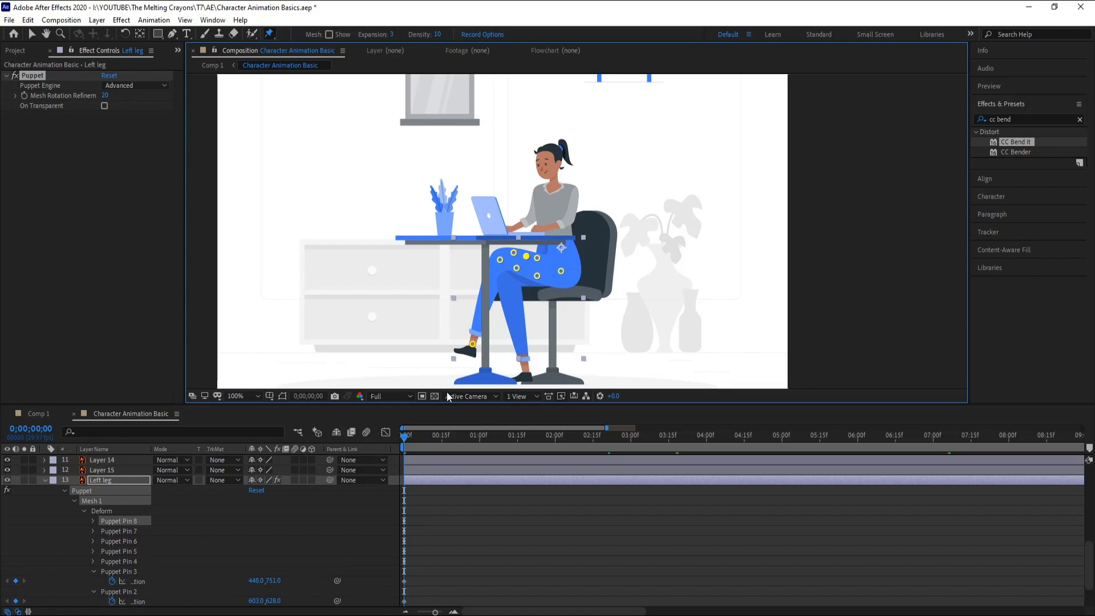
mouse_move(473, 344)
mouse_down()
mouse_move(436, 325)
mouse_move(453, 336)
mouse_up()
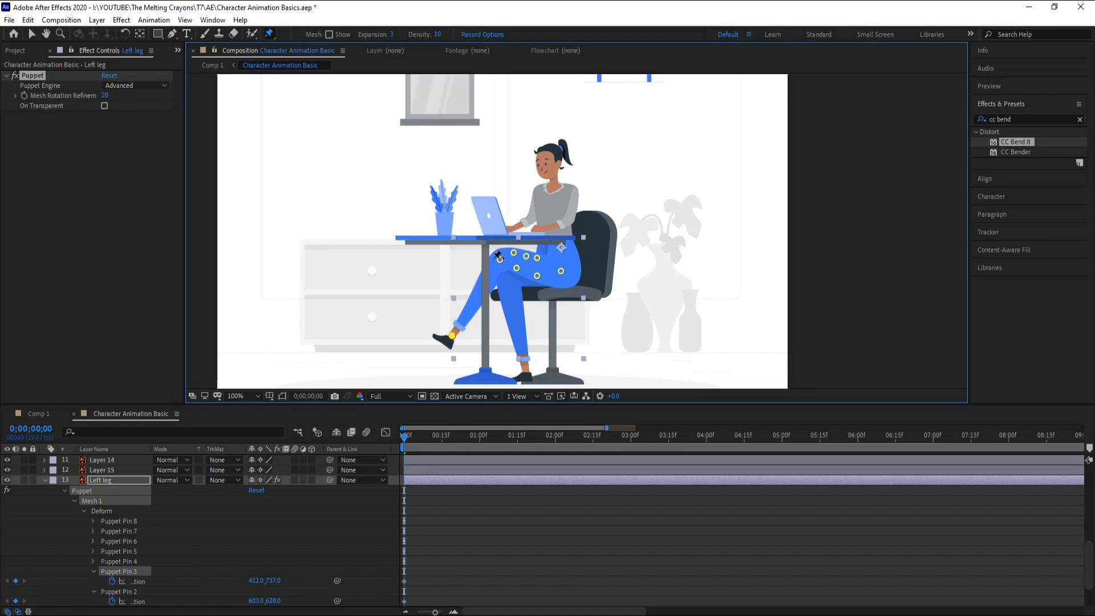
key(ctrl+z)
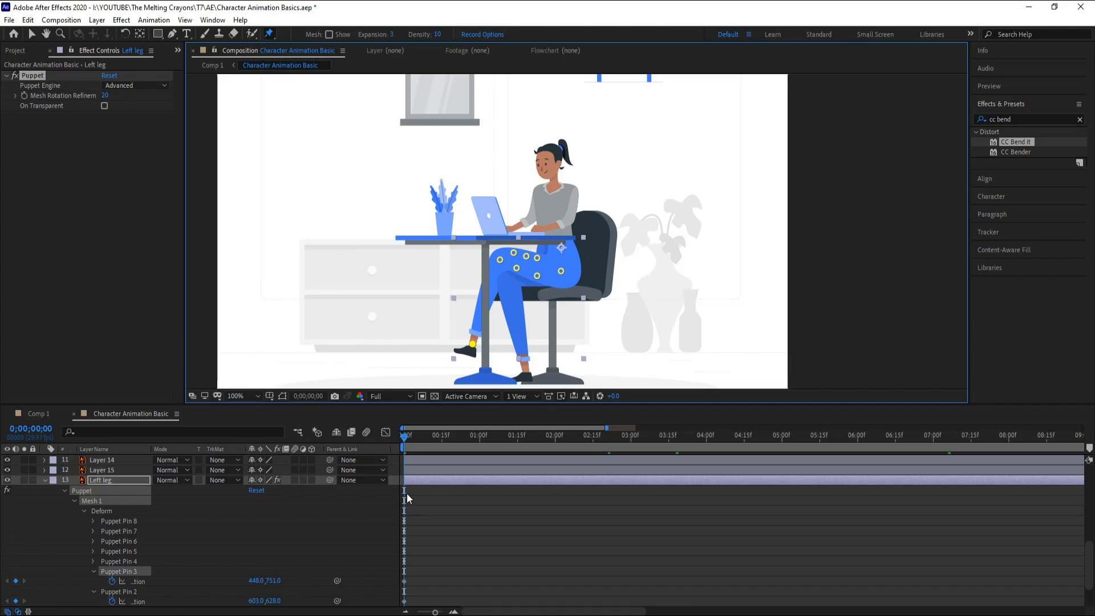
Step: Identify which pin is the ankle's and turn off Position keyframing for Puppet Pin 2 and Puppet Pin 1
scroll(409, 503, down, 2)
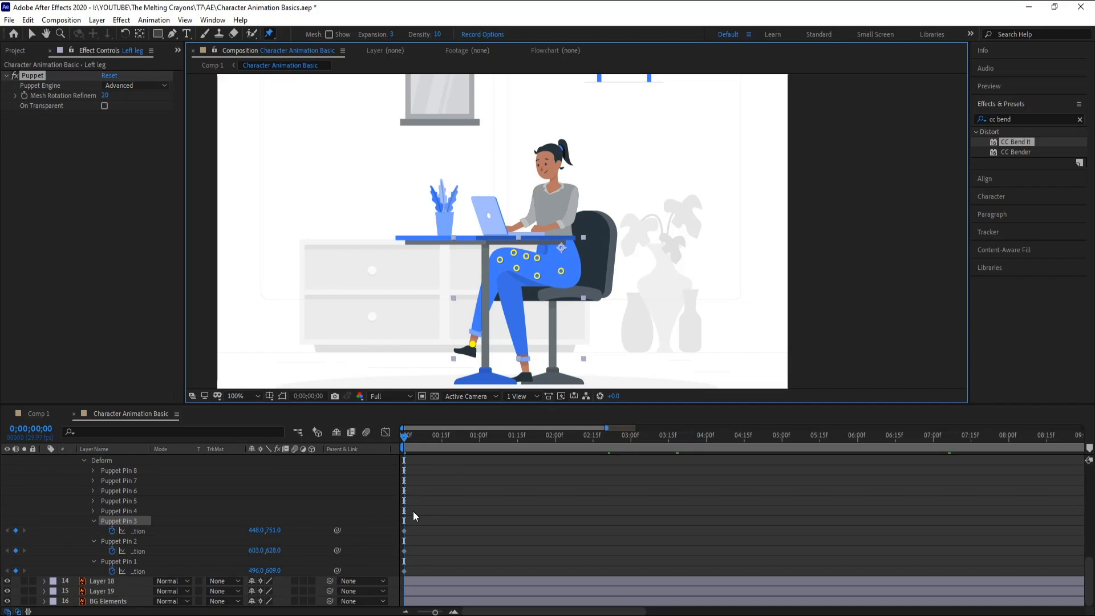
click(142, 529)
click(143, 551)
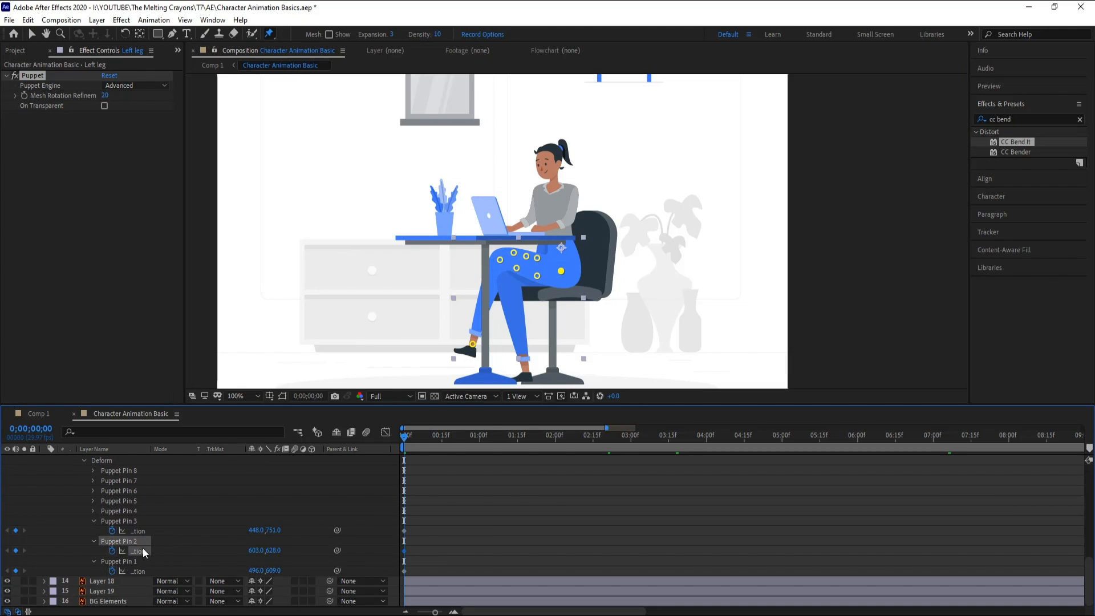
click(142, 531)
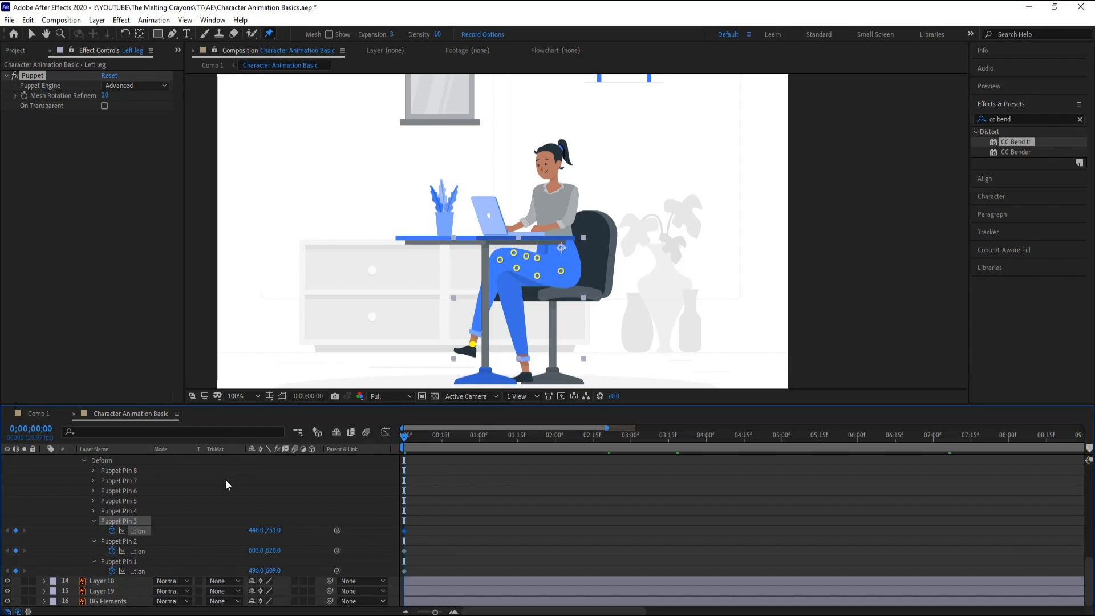
click(112, 550)
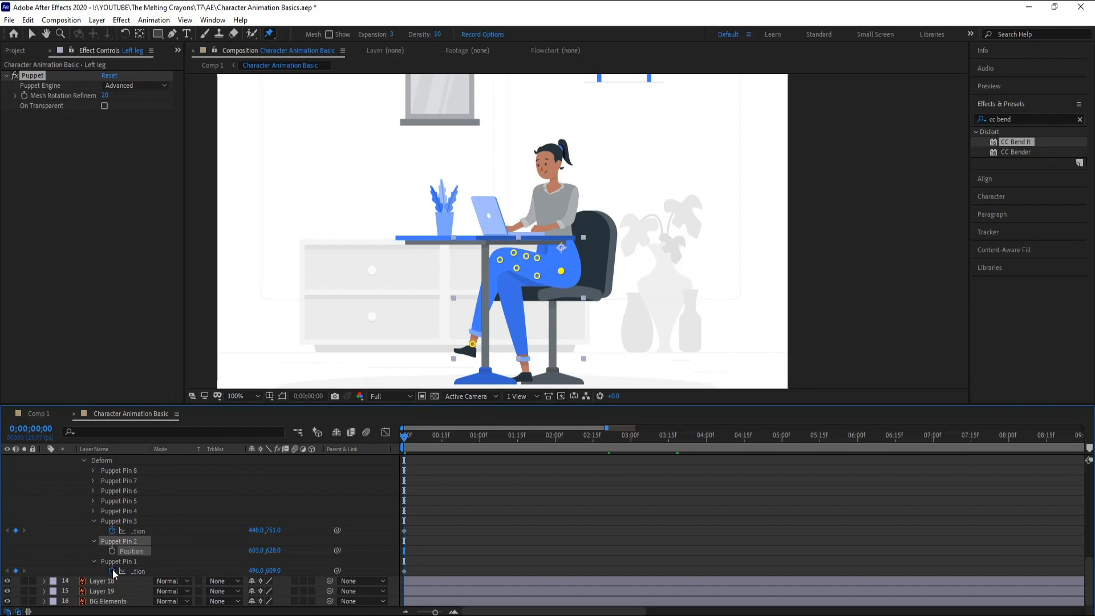
click(112, 571)
Step: Reveal the remaining pin keyframes and turn off Position keyframing for Puppet Pins 8, 7, 6, 5 and 4
key(u)
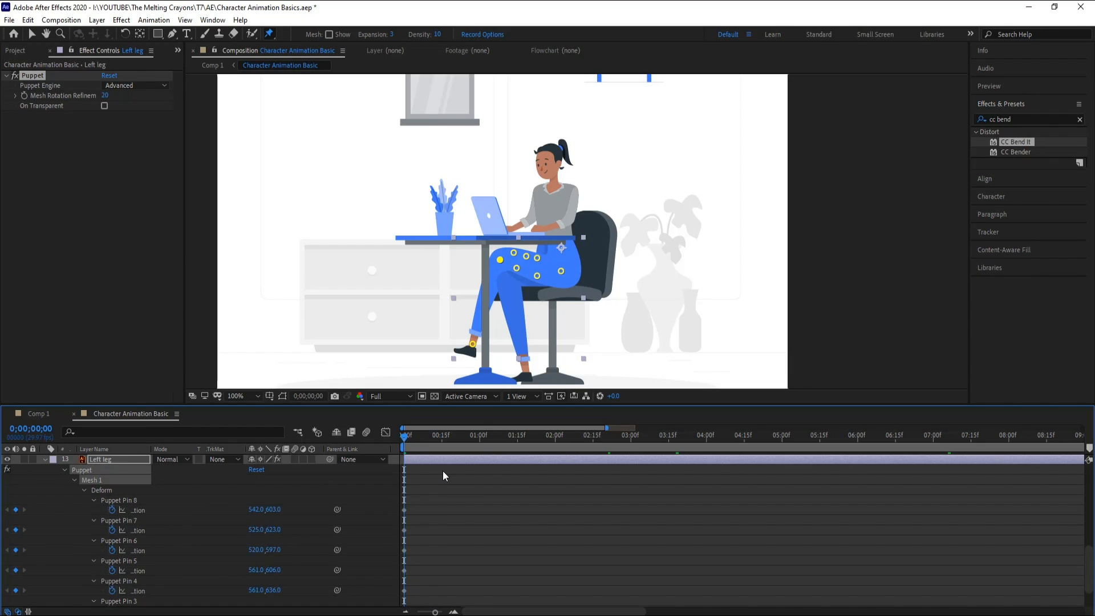
scroll(227, 512, down, 2)
scroll(139, 526, up, 2)
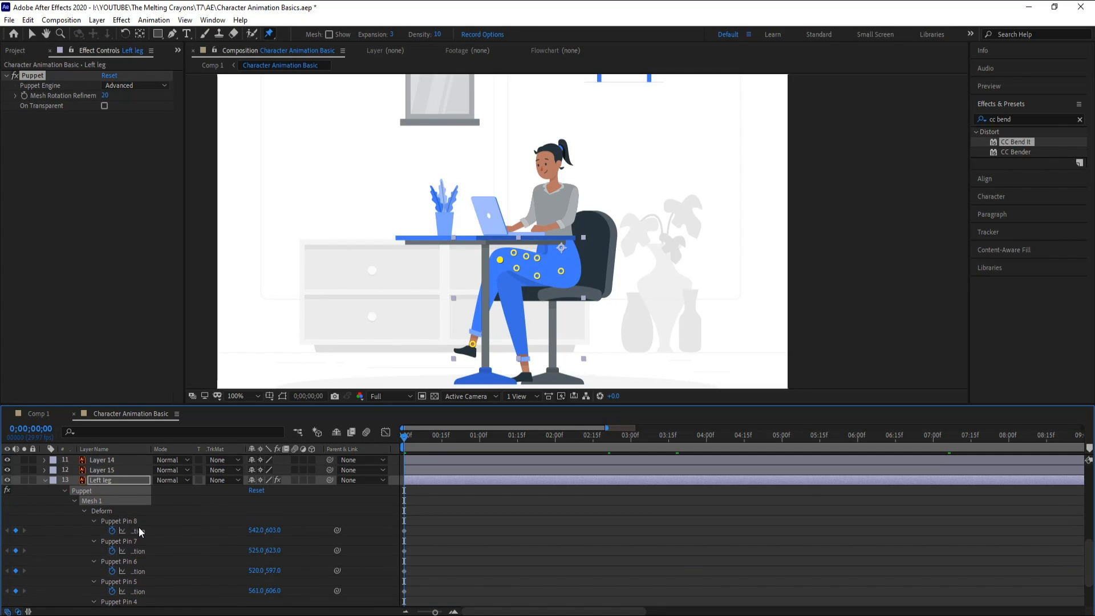
click(112, 530)
click(112, 571)
scroll(169, 549, down, 2)
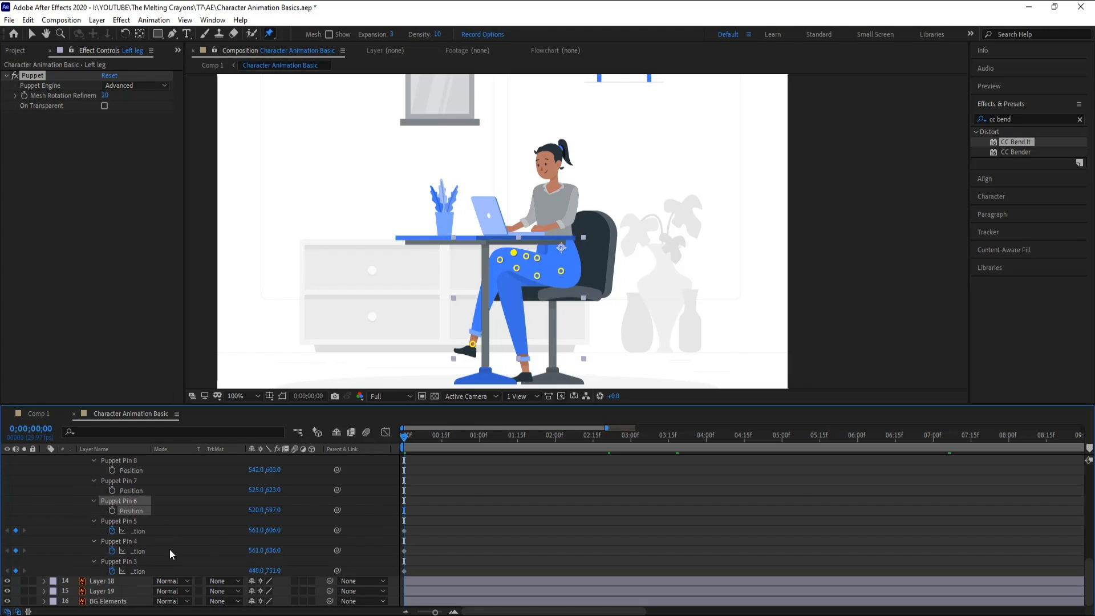
click(138, 531)
click(112, 531)
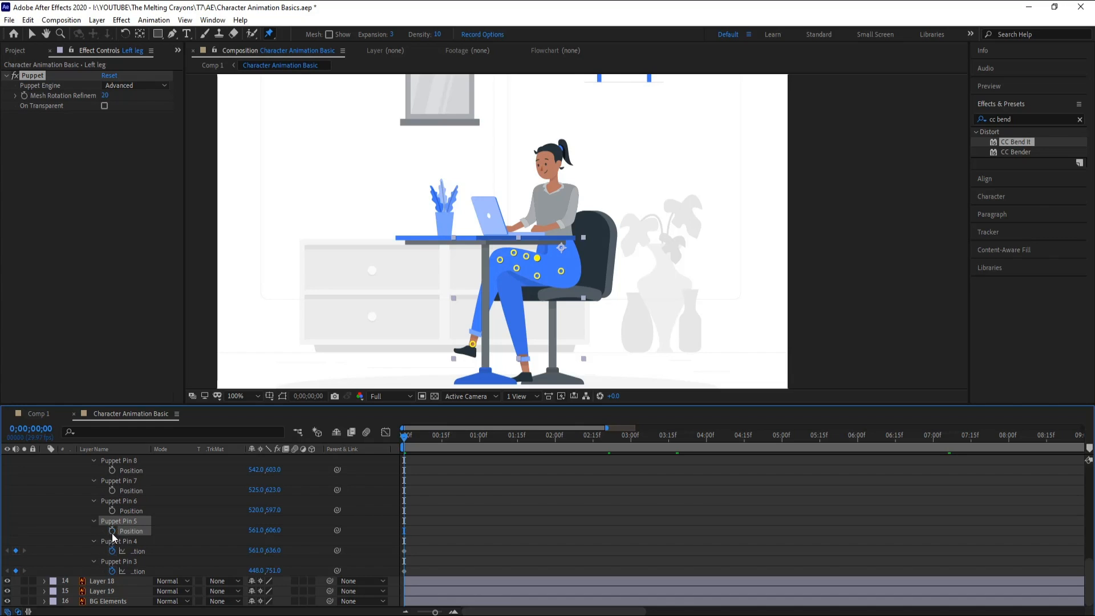
click(133, 572)
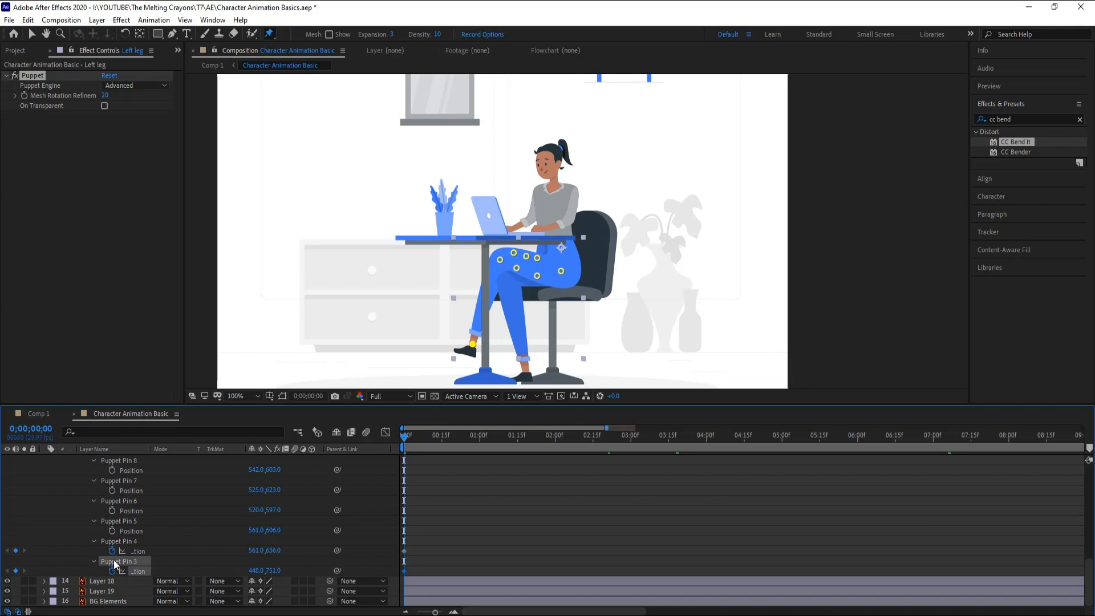
click(112, 550)
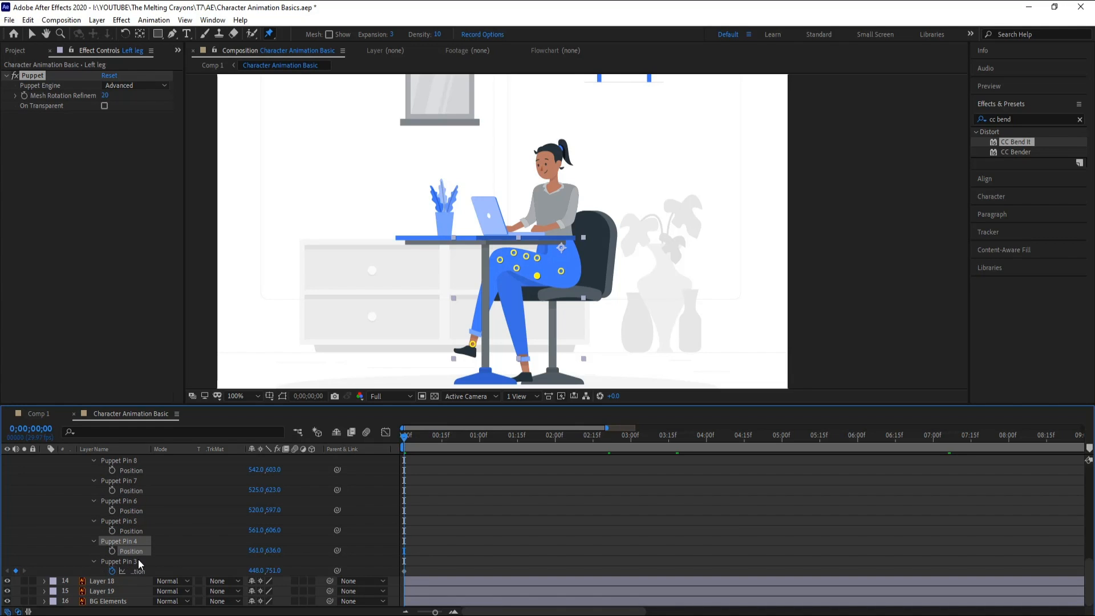
Step: Show only the left leg's keyframed ankle pin and, at frame 10, move it forward to about 431, 748
scroll(419, 520, up, 3)
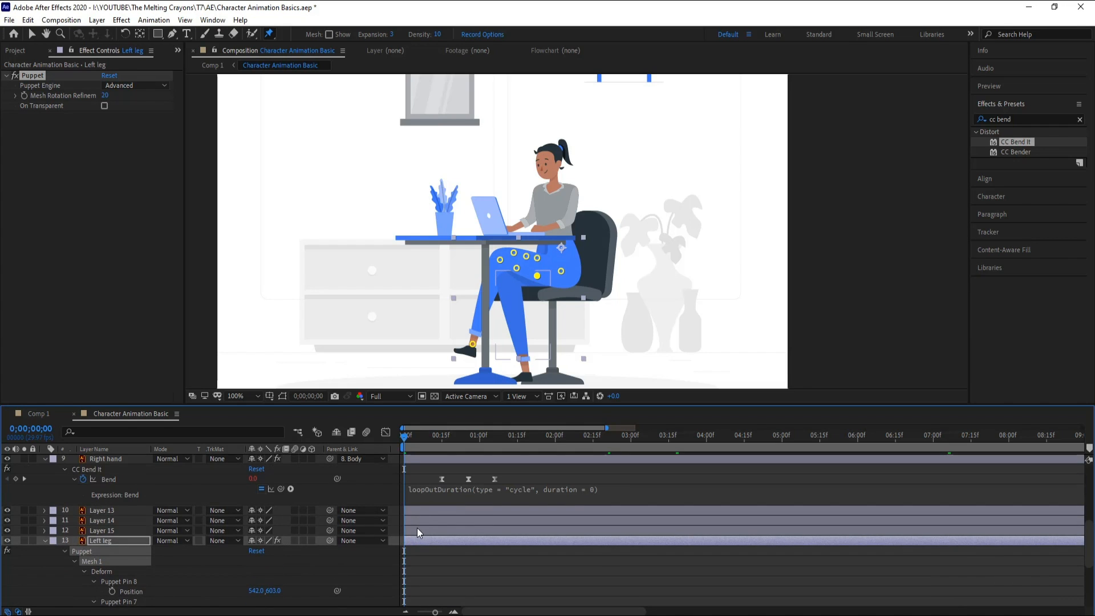
key(u)
key(u)
scroll(416, 522, down, 1)
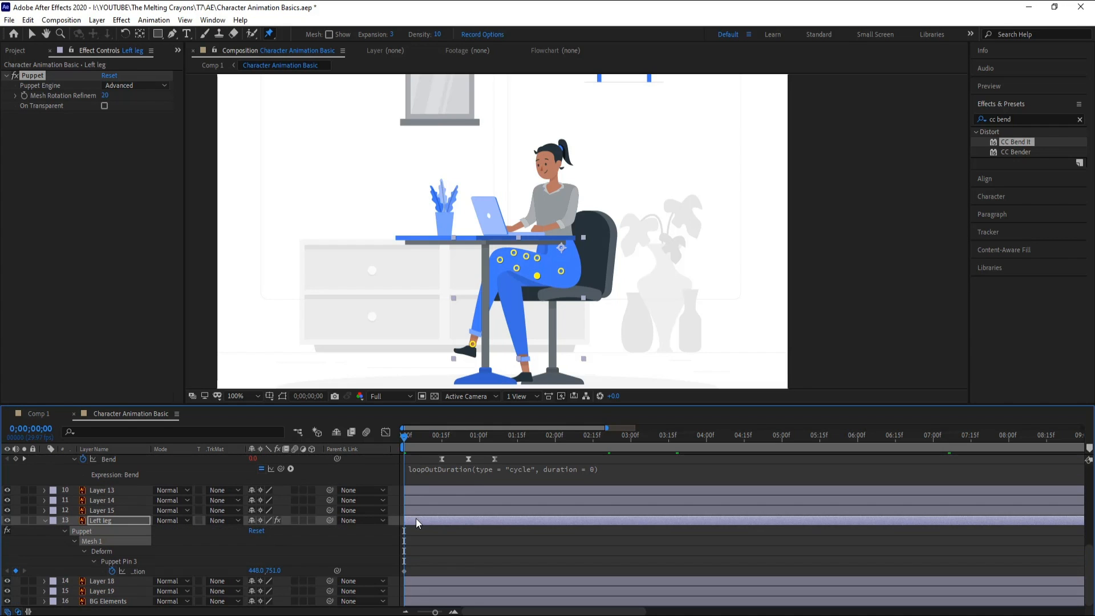
key(space)
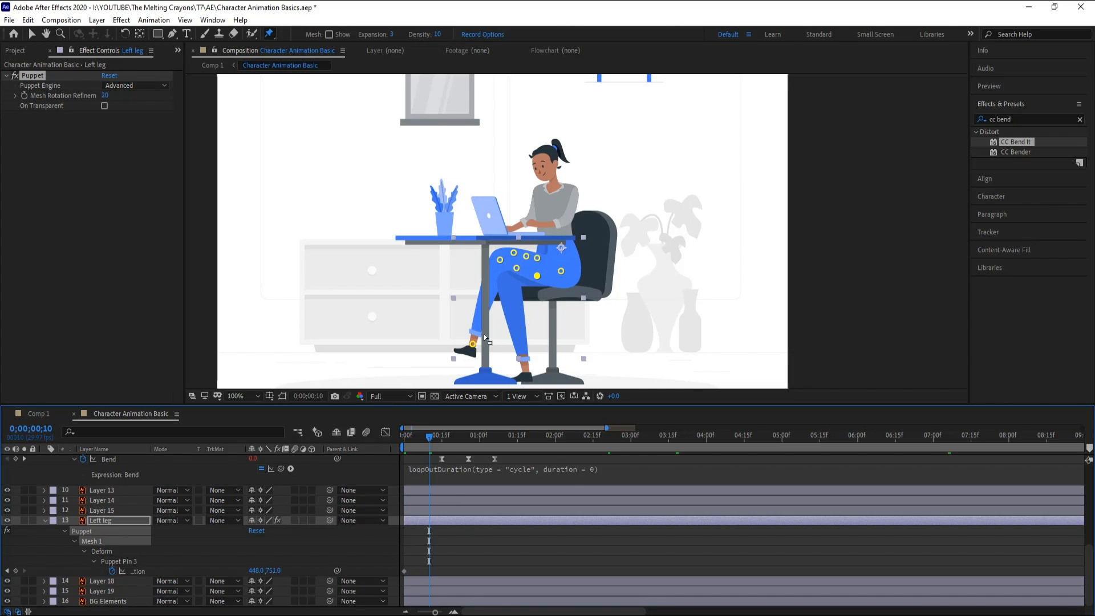
drag(472, 346, 462, 346)
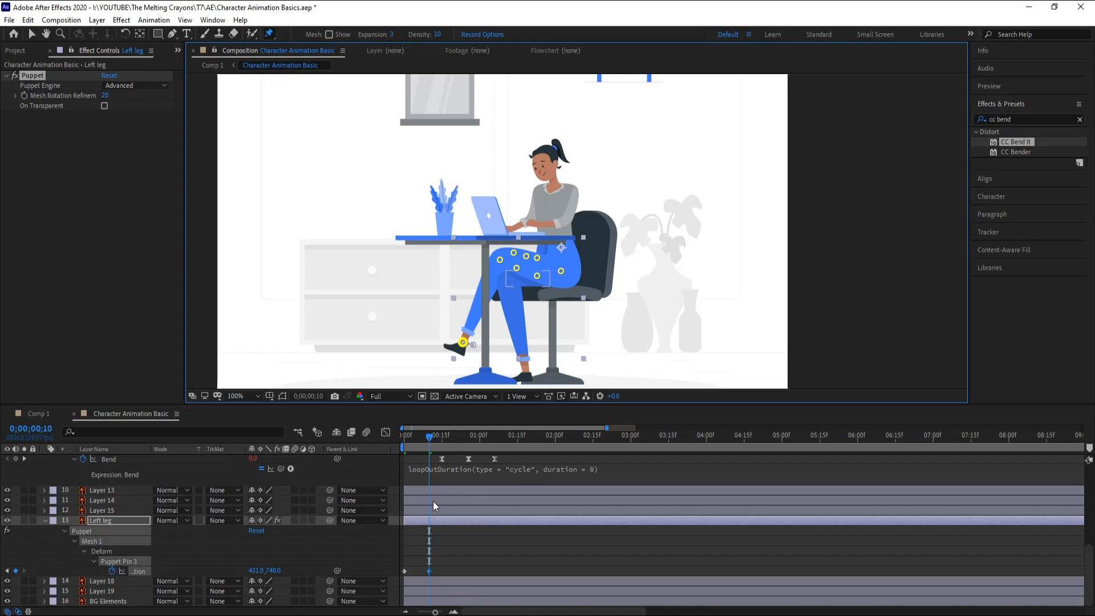
Step: Copy the ankle pin's first Position keyframe to frame 20 and preview the leg swing
key(shift+Page_Down)
drag(411, 569, 398, 578)
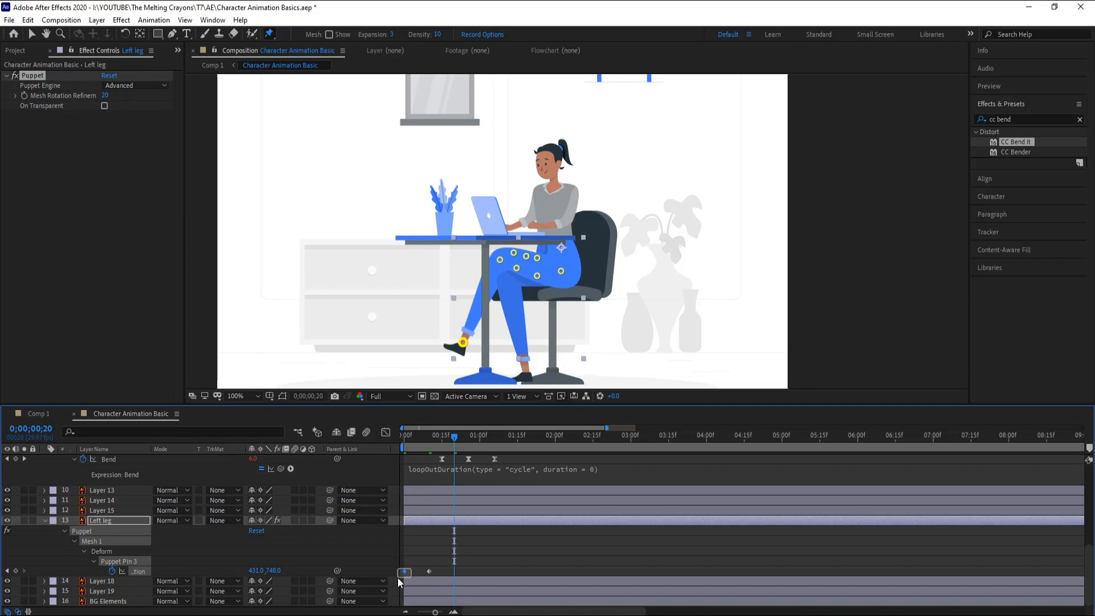
key(ctrl+c)
key(ctrl+v)
key(space)
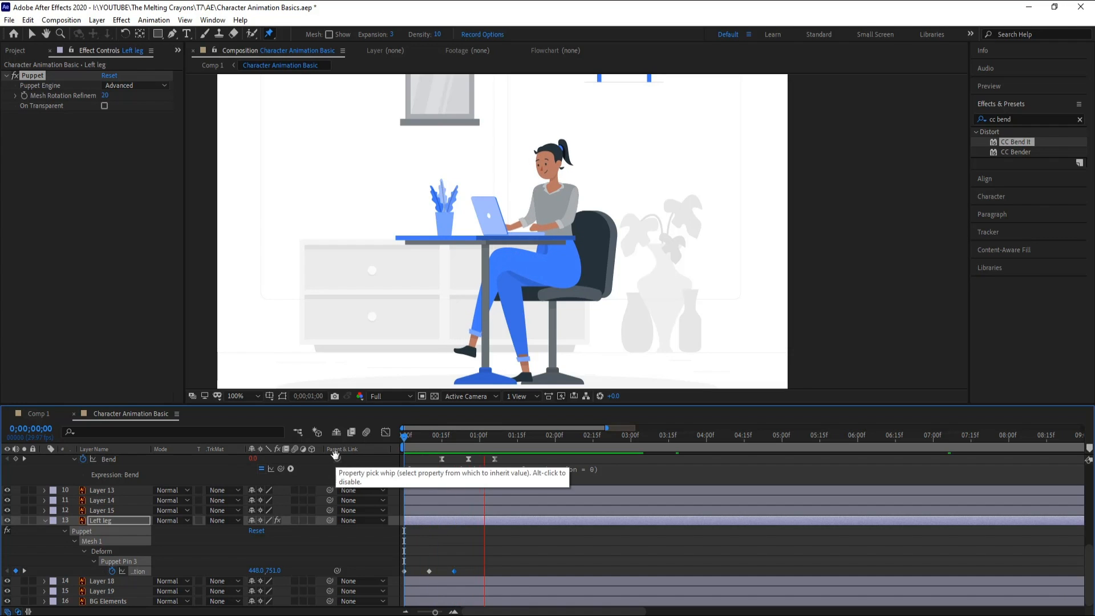
key(space)
Step: Apply Easy Ease to all three Position keyframes of the ankle pin and return to the first frame
mouse_move(435, 436)
mouse_down()
mouse_move(401, 438)
mouse_move(450, 443)
mouse_up()
drag(470, 567, 393, 574)
right_click(457, 570)
mouse_move(534, 563)
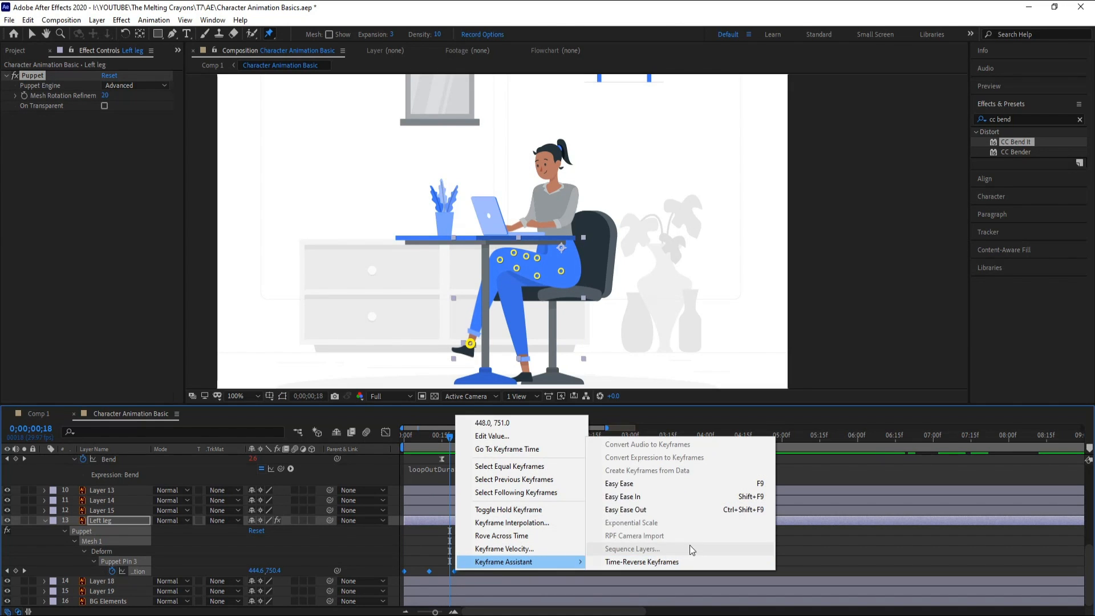
click(742, 483)
drag(426, 440, 299, 440)
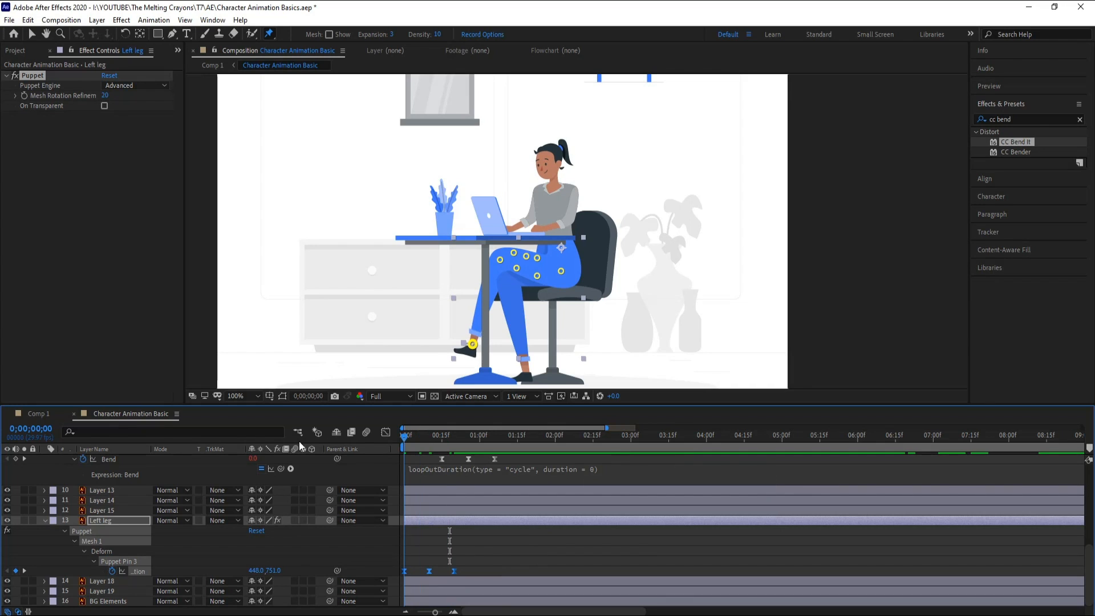
Step: Add the expression loopOutDuration(type = "cycle", duration = 0) to Puppet Pin 3's Position and preview the looping swing
alt+click(112, 572)
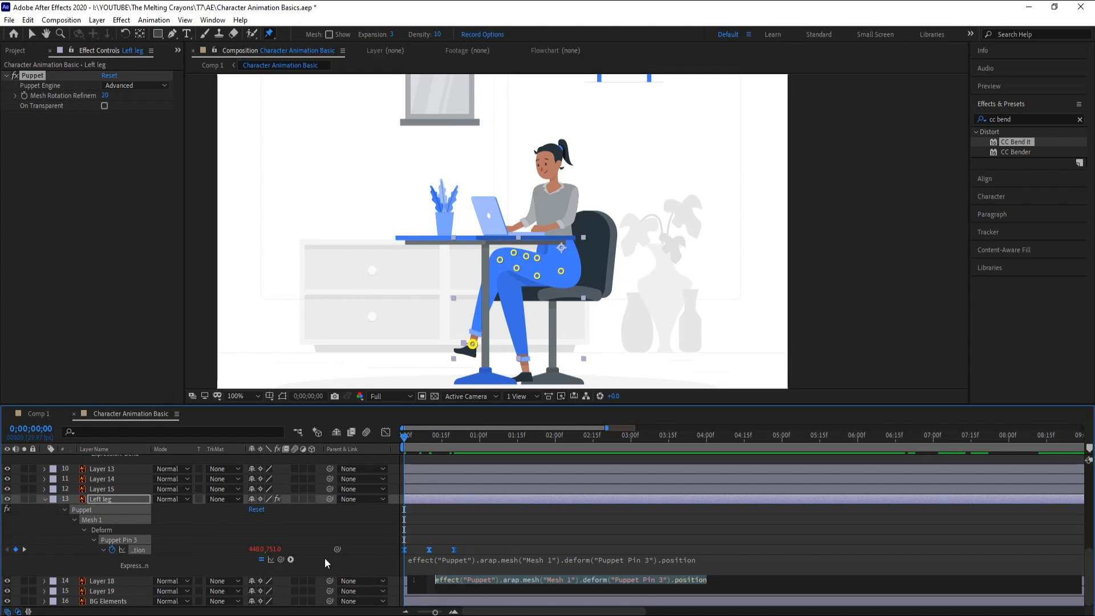
click(291, 559)
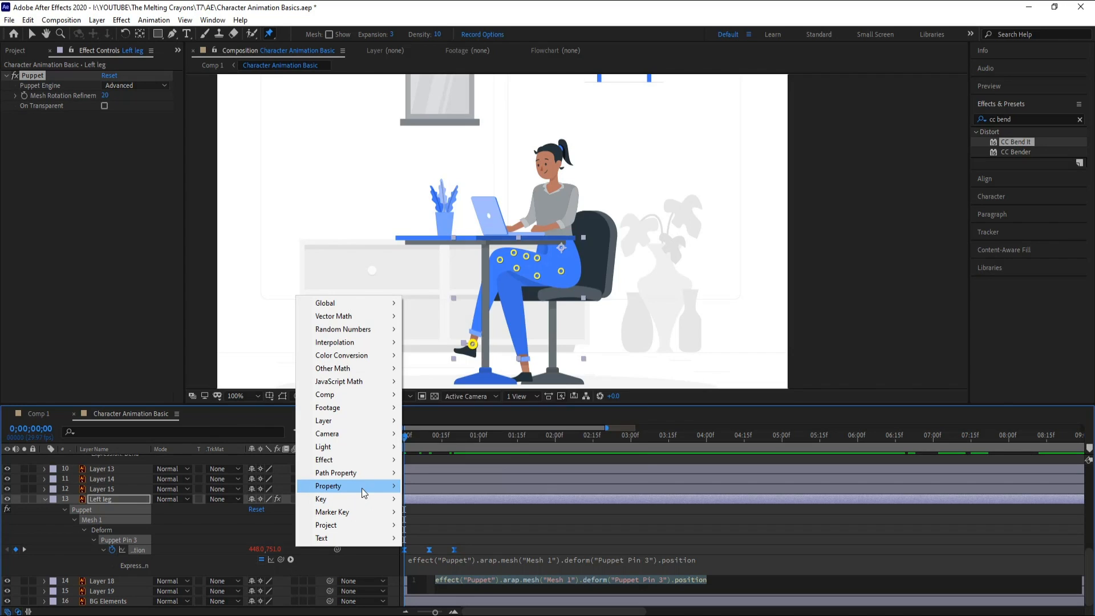
mouse_move(357, 486)
click(467, 369)
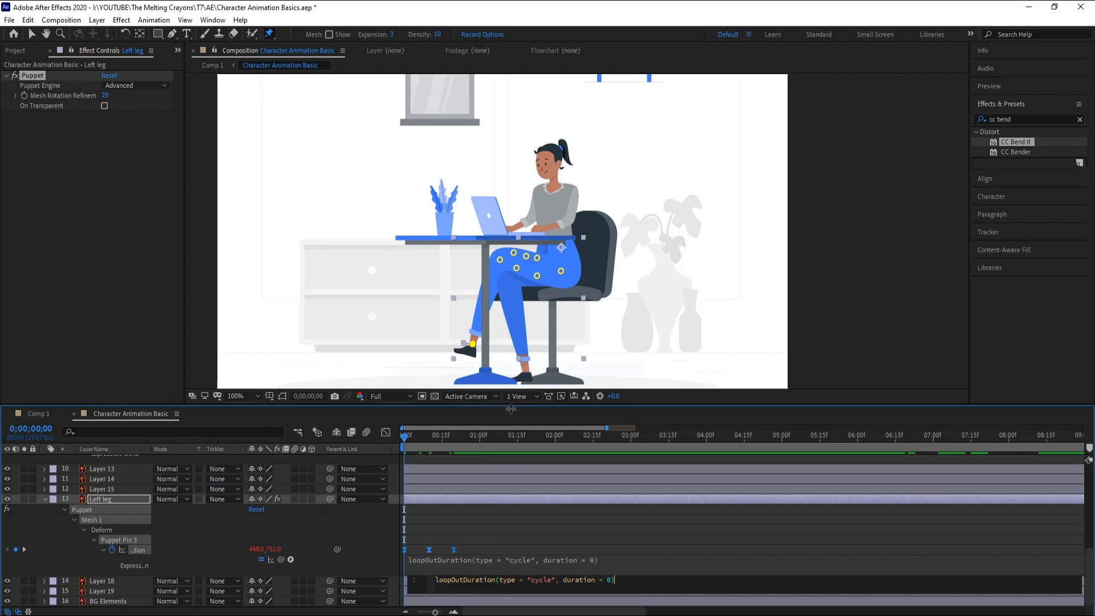
click(460, 526)
key(space)
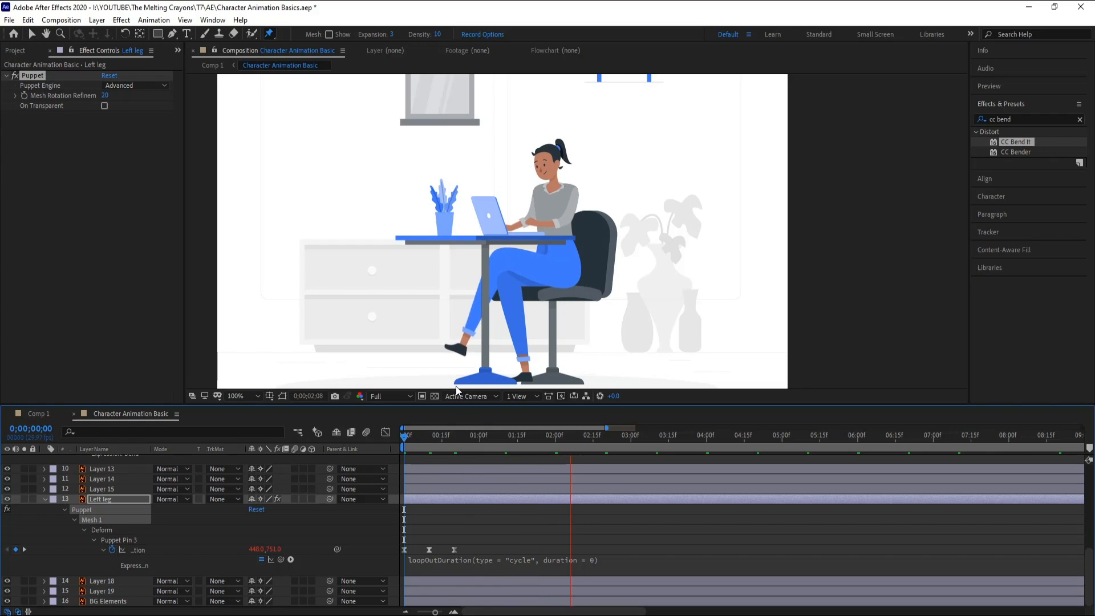
key(space)
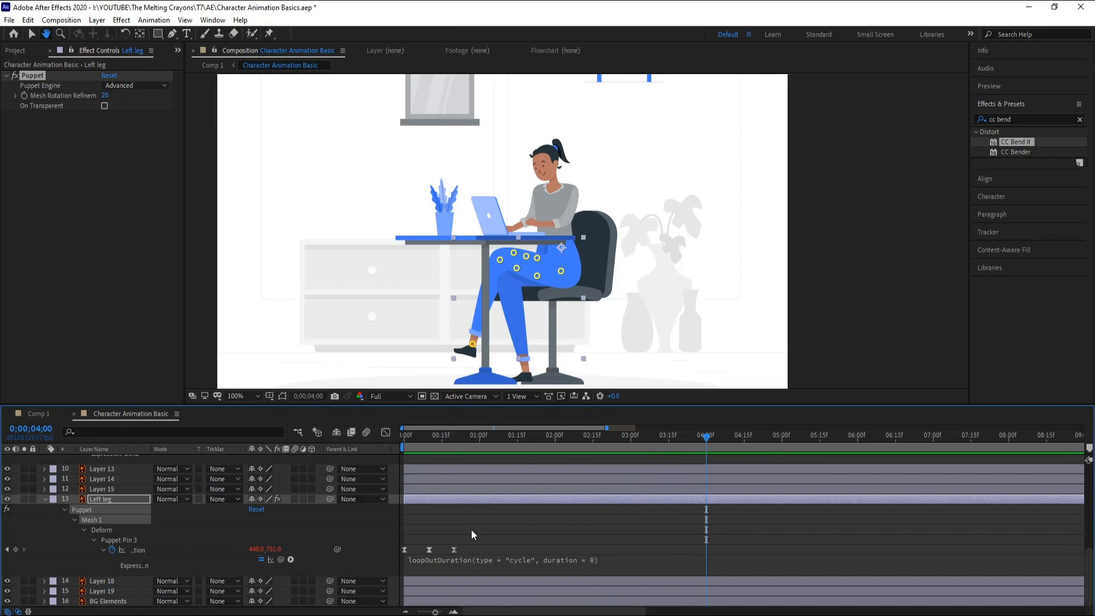
Step: Slow the leg swing by spreading its three keyframes evenly out to about 1:05, and preview it from the start
drag(471, 528, 494, 551)
key(Home)
key(space)
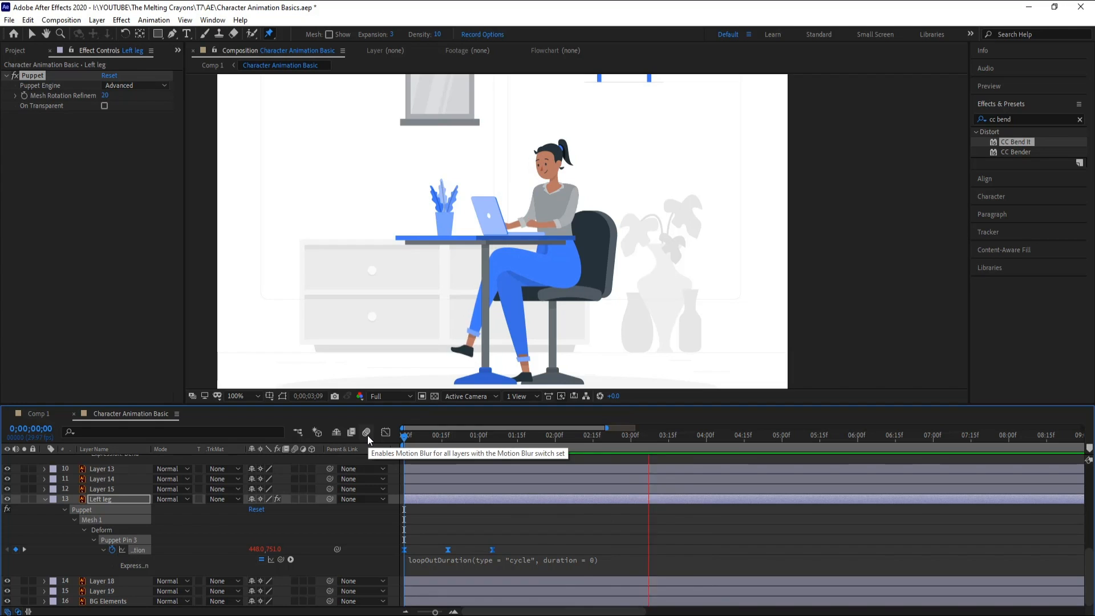
key(space)
Step: Deselect the Left leg layer with the Selection tool and return the playhead to the first frame
scroll(574, 249, down, 2)
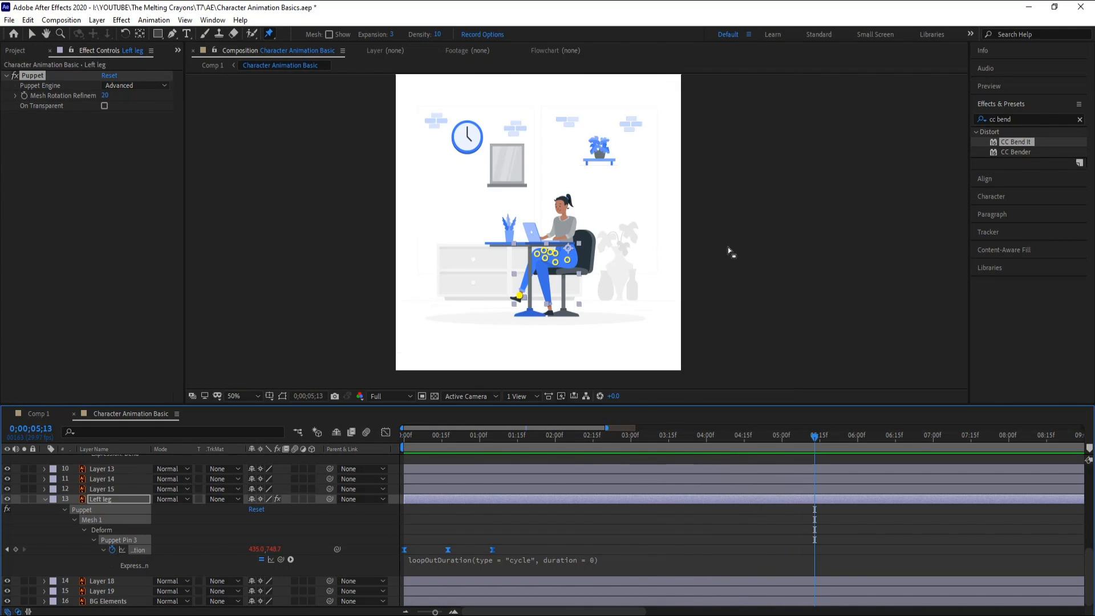
key(v)
click(728, 247)
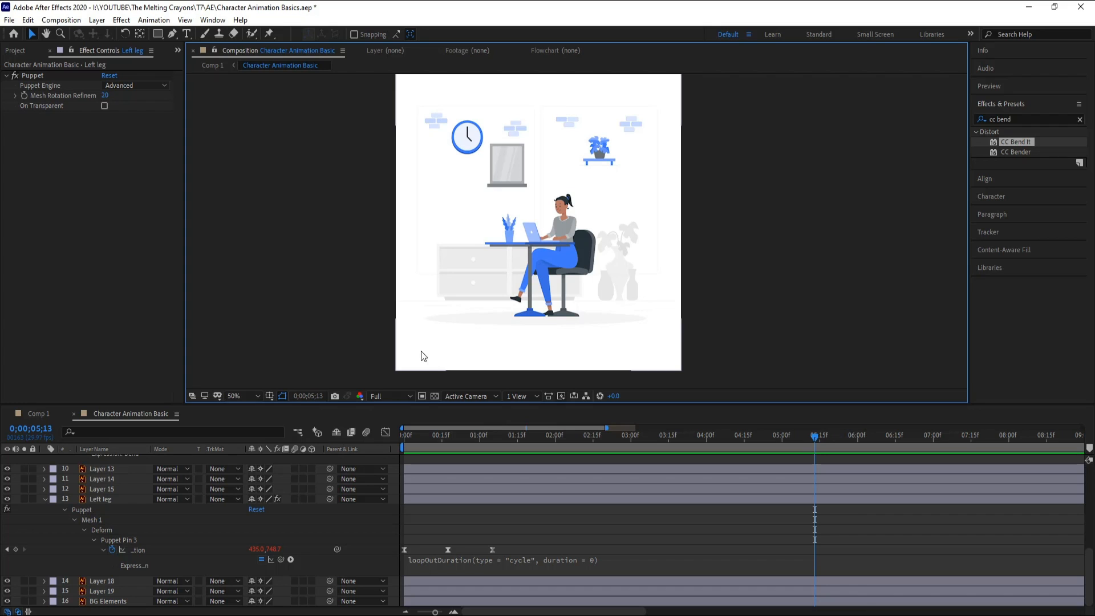
click(415, 438)
click(402, 444)
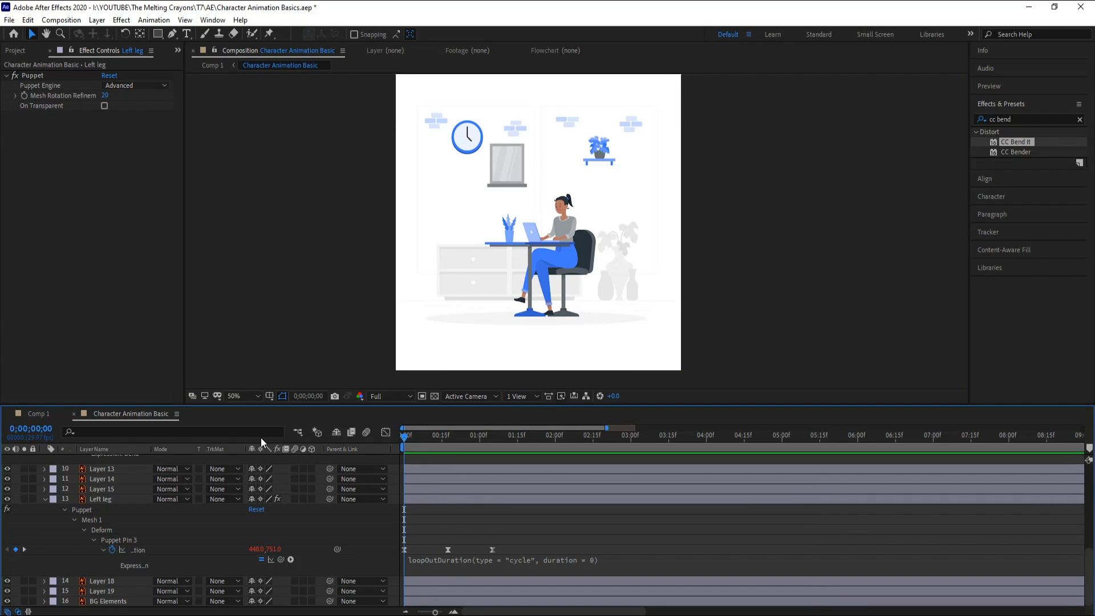
Step: Scrub and play the whole scene to review the blinks, head rotation, hand and leg motion together
scroll(286, 539, up, 8)
scroll(555, 186, up, 1)
scroll(555, 186, down, 1)
drag(460, 200, 455, 210)
drag(406, 439, 616, 449)
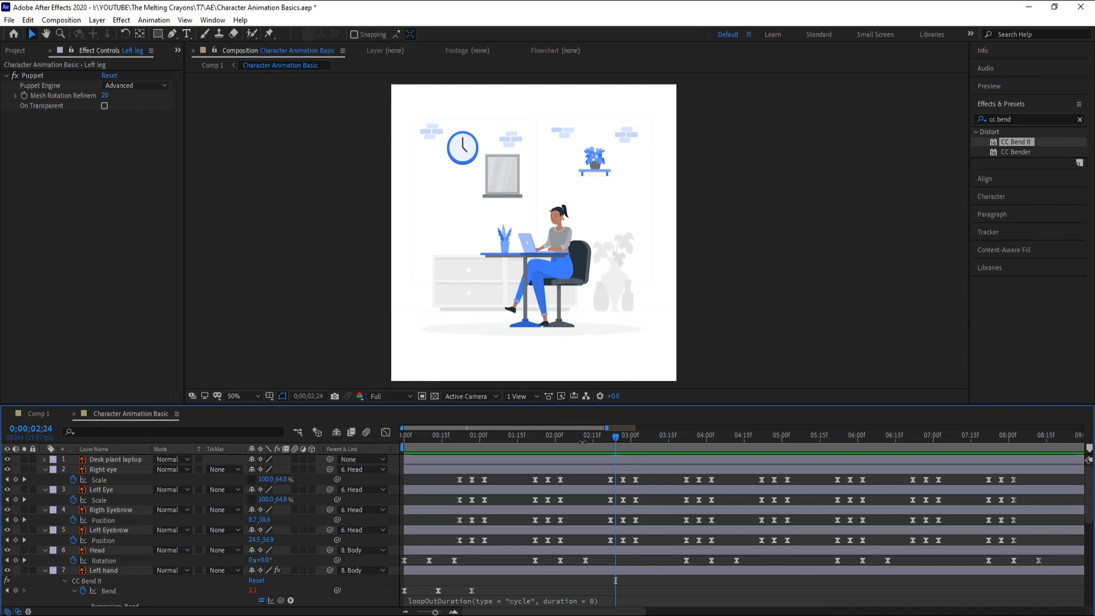
key(space)
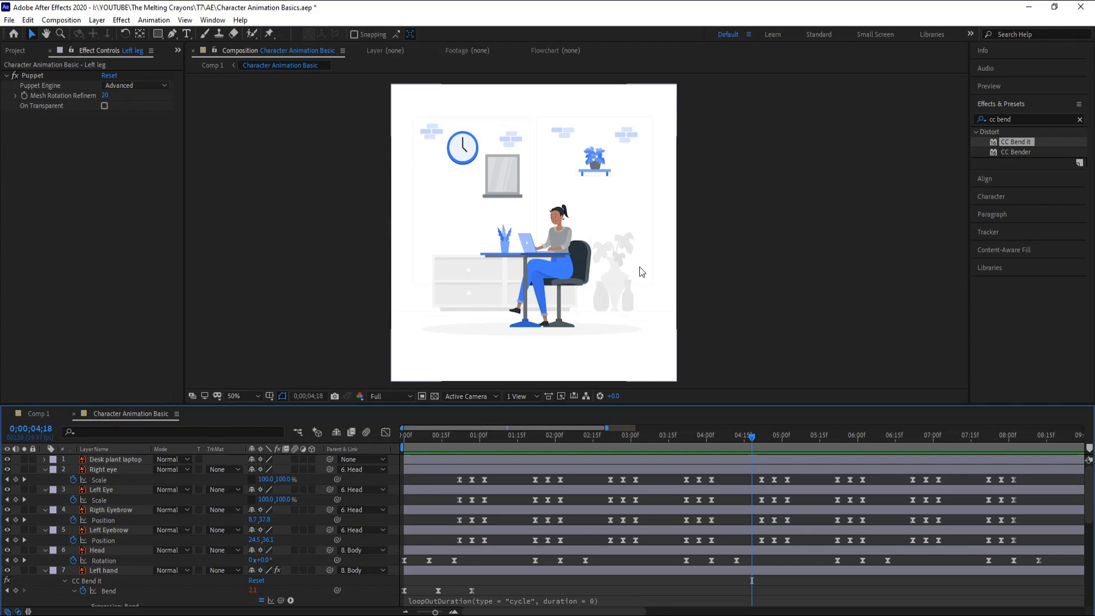
key(Home)
key(space)
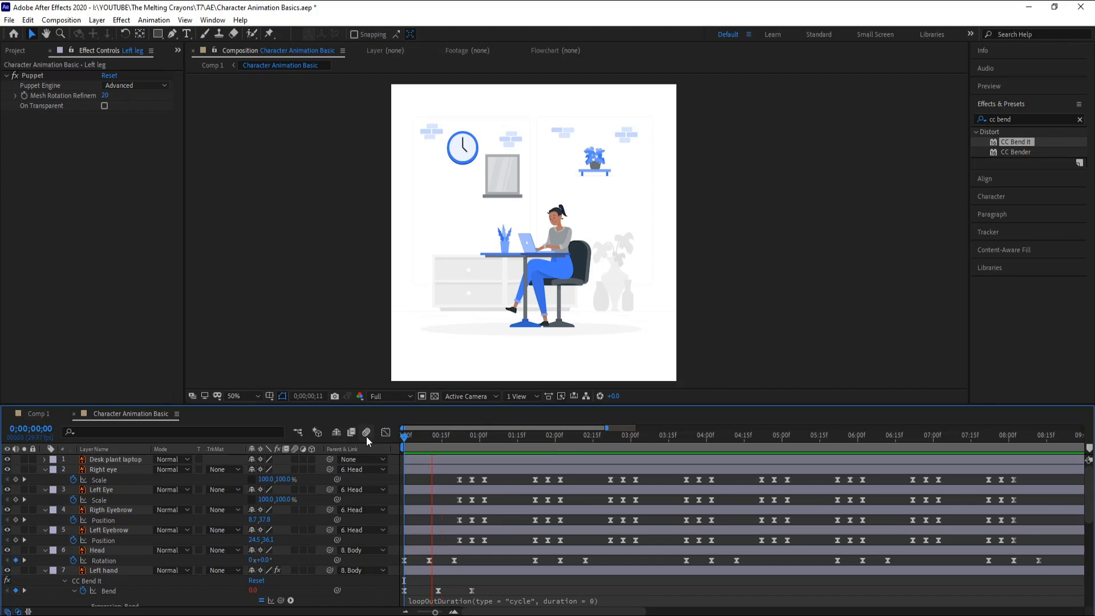